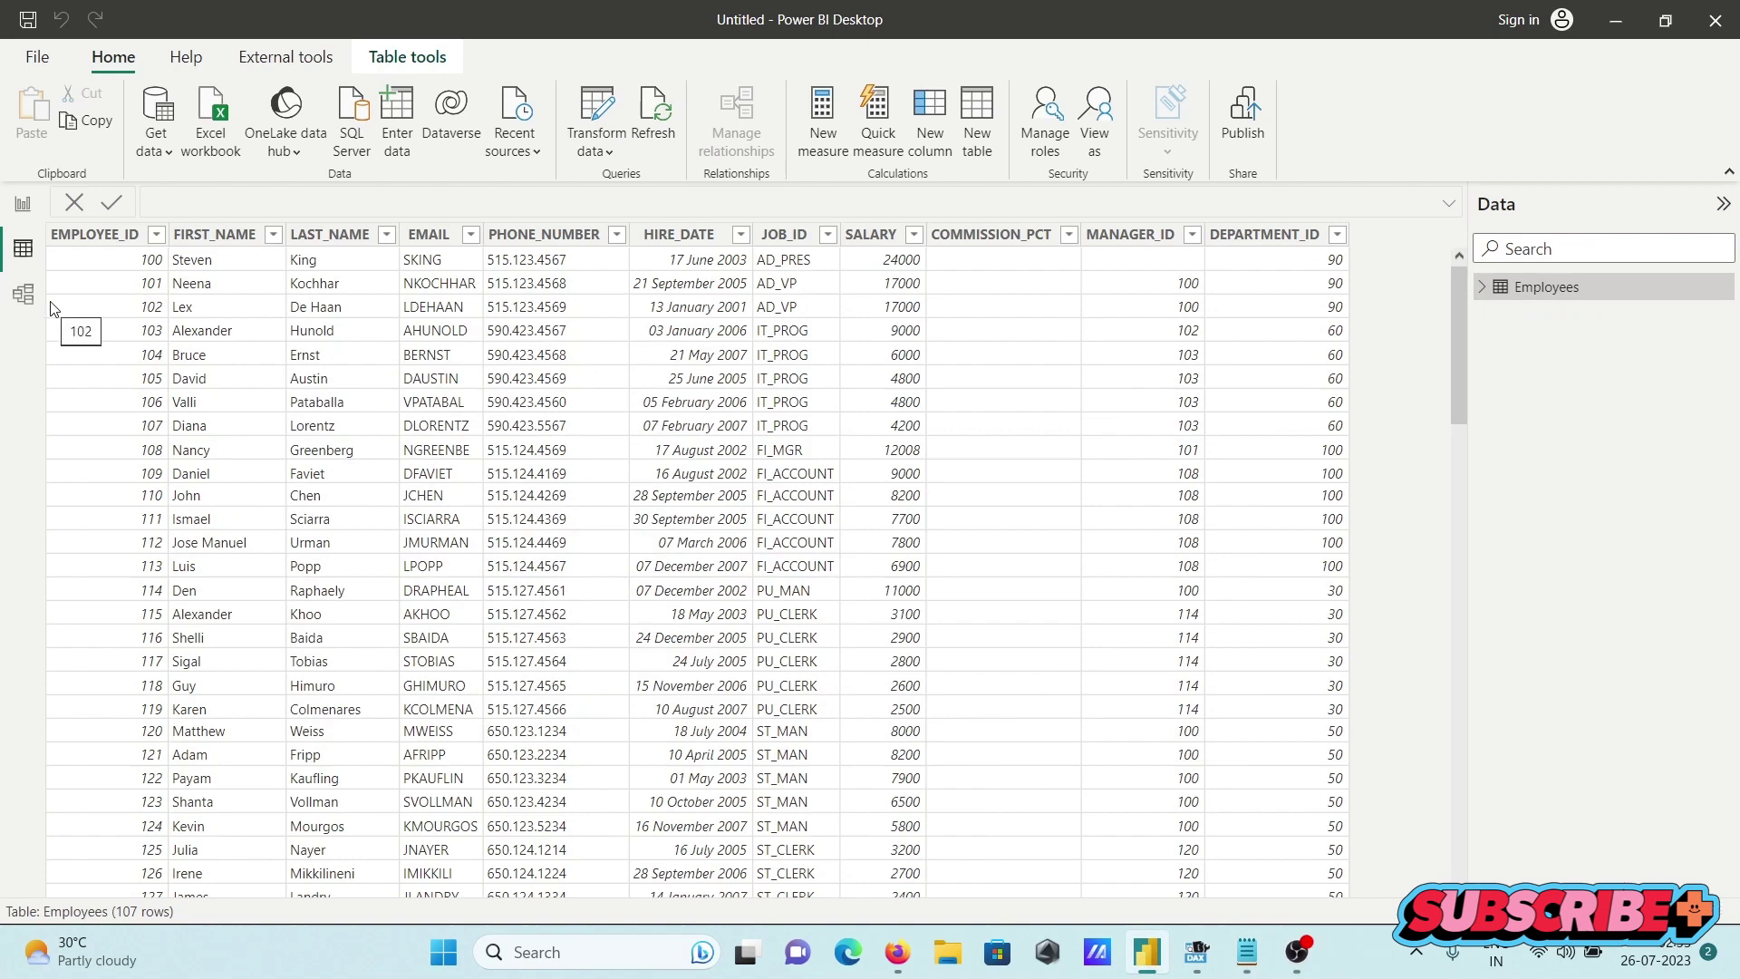
Create a calculated table and start its formula with SUMMARIZE, using Employees as the source table
left_click(977, 123)
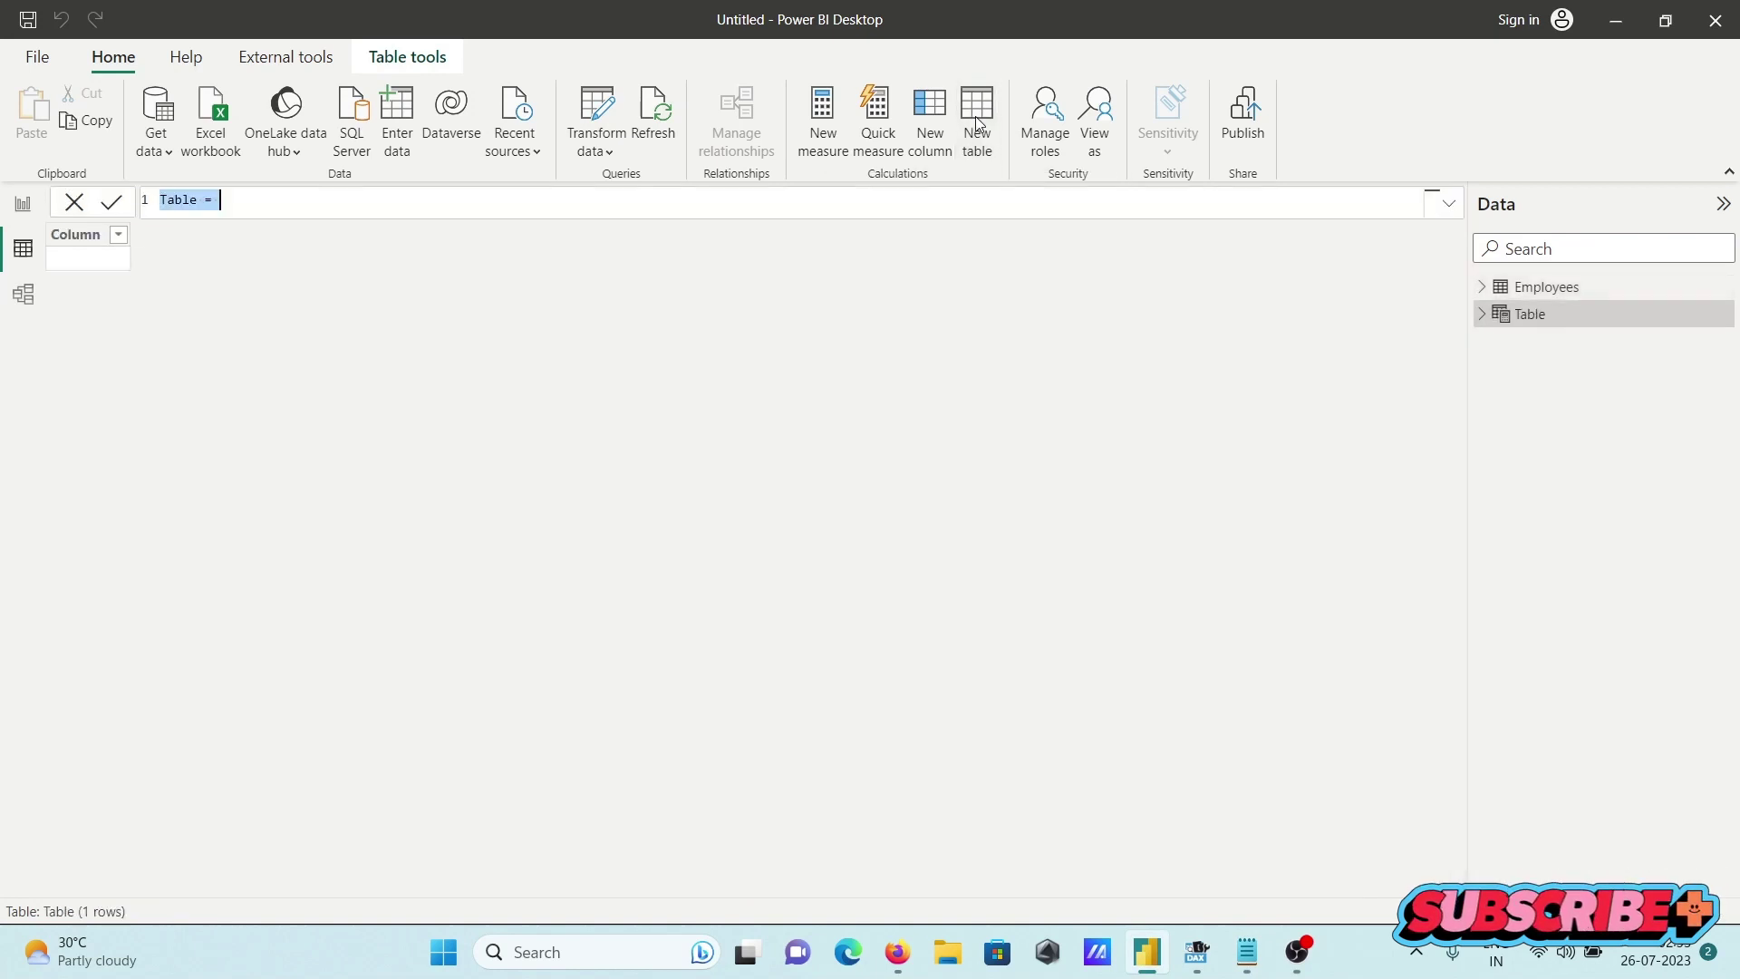
left_click(250, 207)
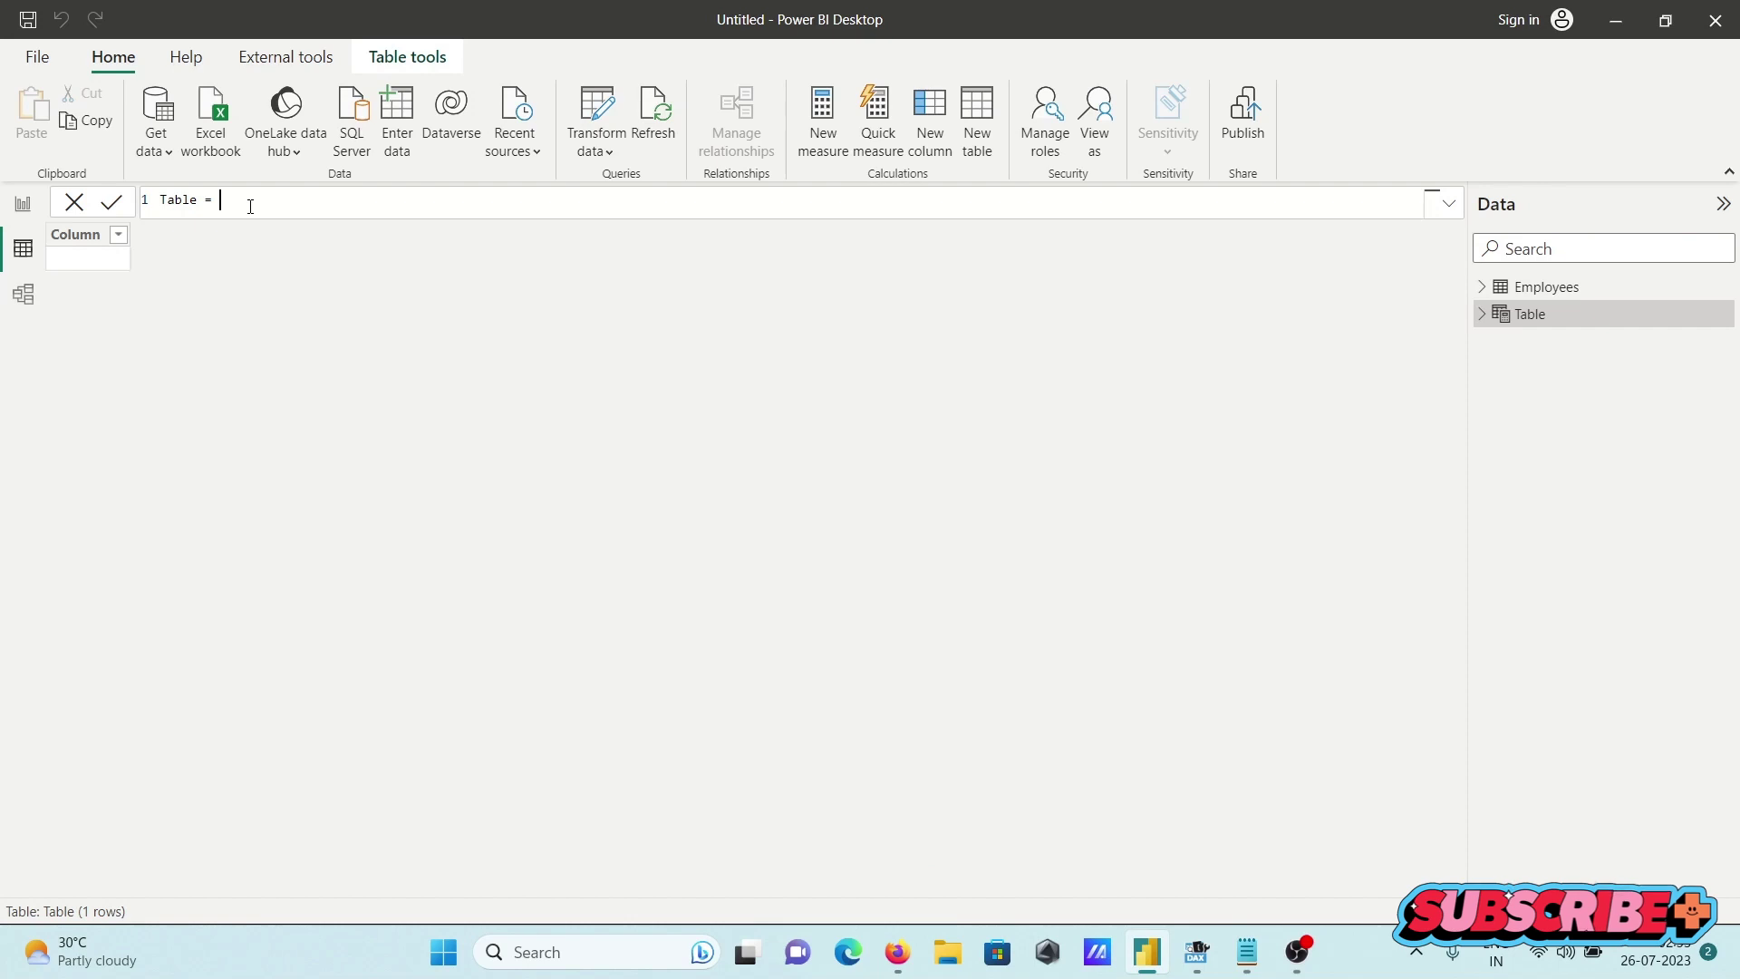
type("Su")
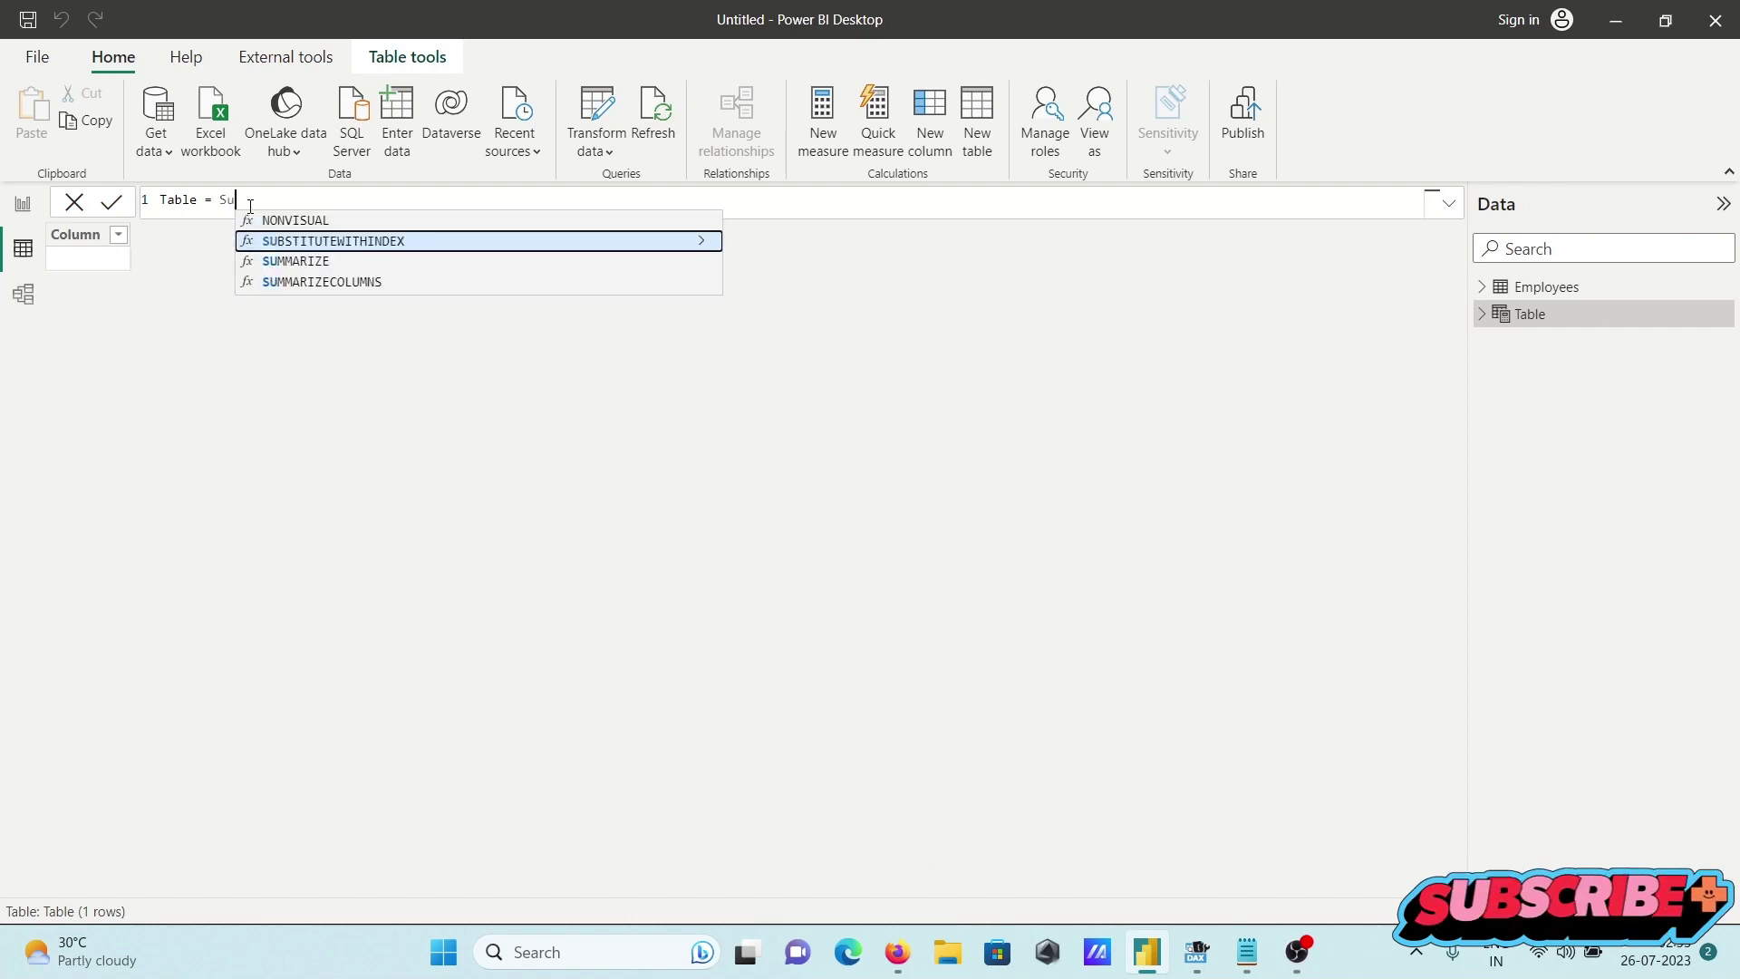
key("Down")
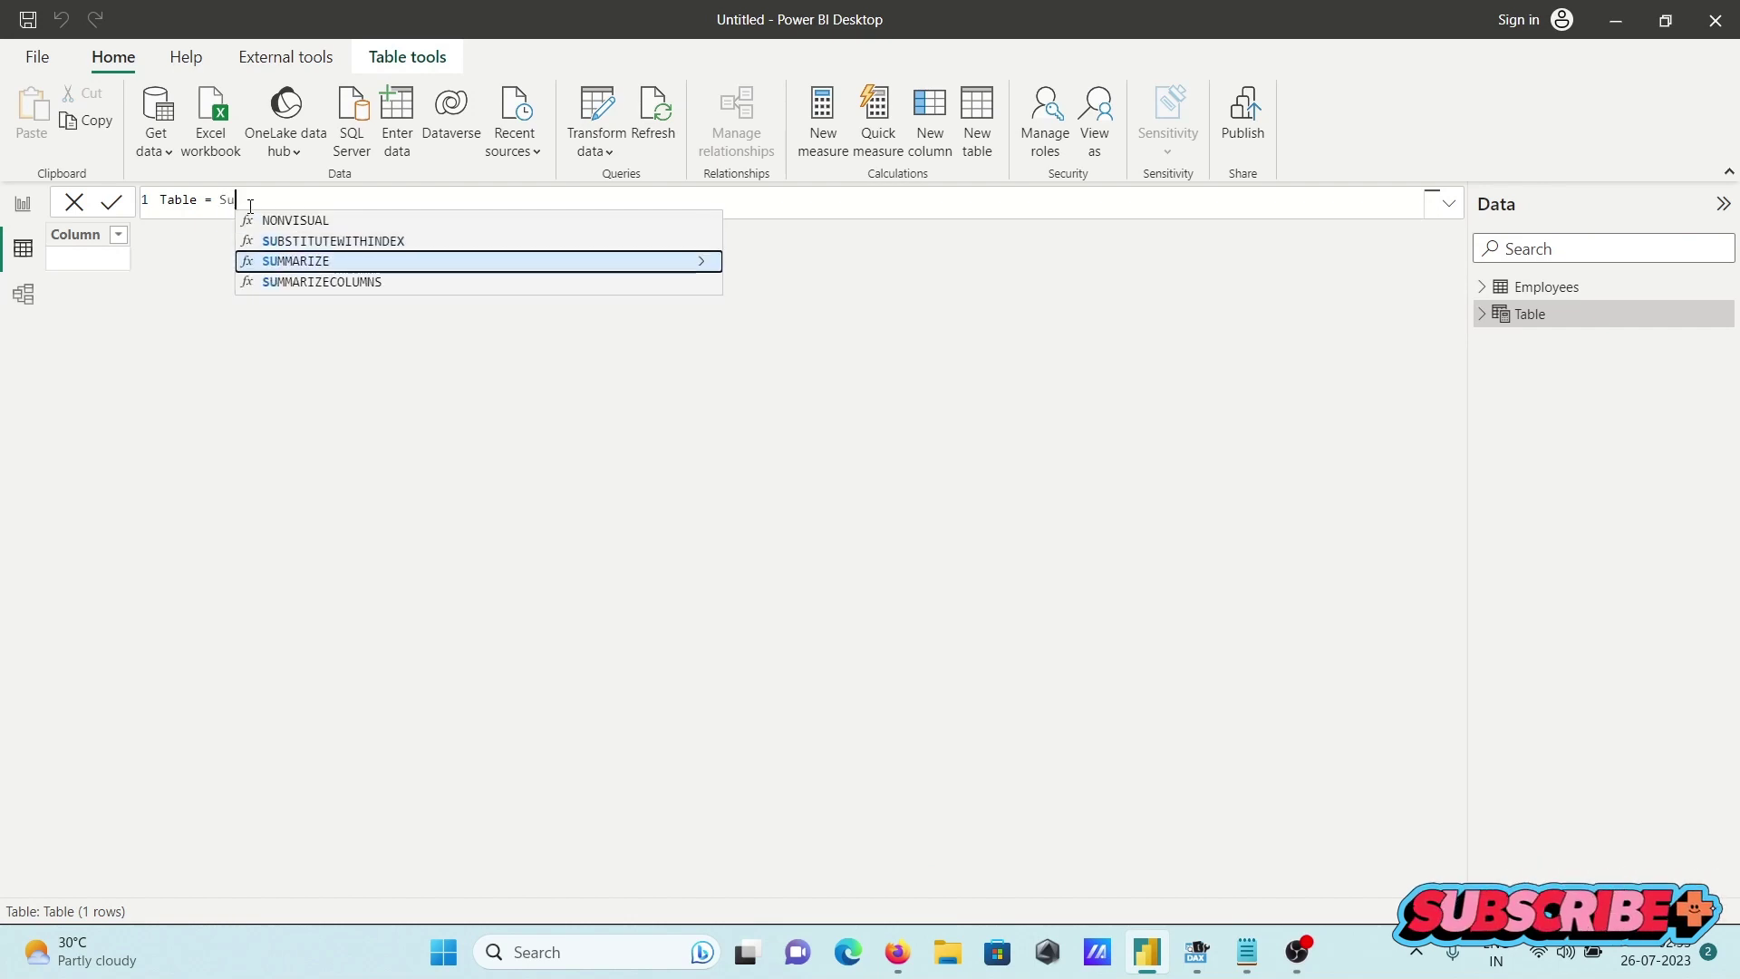
key("Tab")
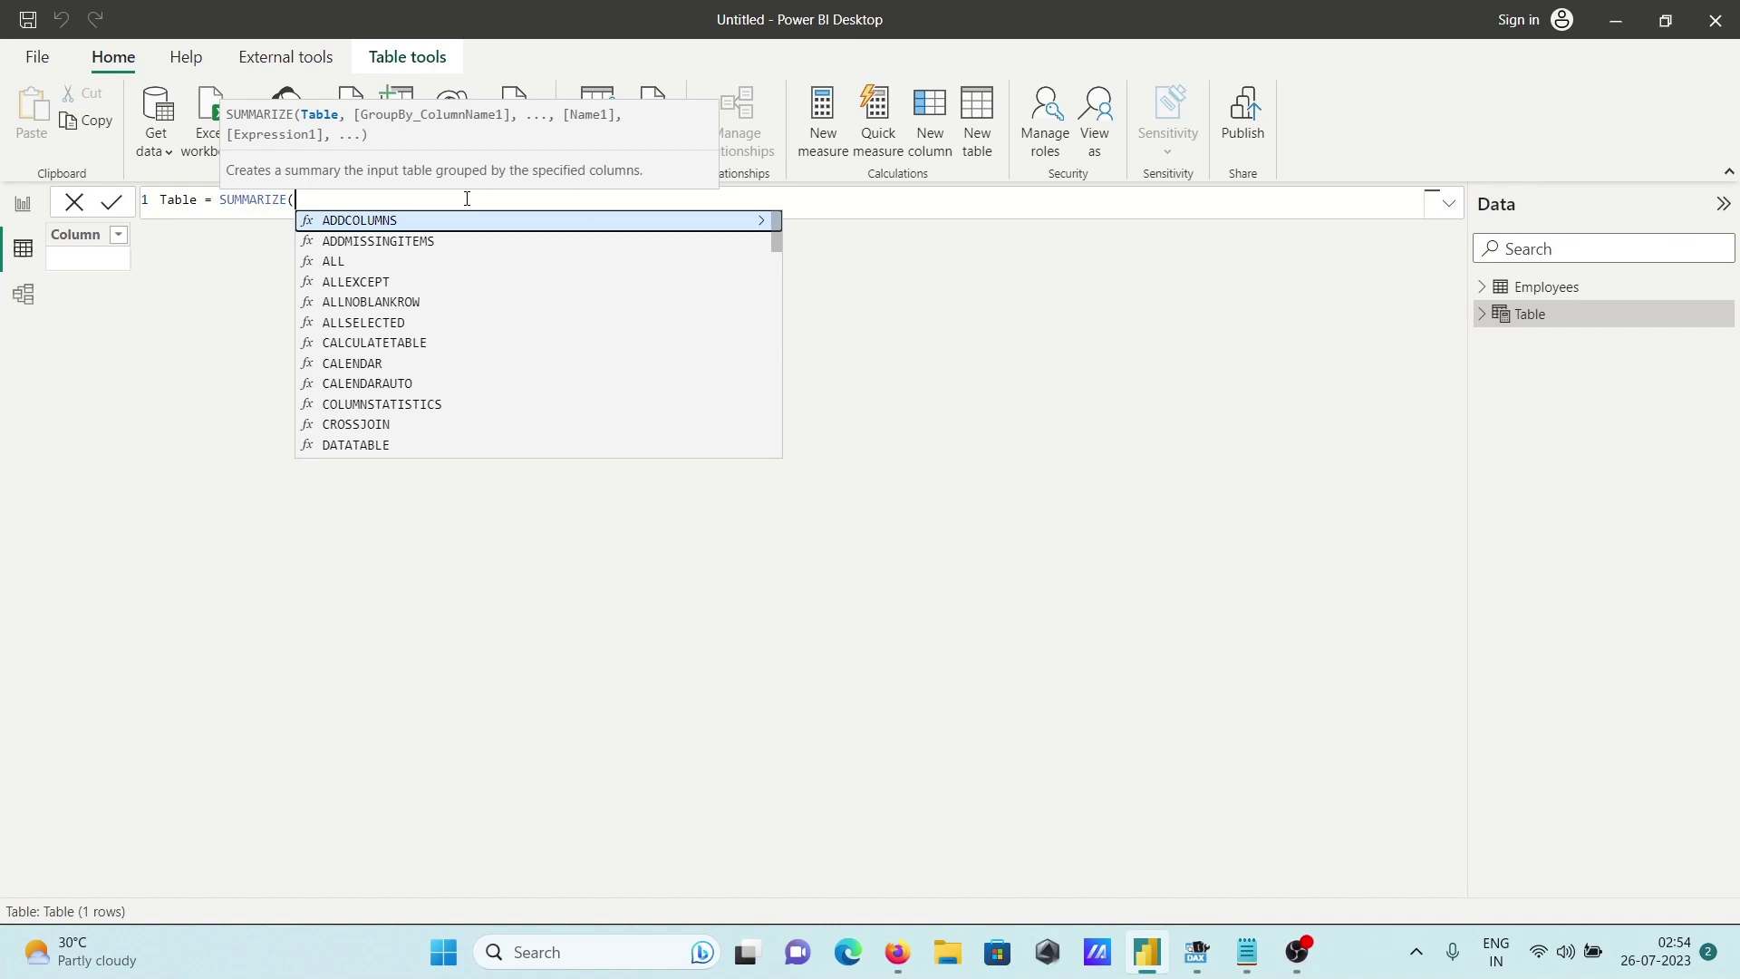
type("E")
key("Tab")
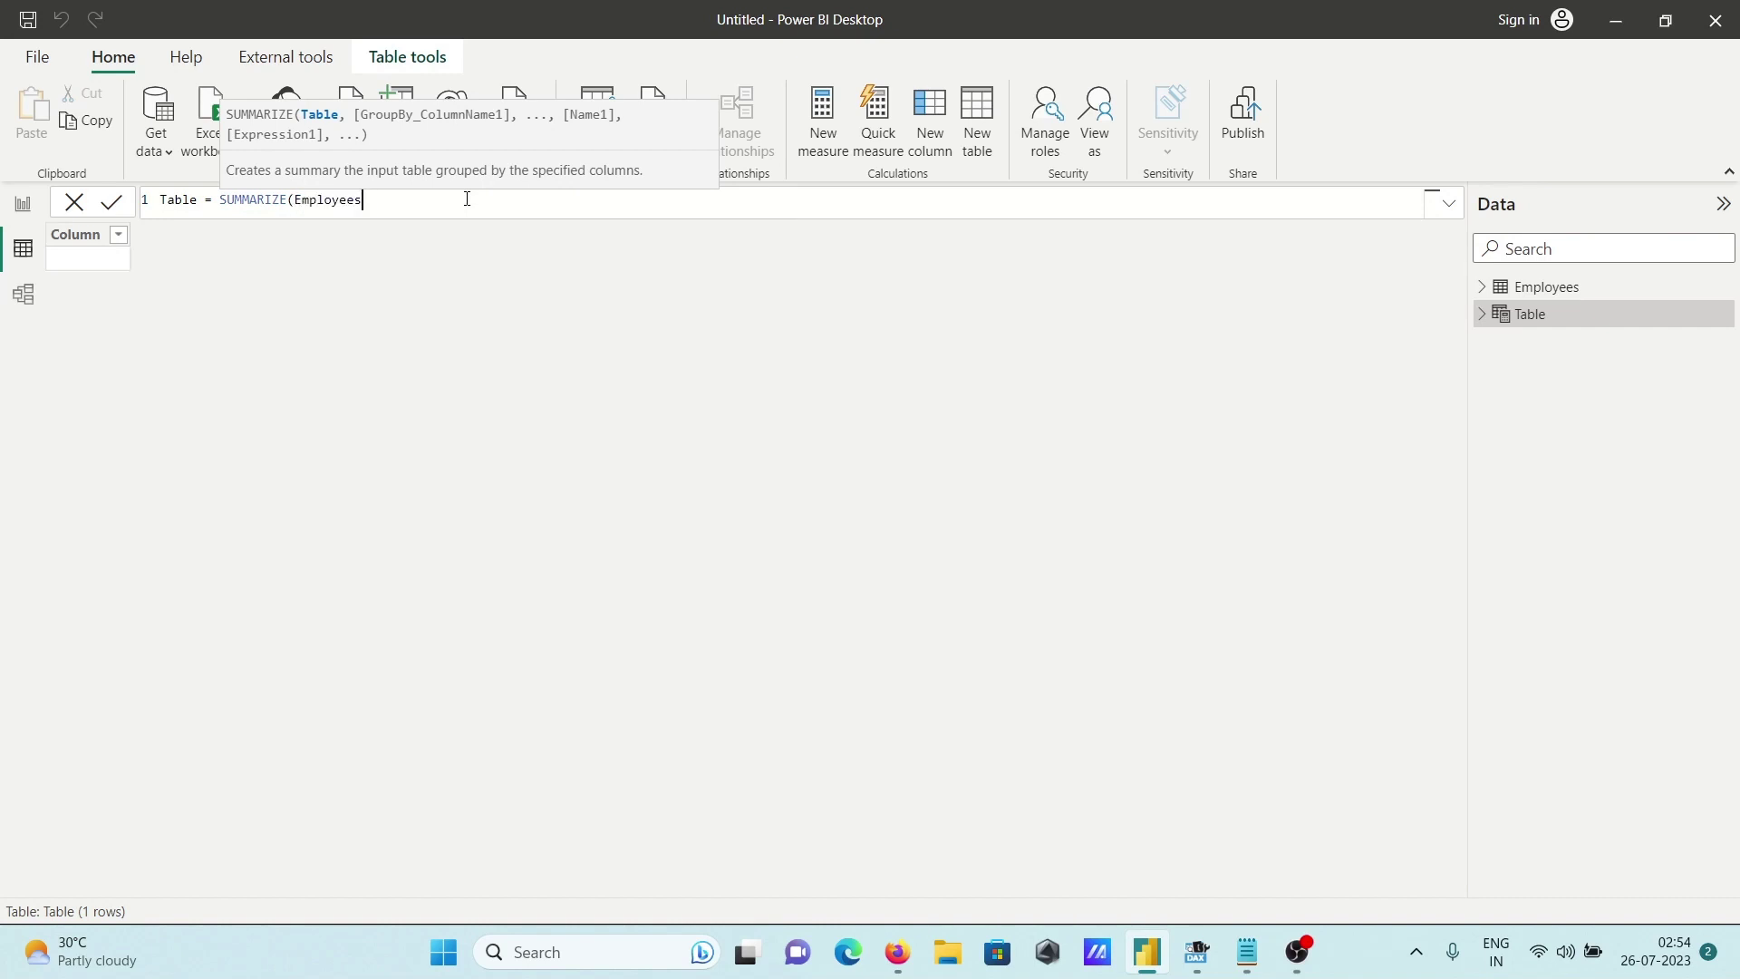
Group the SUMMARIZE formula by Employees[DEPARTMENT_ID], close it and commit the table
type(",E")
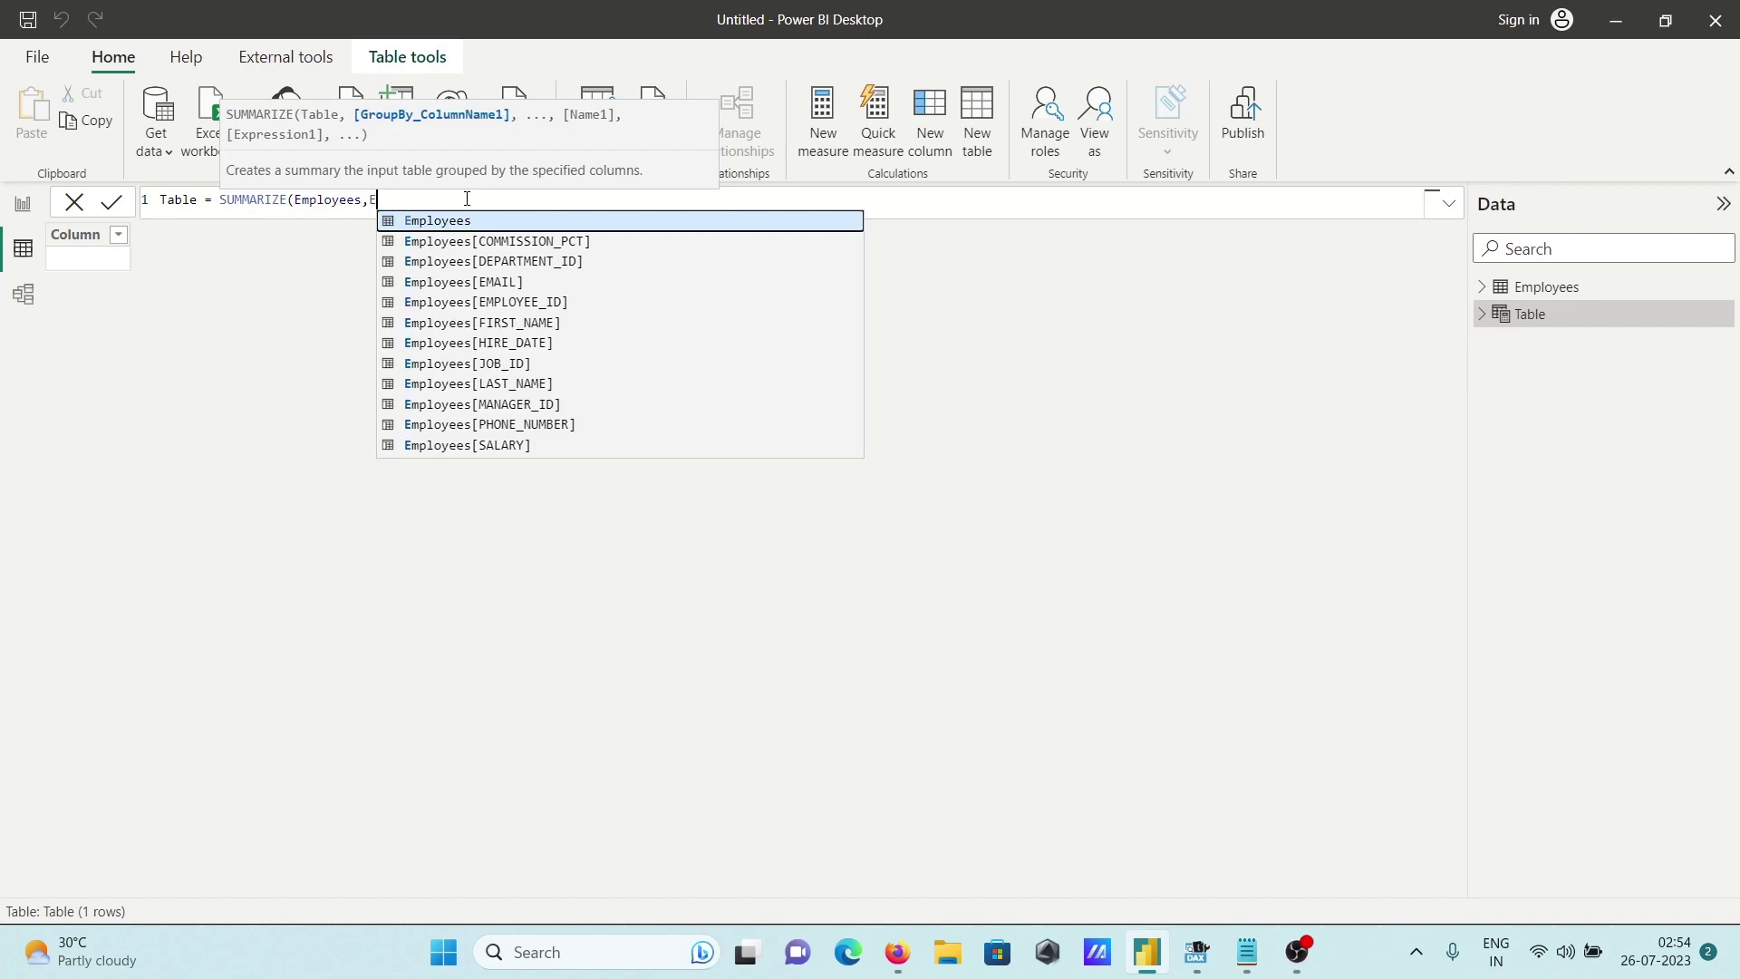
key("Down")
key("Down")
key("Down")
key("Down")
key("Down")
key("Down")
key("Down")
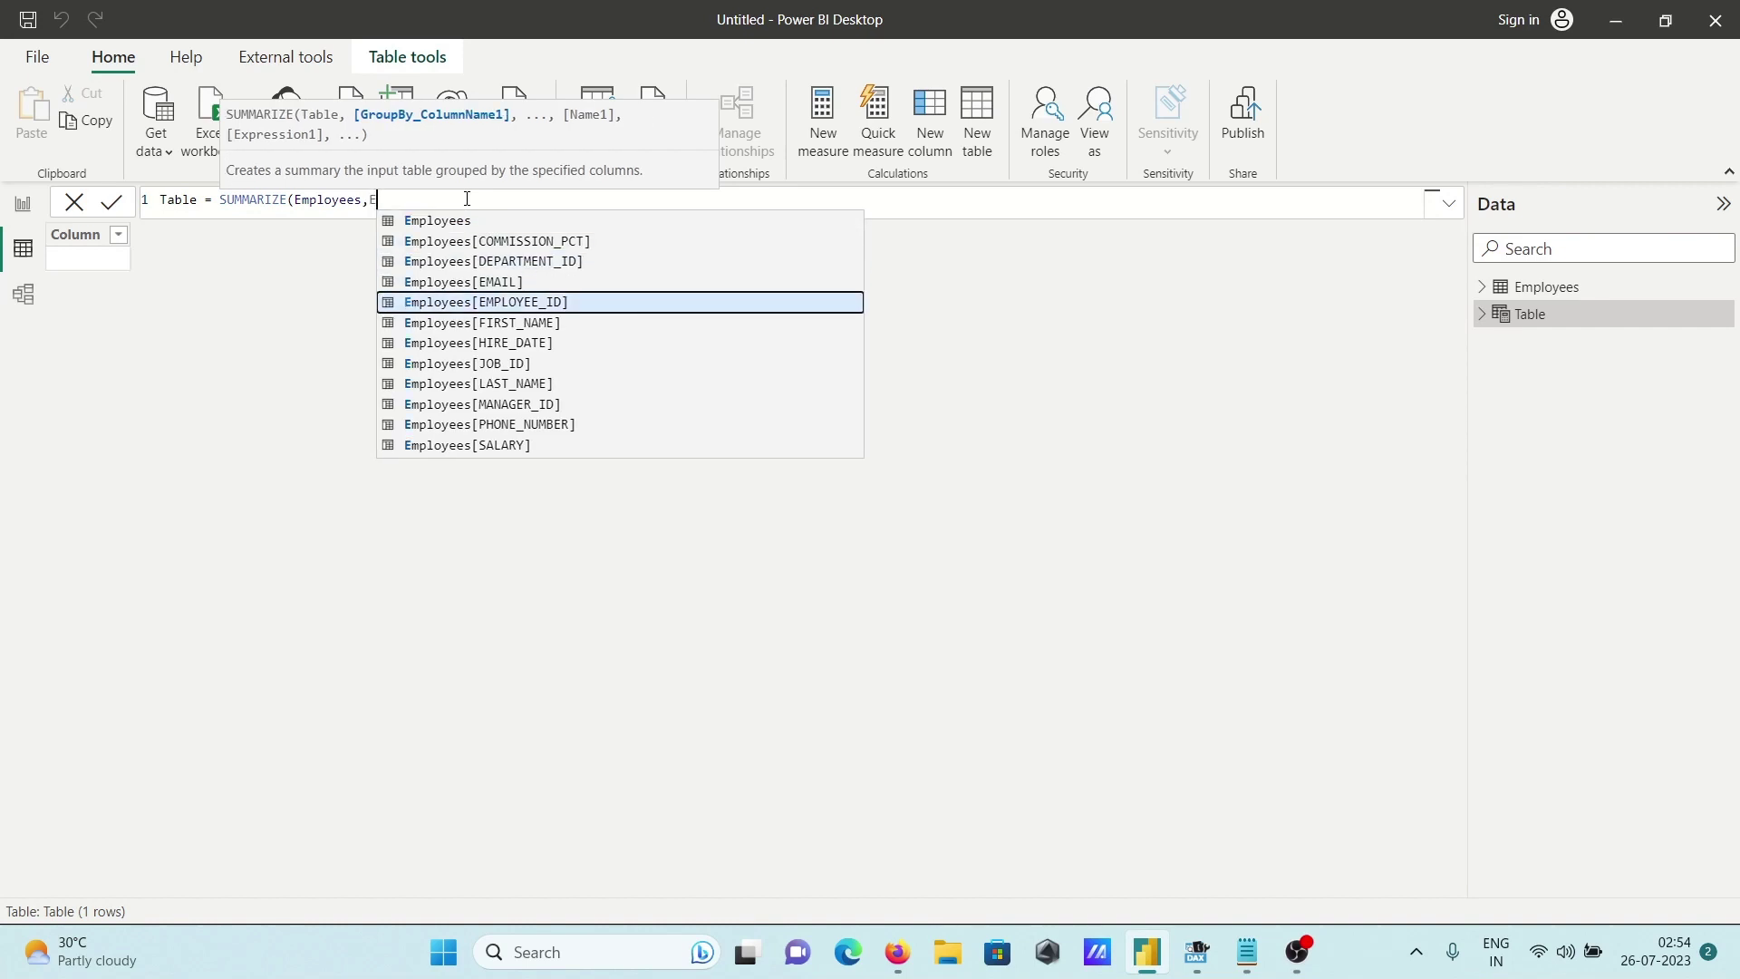
key("Down")
key("Down")
key("Up")
key("Up")
key("Up")
key("Up")
key("Up")
key("Up")
key("Up")
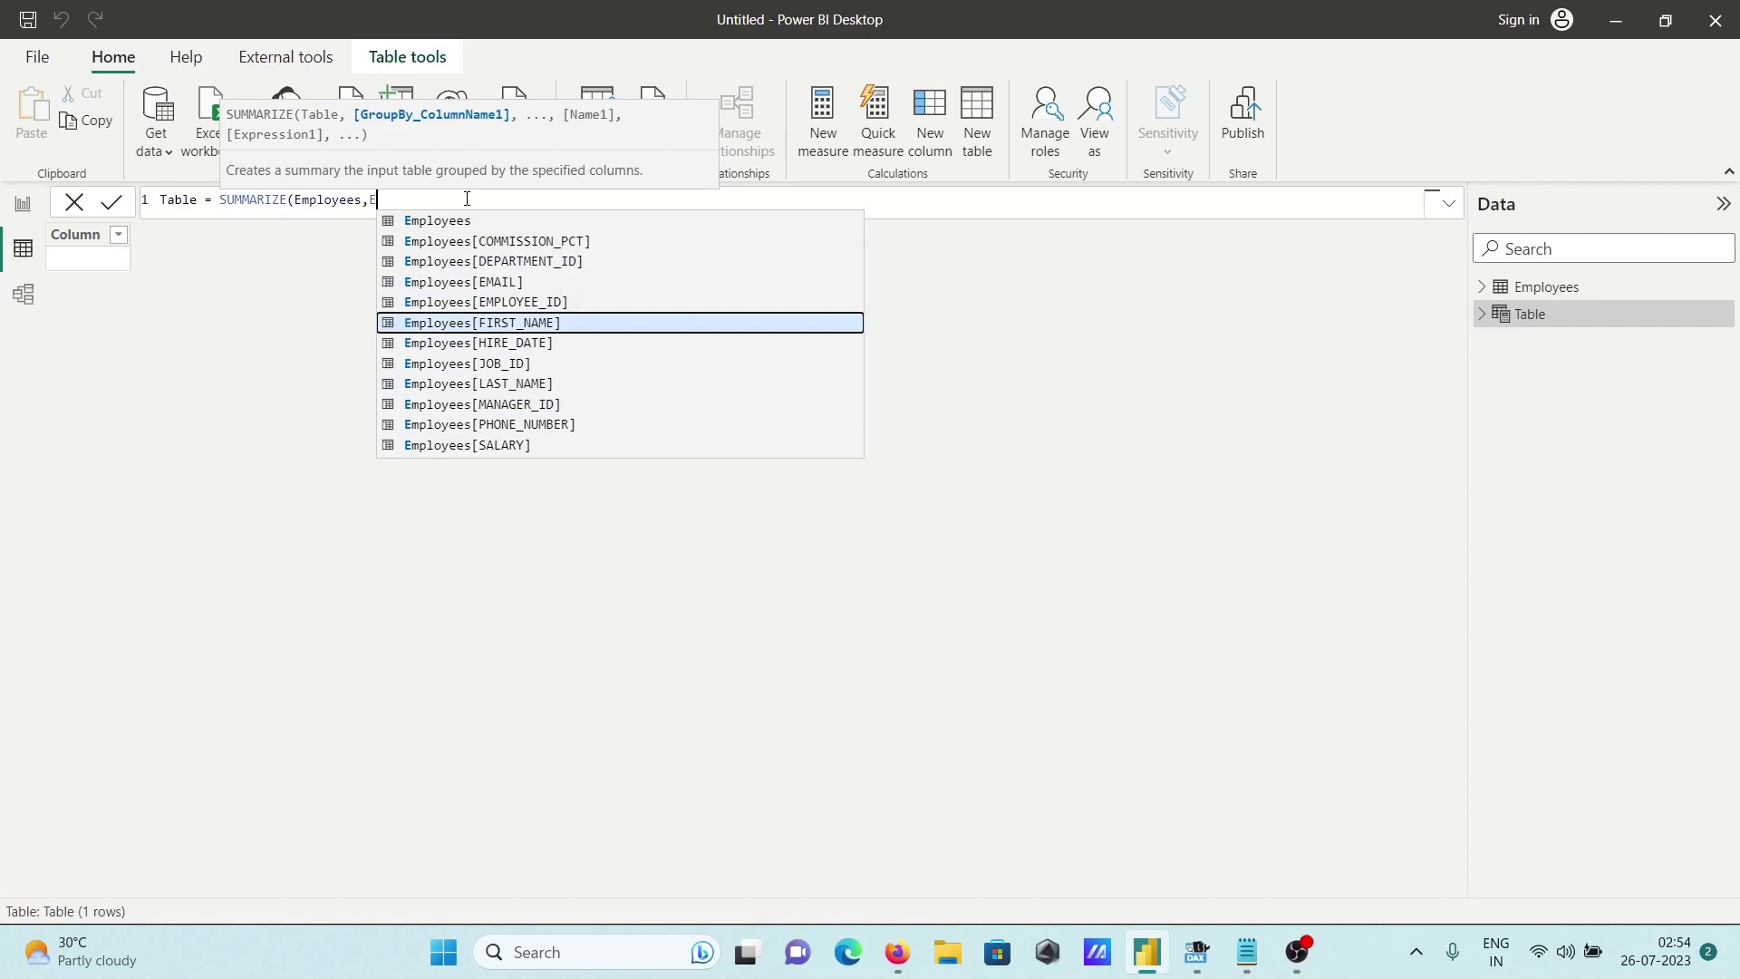
key("Tab")
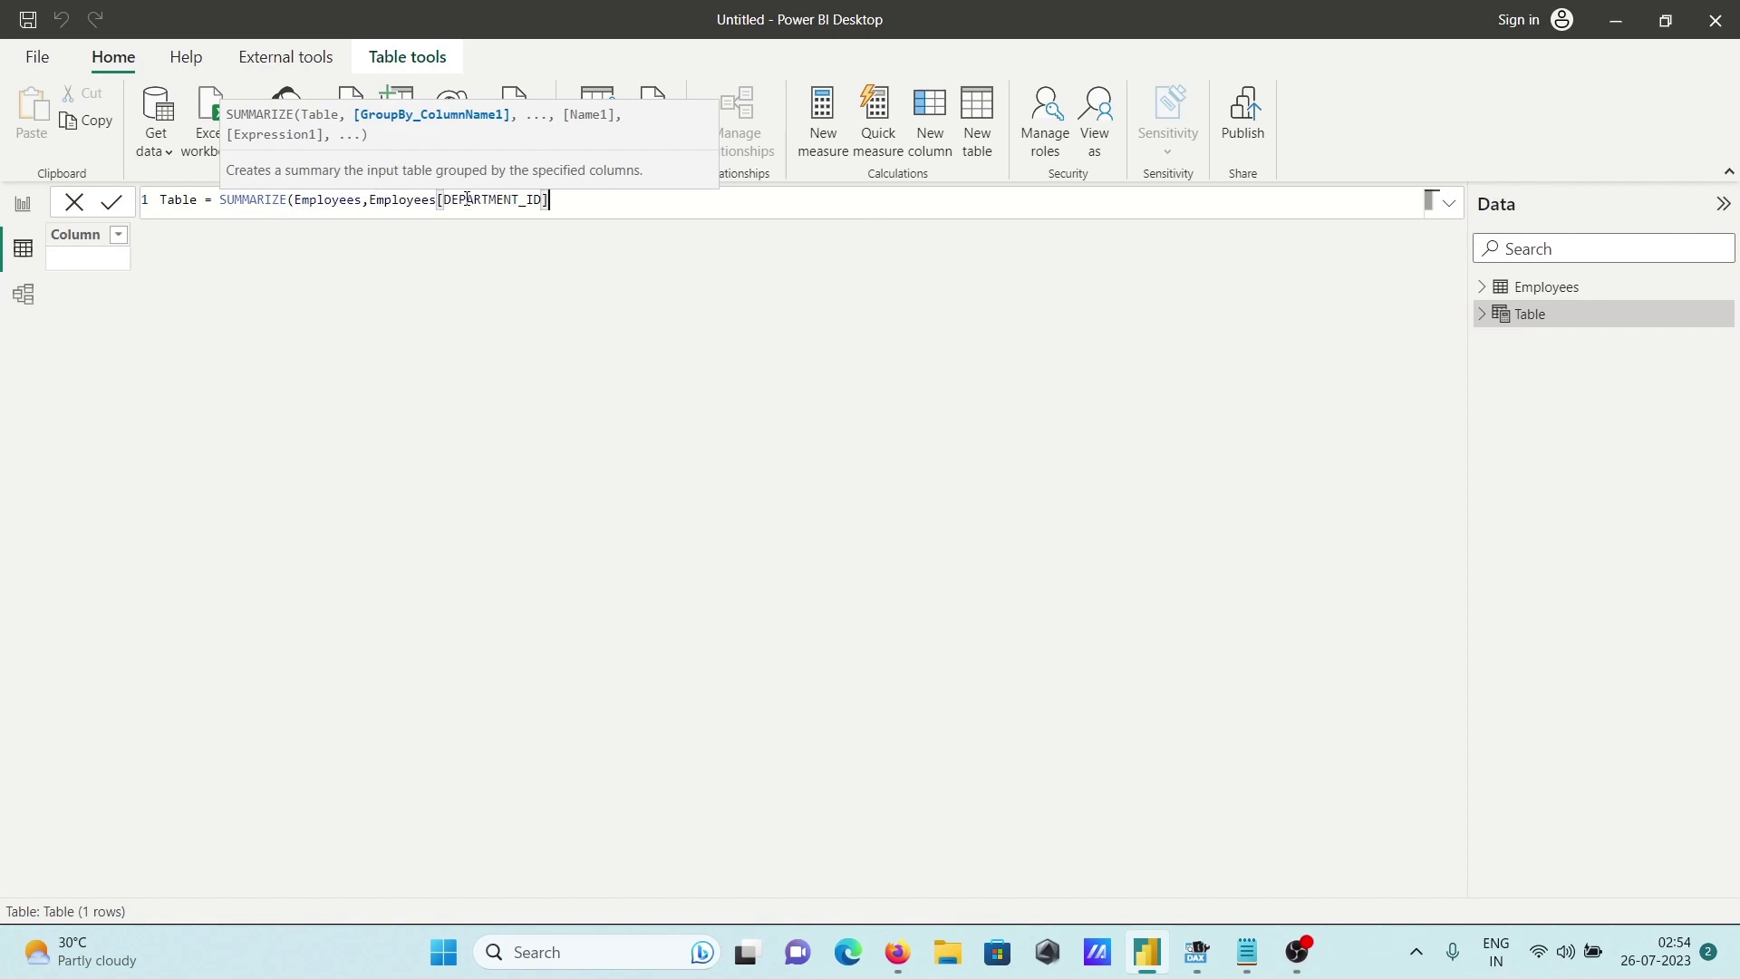
type(")")
key("Return")
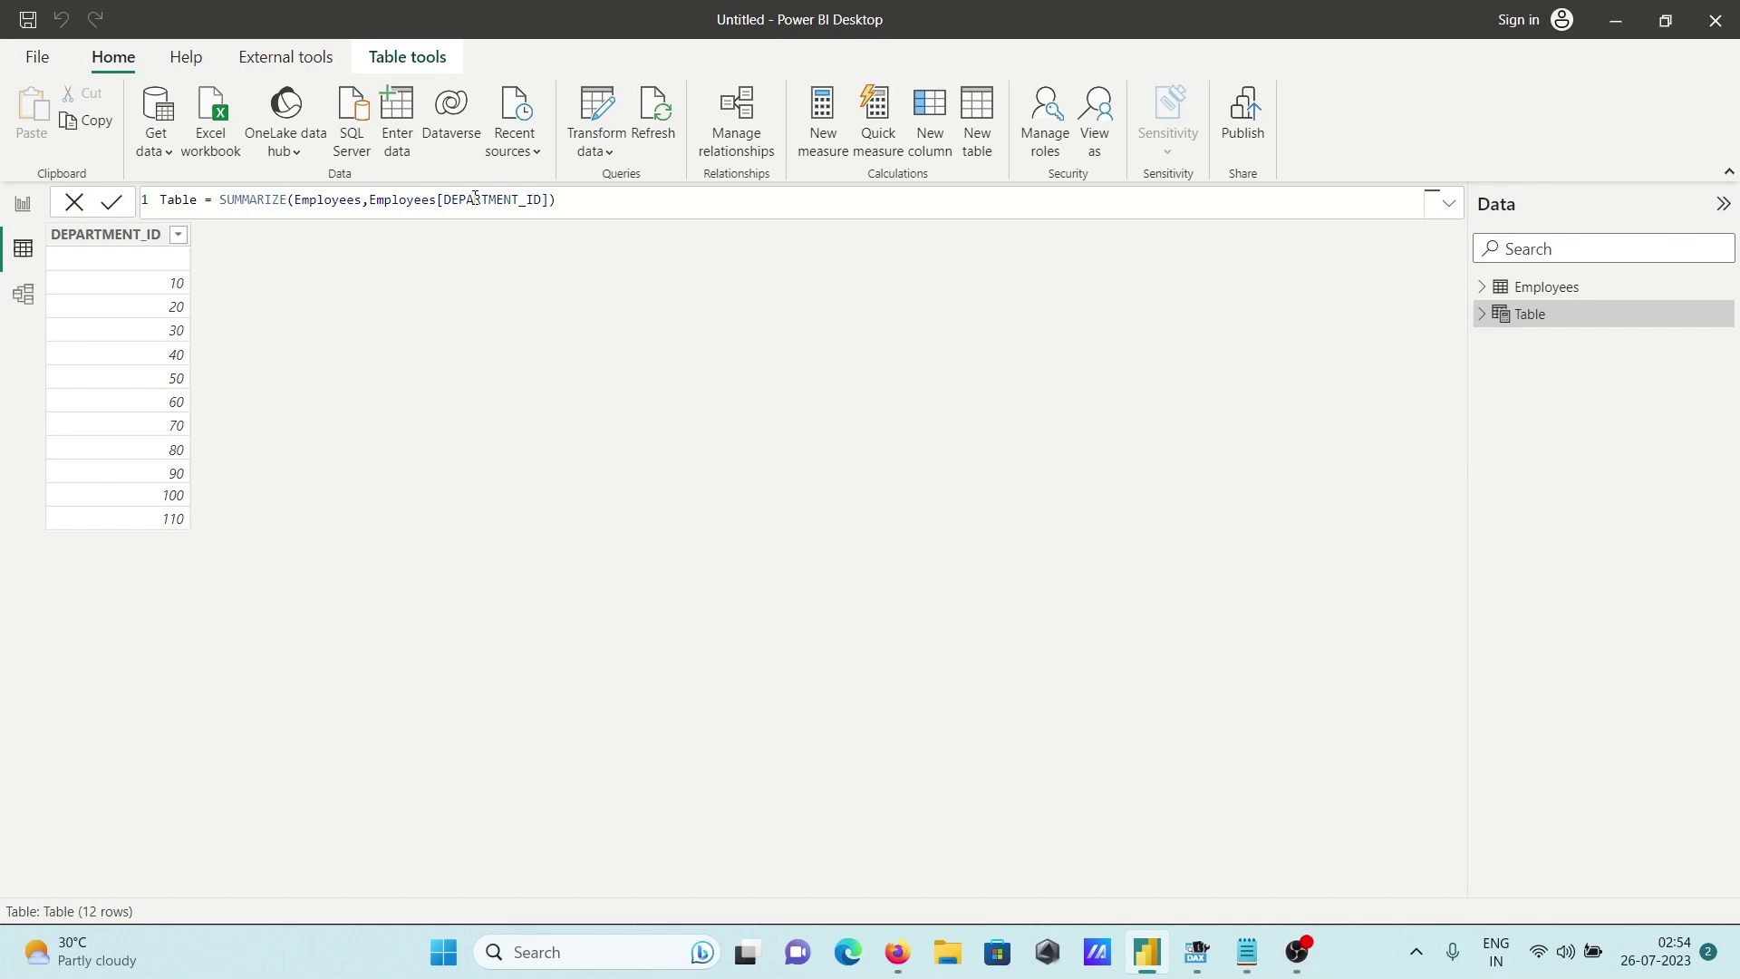
Extend the table's formula with an argument separator after Employees[DEPARTMENT_ID], inside the closing parenthesis
left_click(552, 200)
type(",")
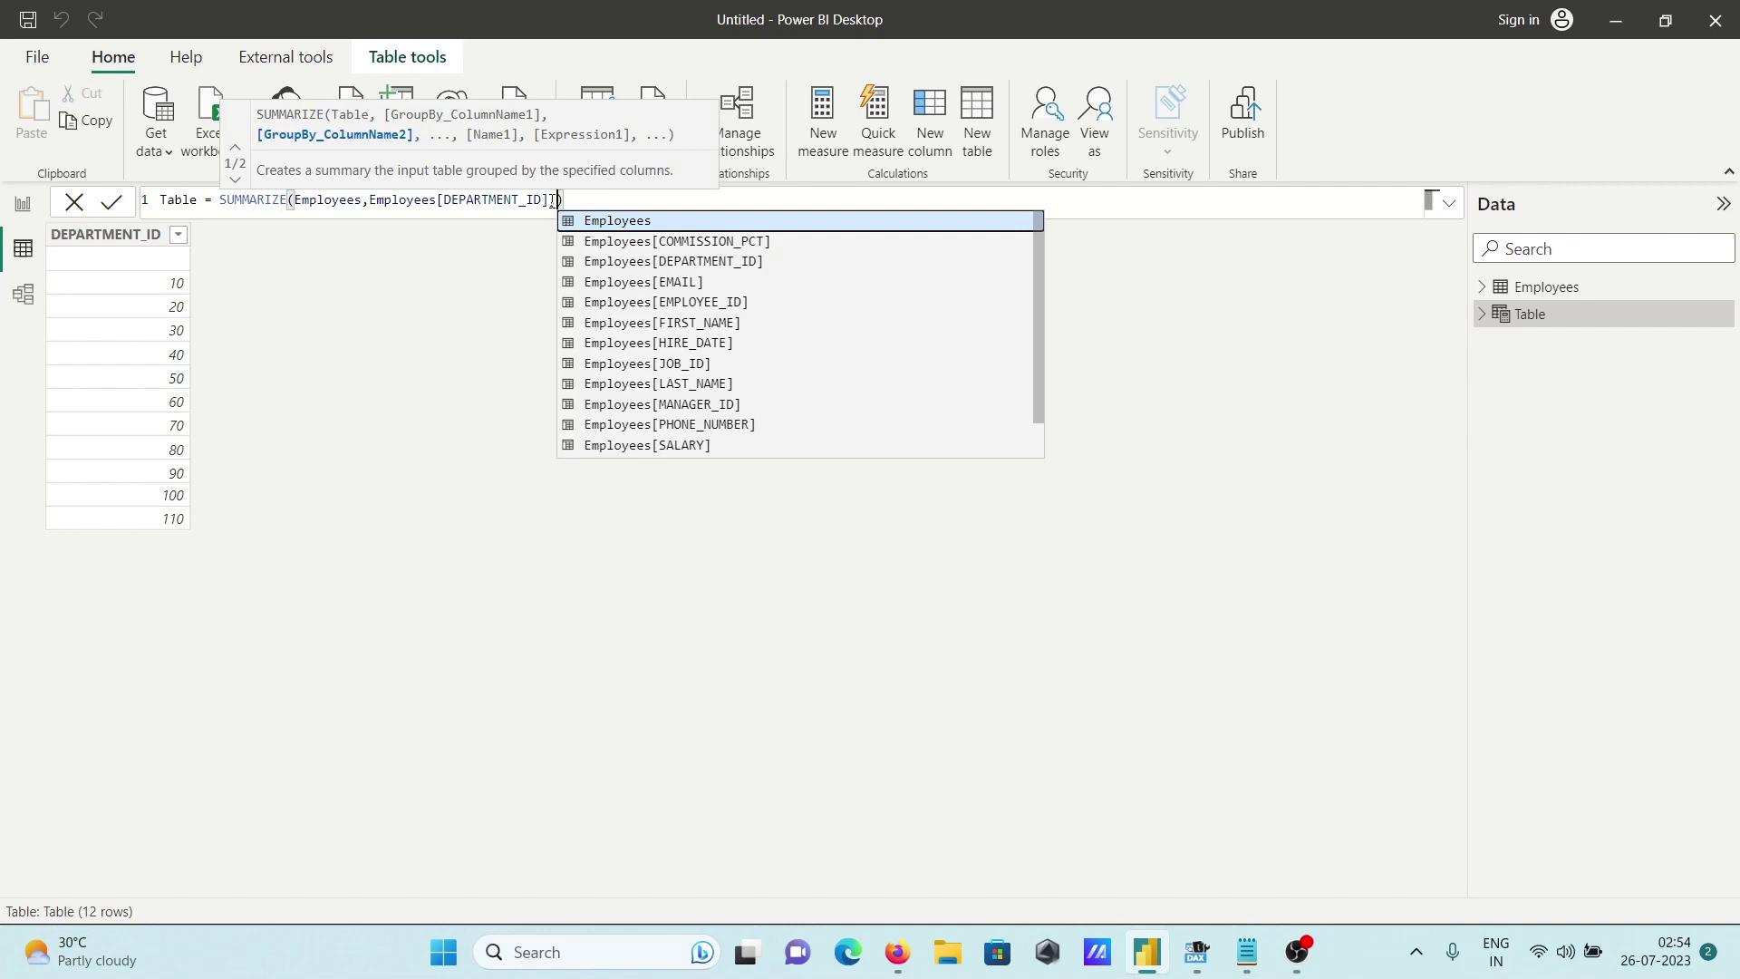
key("Tab")
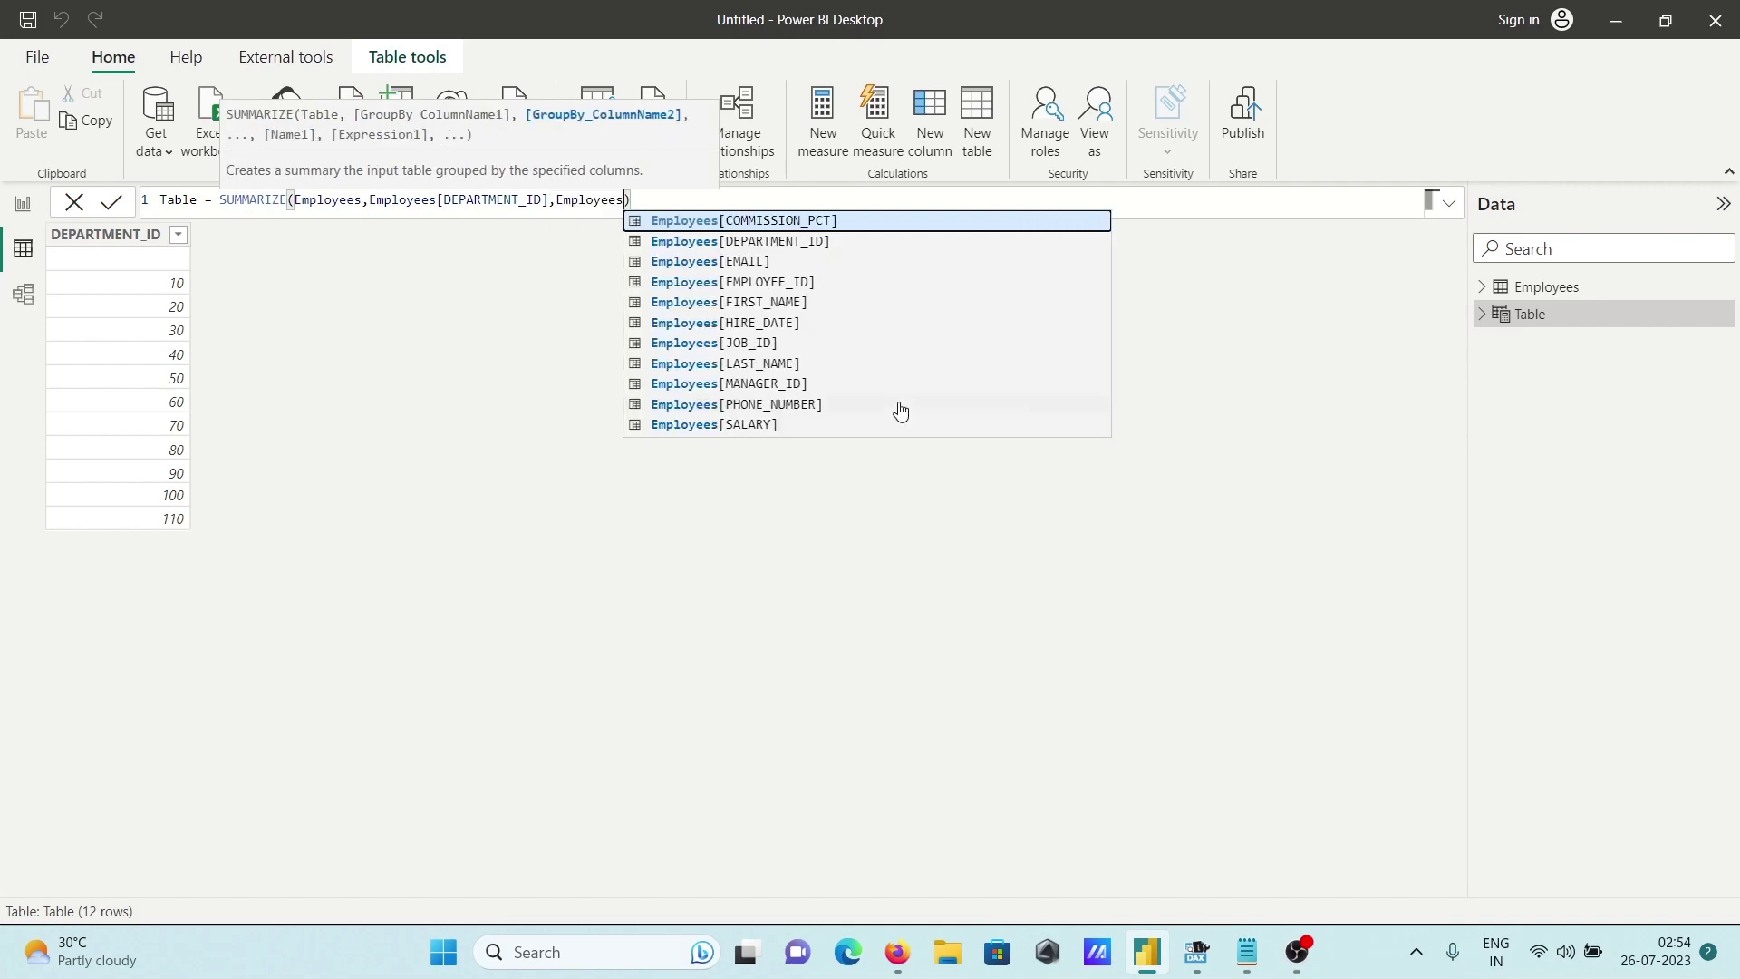
key("BackSpace")
key("BackSpace")
key("BackSpace")
key("BackSpace")
key("BackSpace")
key("BackSpace")
key("BackSpace")
key("BackSpace")
key("BackSpace")
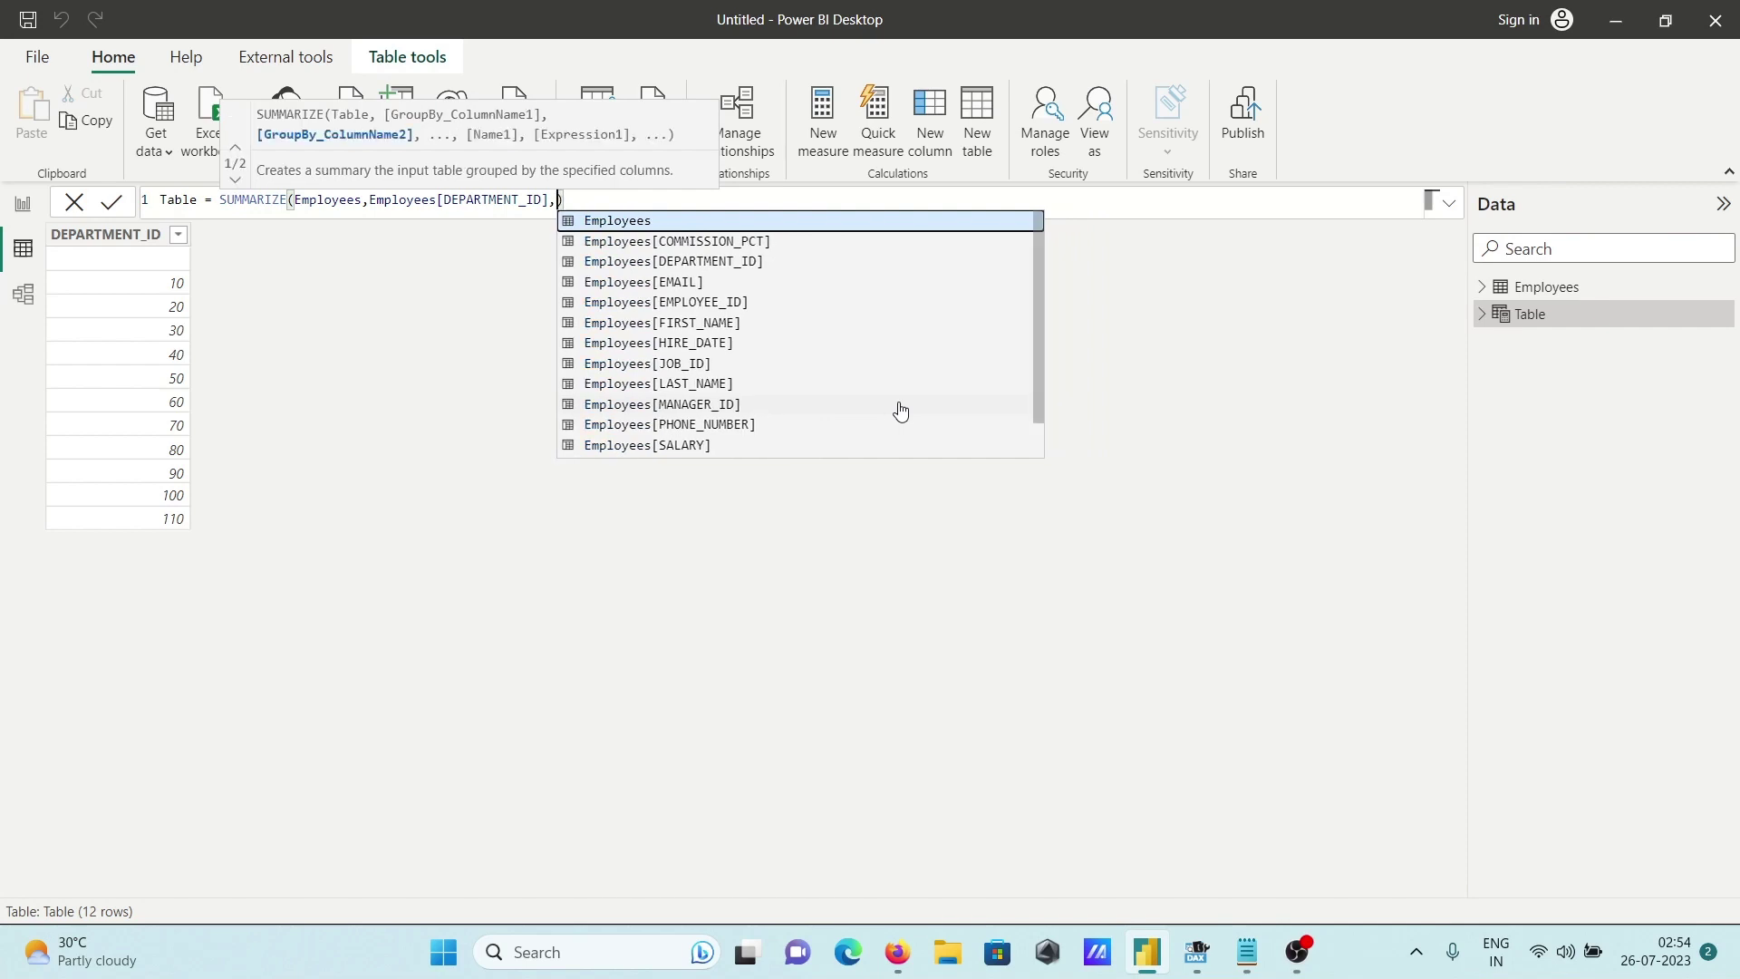
Enter "Employees sal with Depaetmentwise" as the name of the summary column in the formula
type("\"")
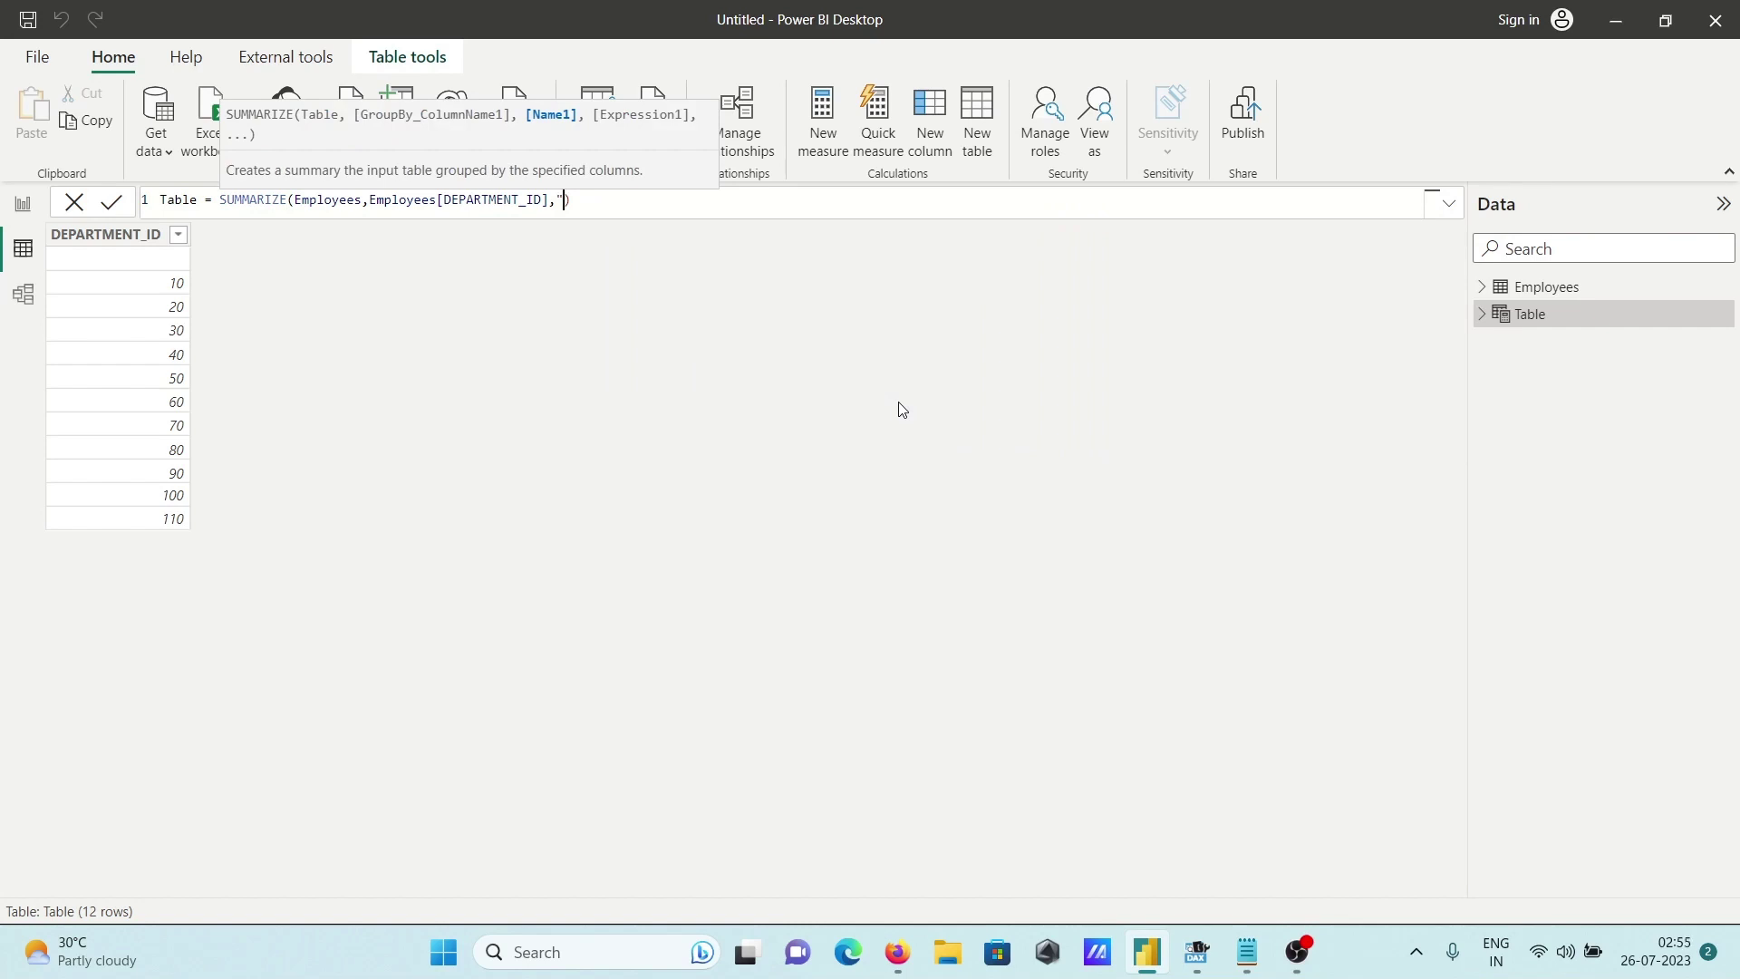
type("Emplo")
type("yees")
type(" sal ")
type("wi")
type("th De")
type("paetme")
type("nt Wi")
key("BackSpace")
key("BackSpace")
key("BackSpace")
type("wise")
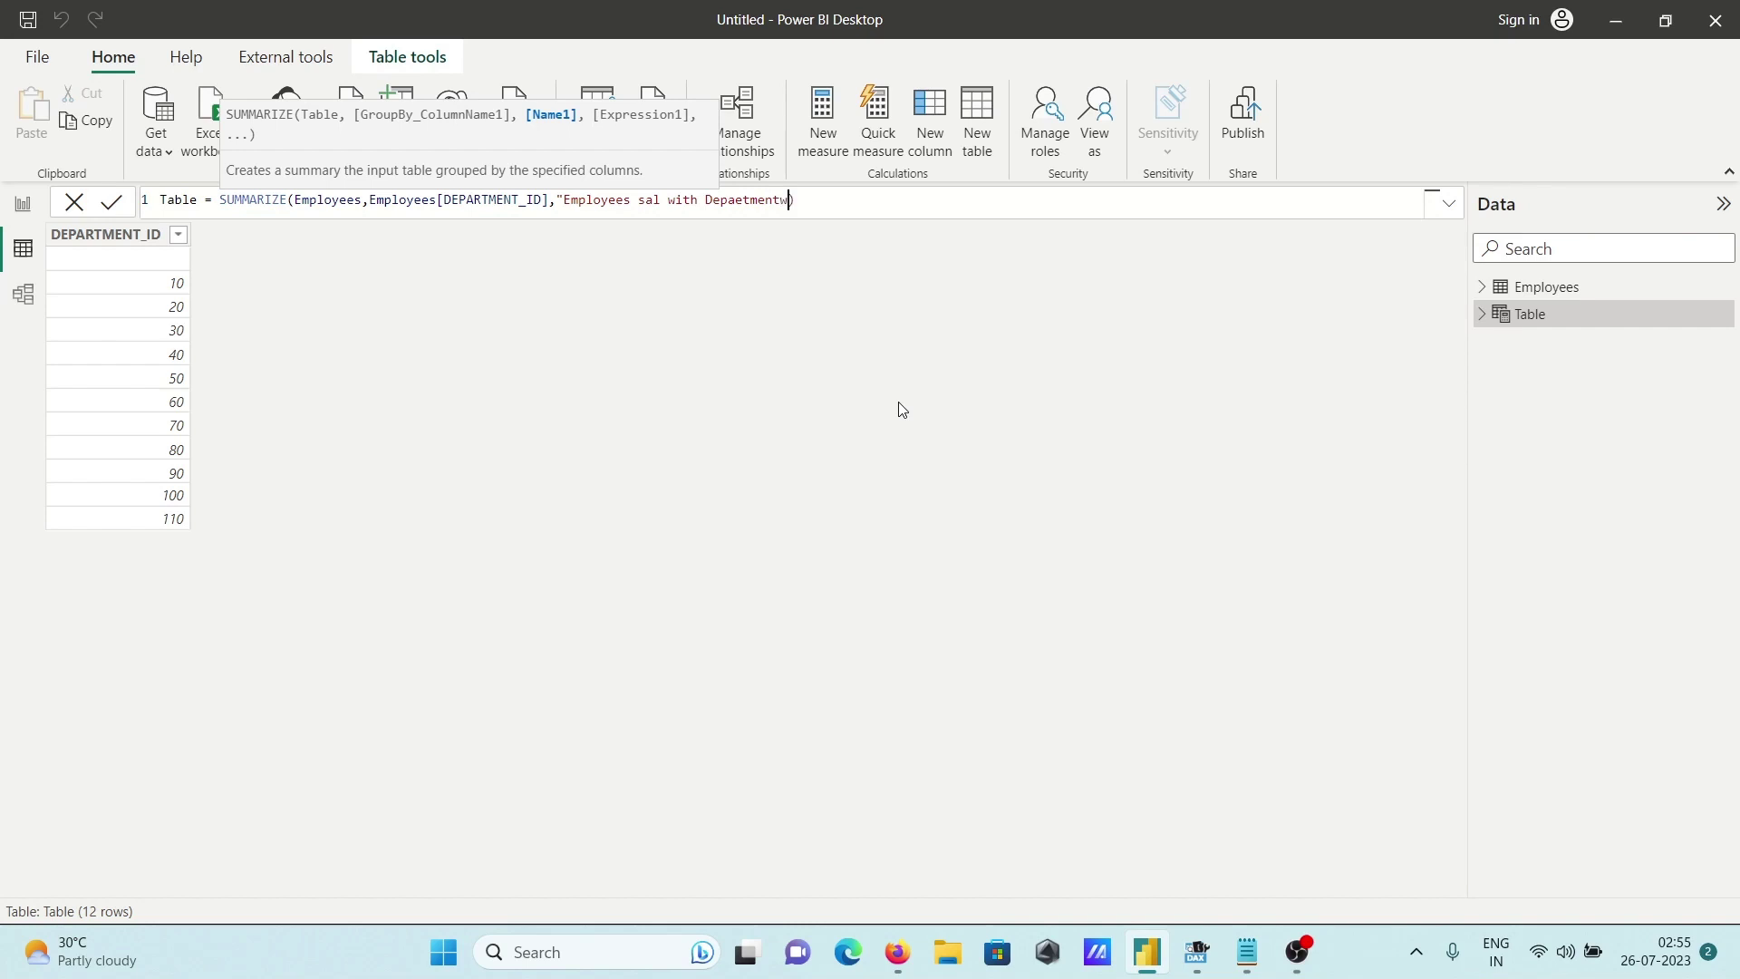
type("\"")
type(",")
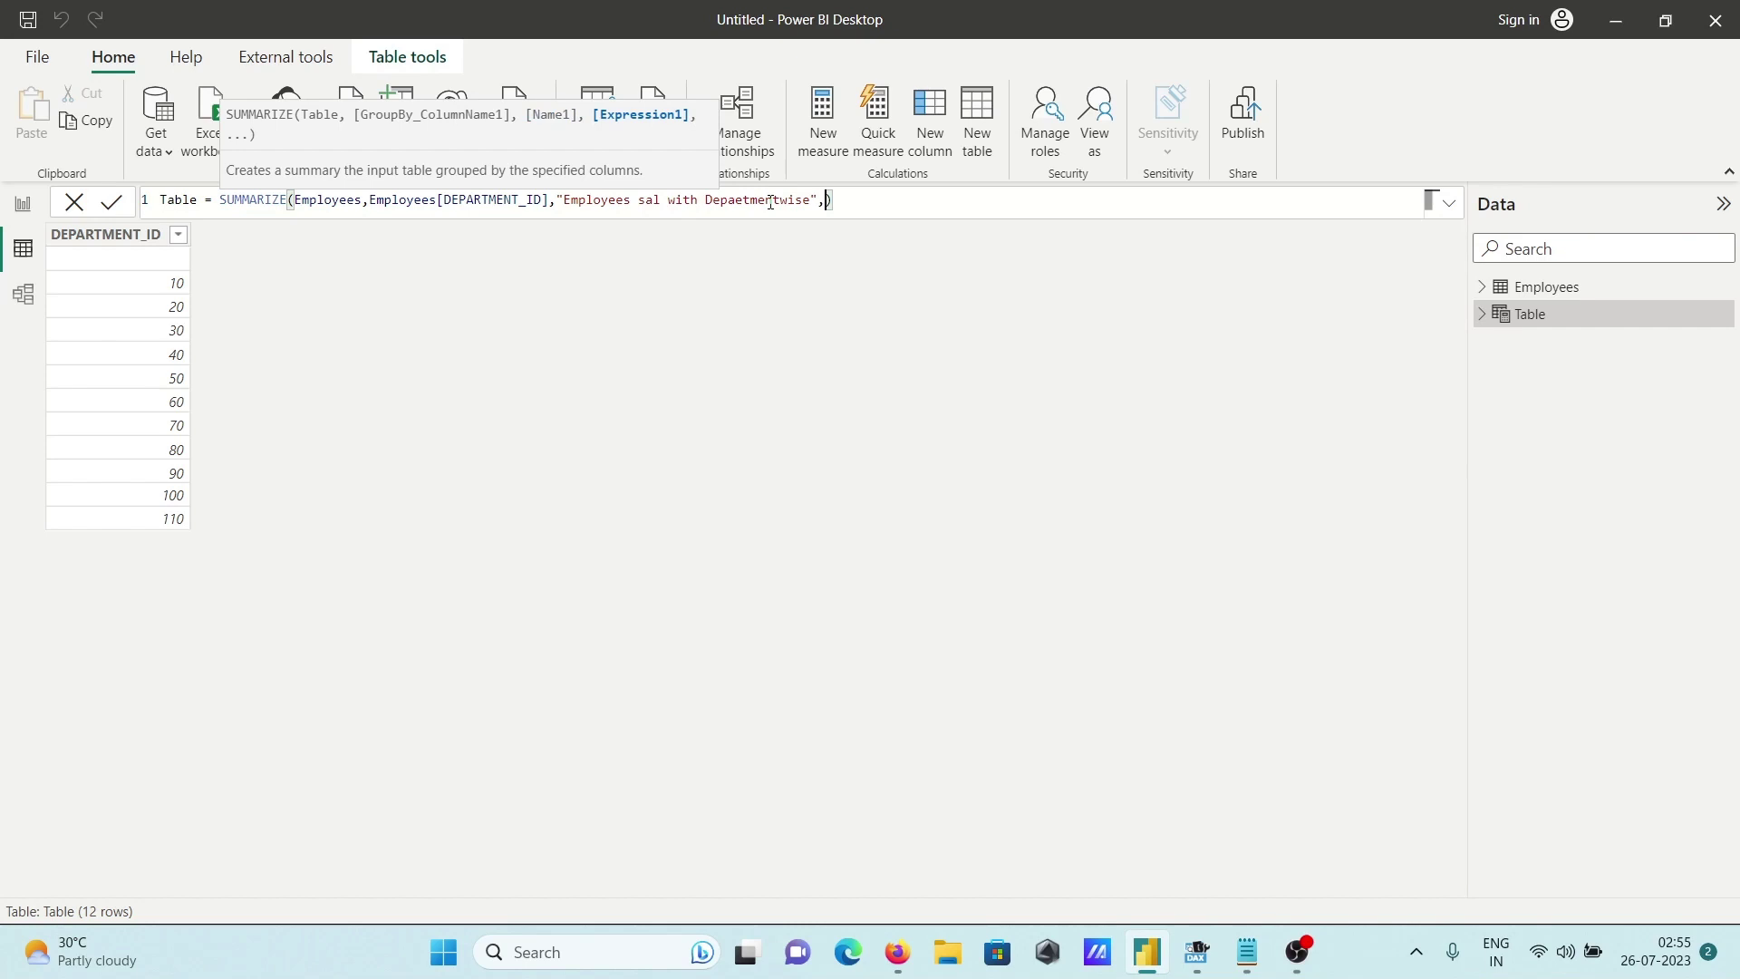
Add Sum(Employees[SALARY]) as the expression for the named column and commit the formula
type("Sum")
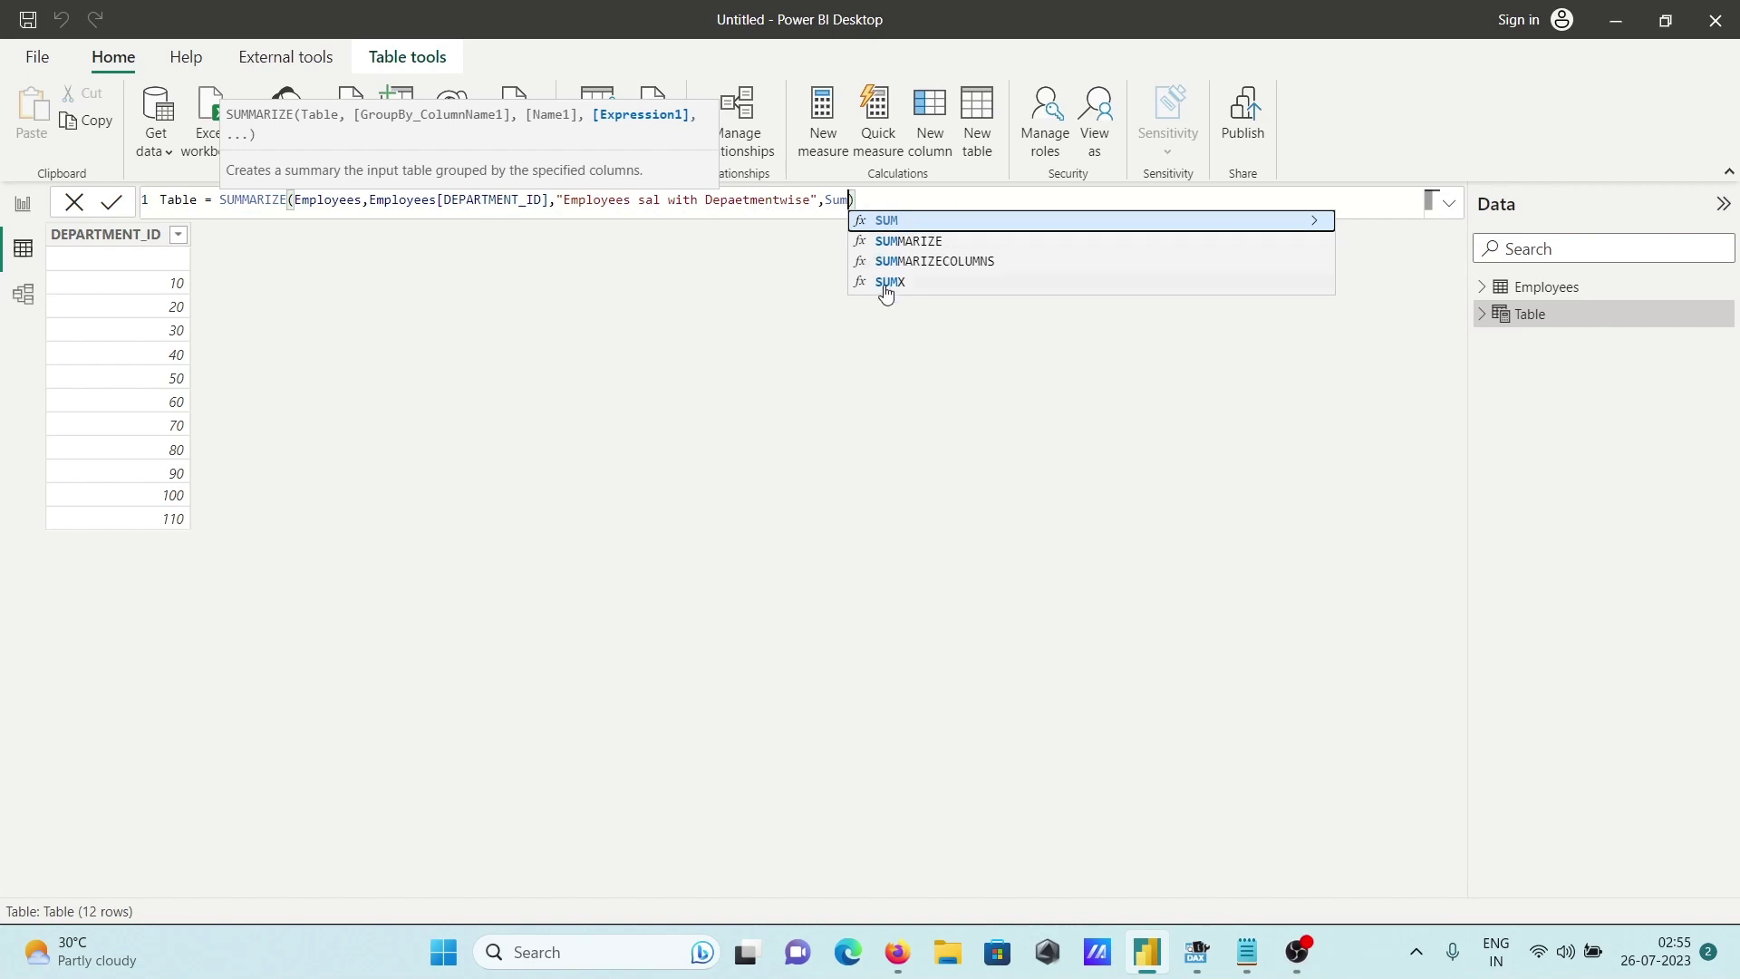
type("(")
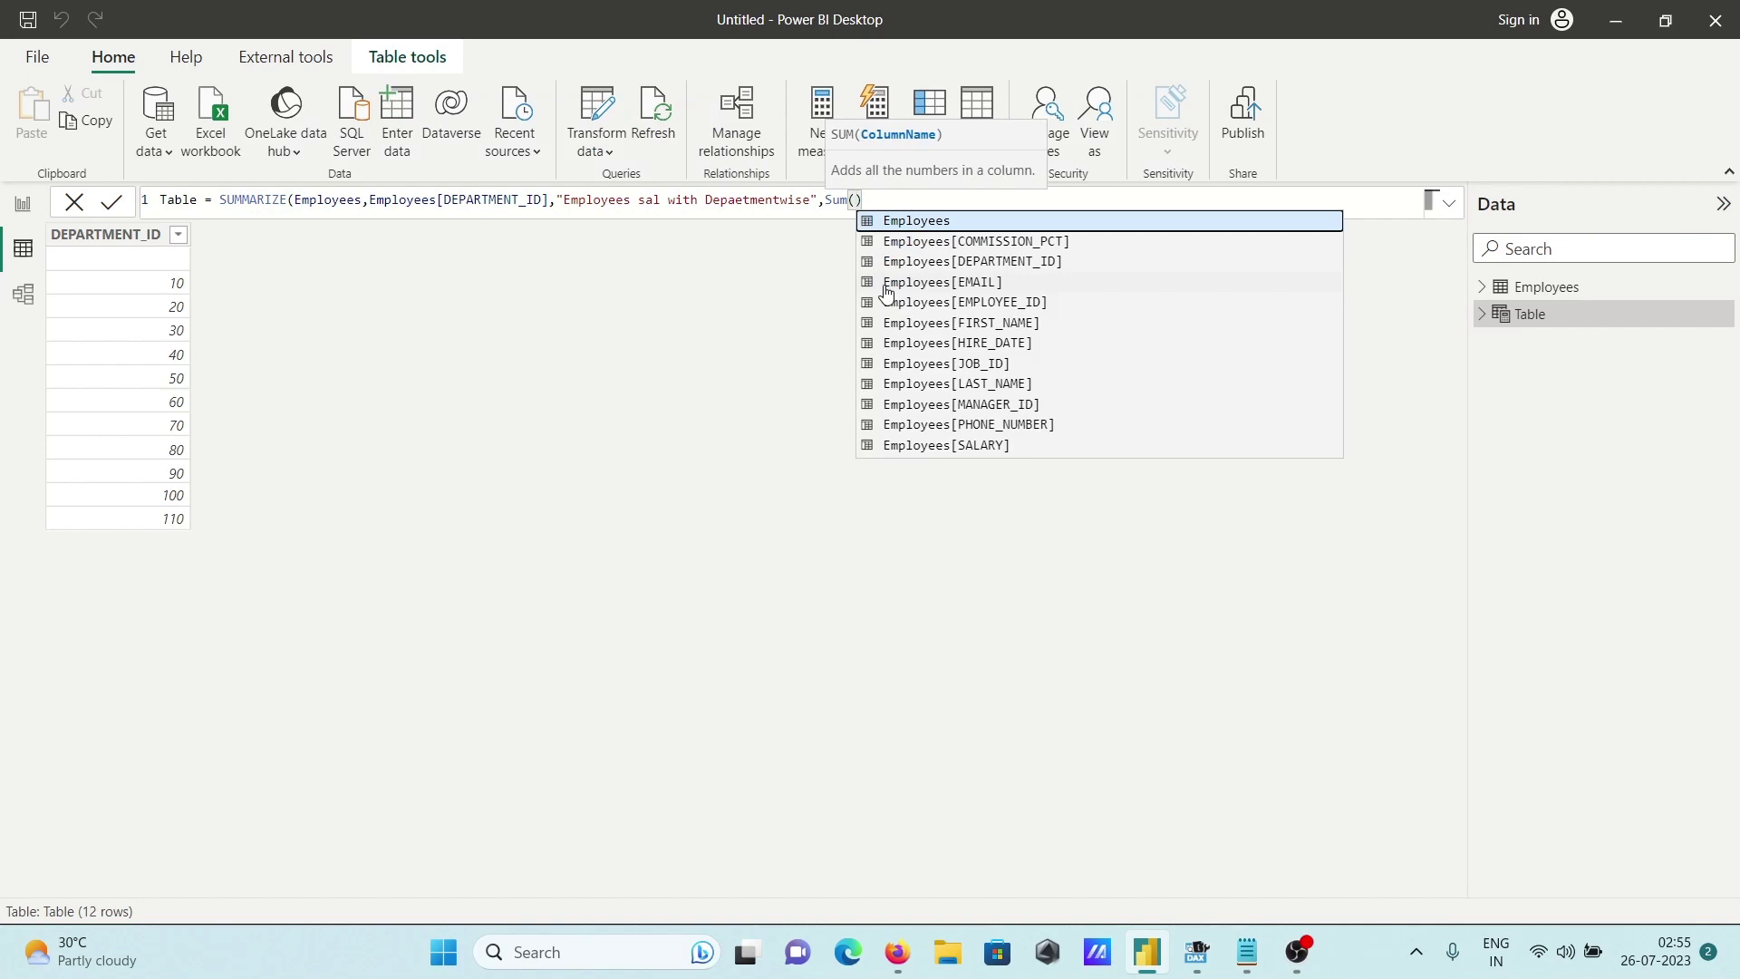
type("E")
key("Down")
key("Down")
key("Down")
key("Down")
key("Down")
key("Down")
key("Down")
key("Down")
key("Down")
key("Down")
key("Down")
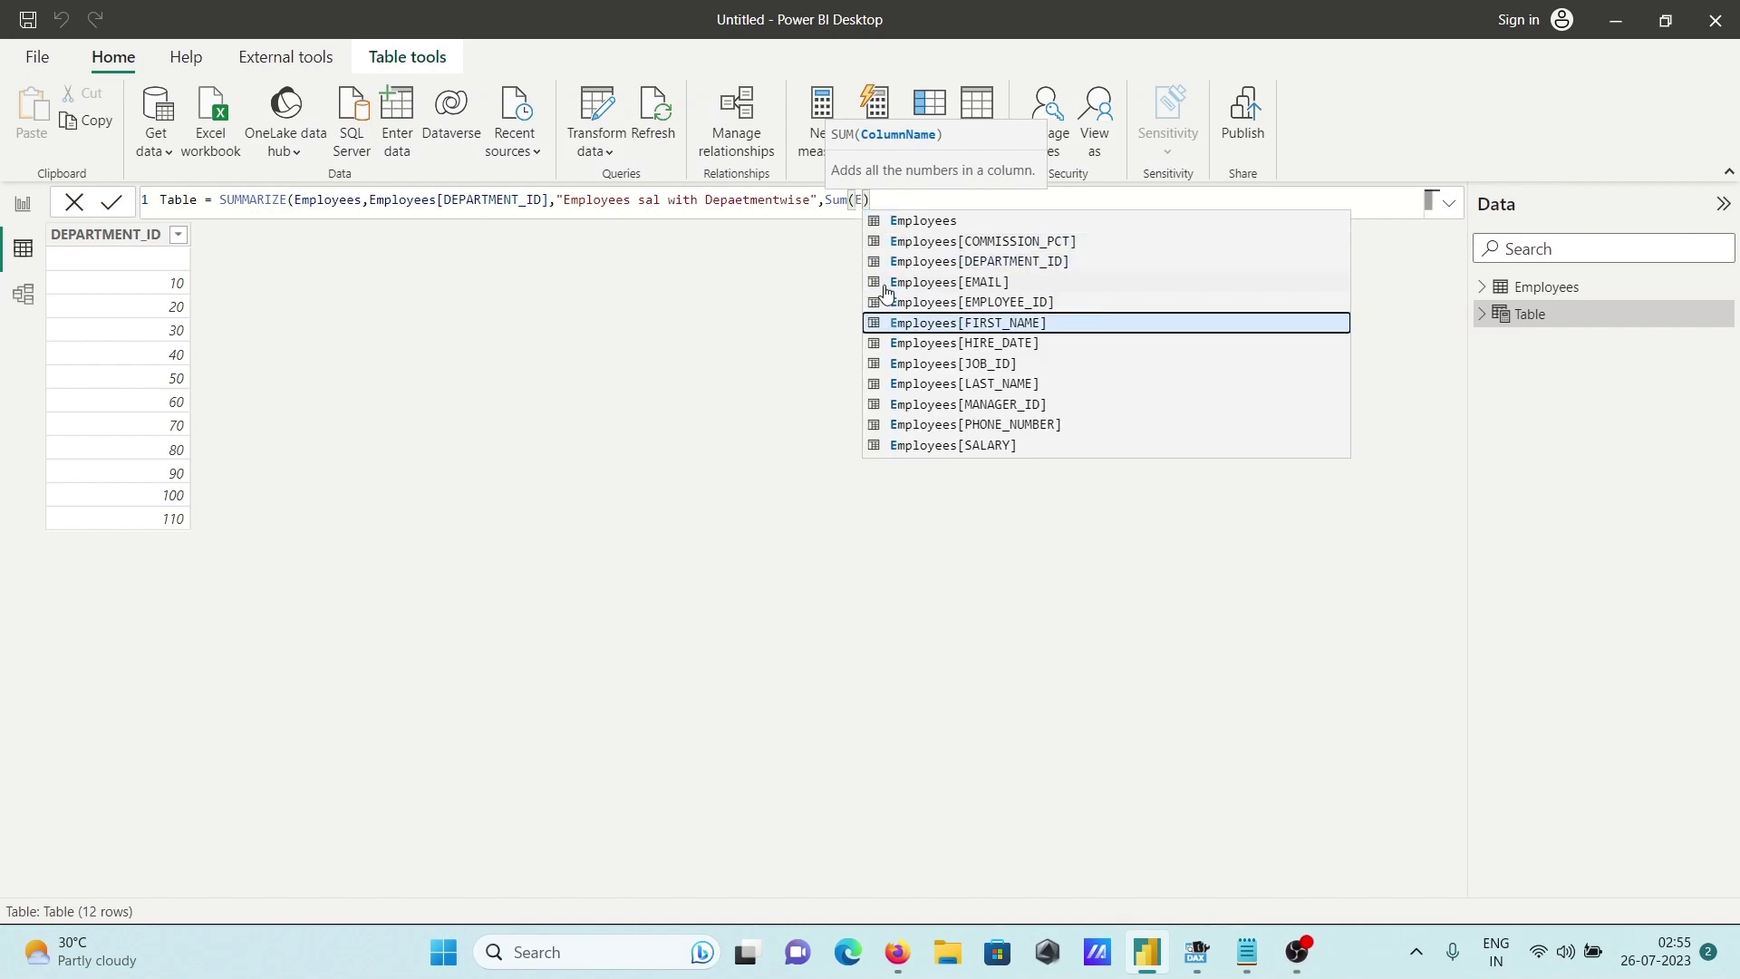
key("Tab")
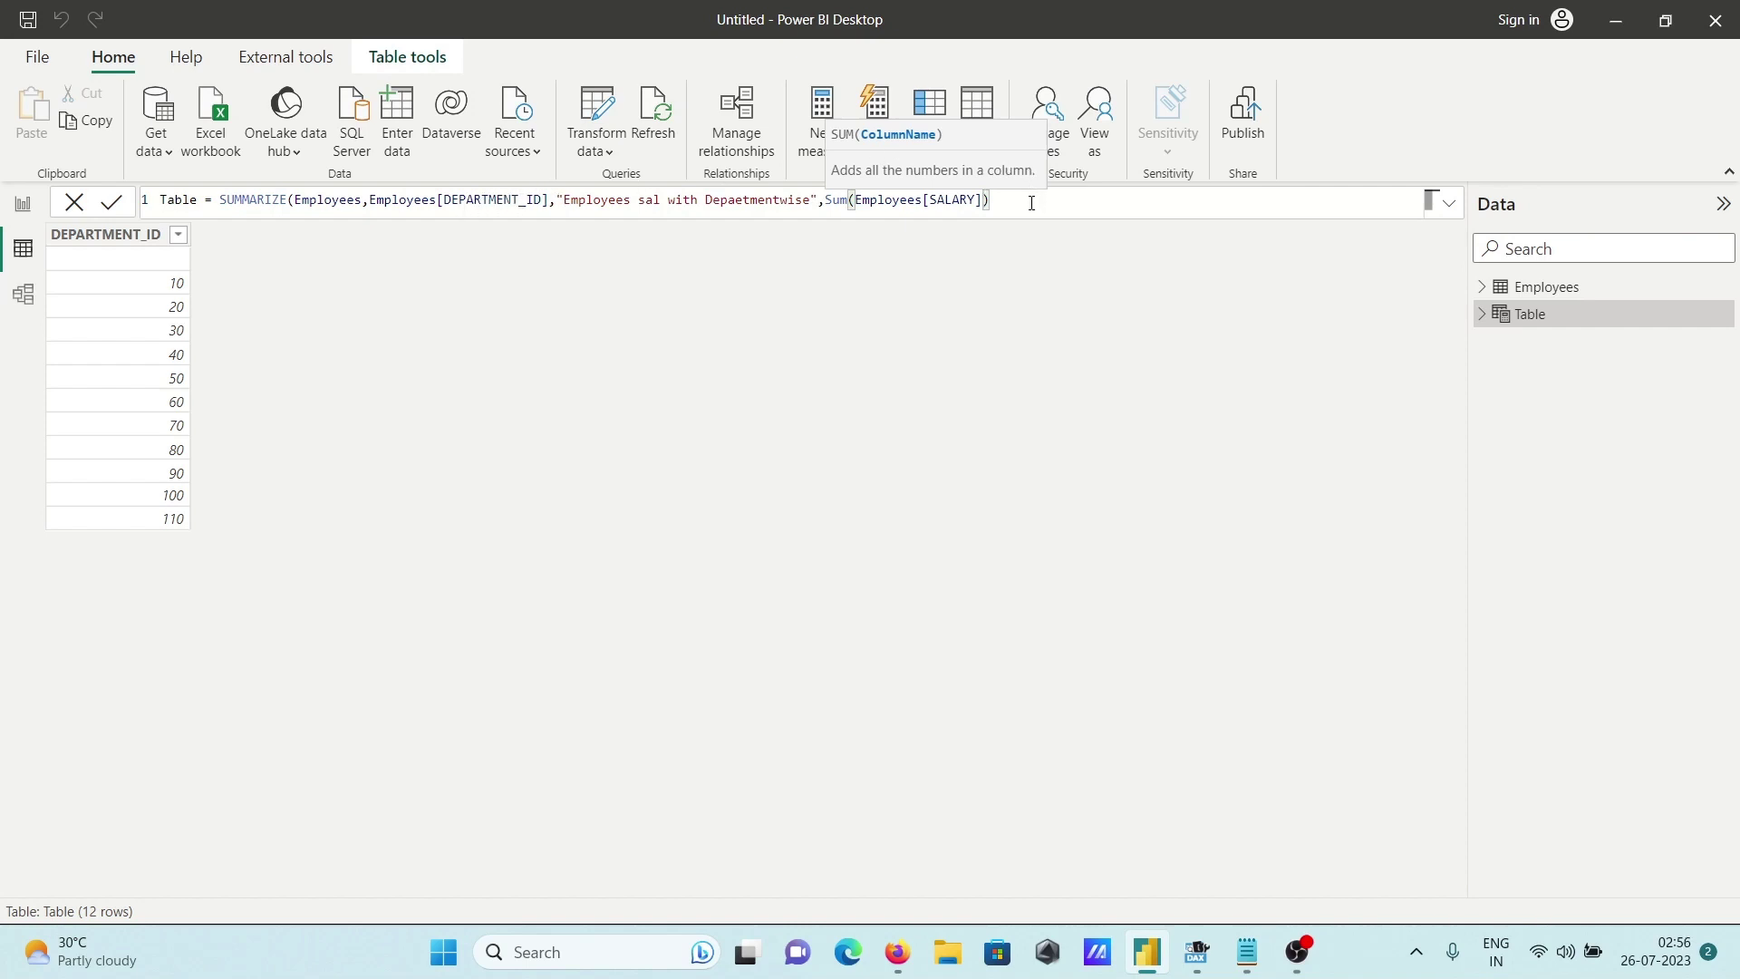
type(")")
key("Return")
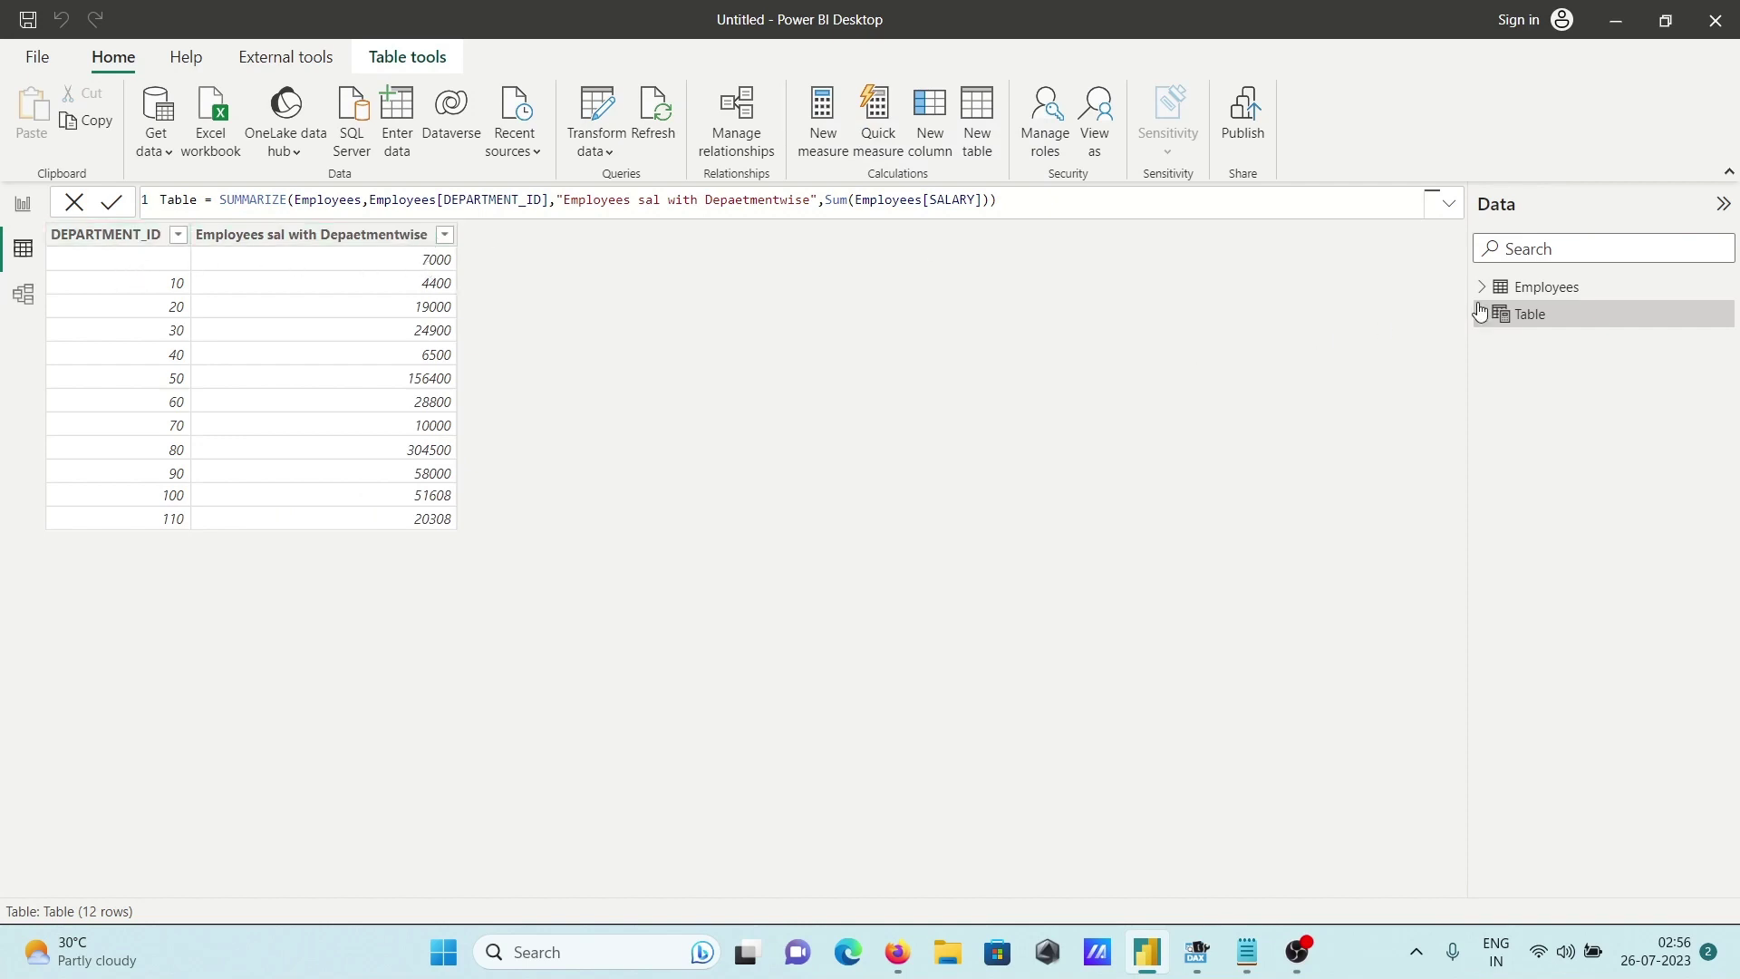
Sort the Employees table ascending by DEPARTMENT_ID and compare its salaries with the summary table's department totals
left_click(1530, 294)
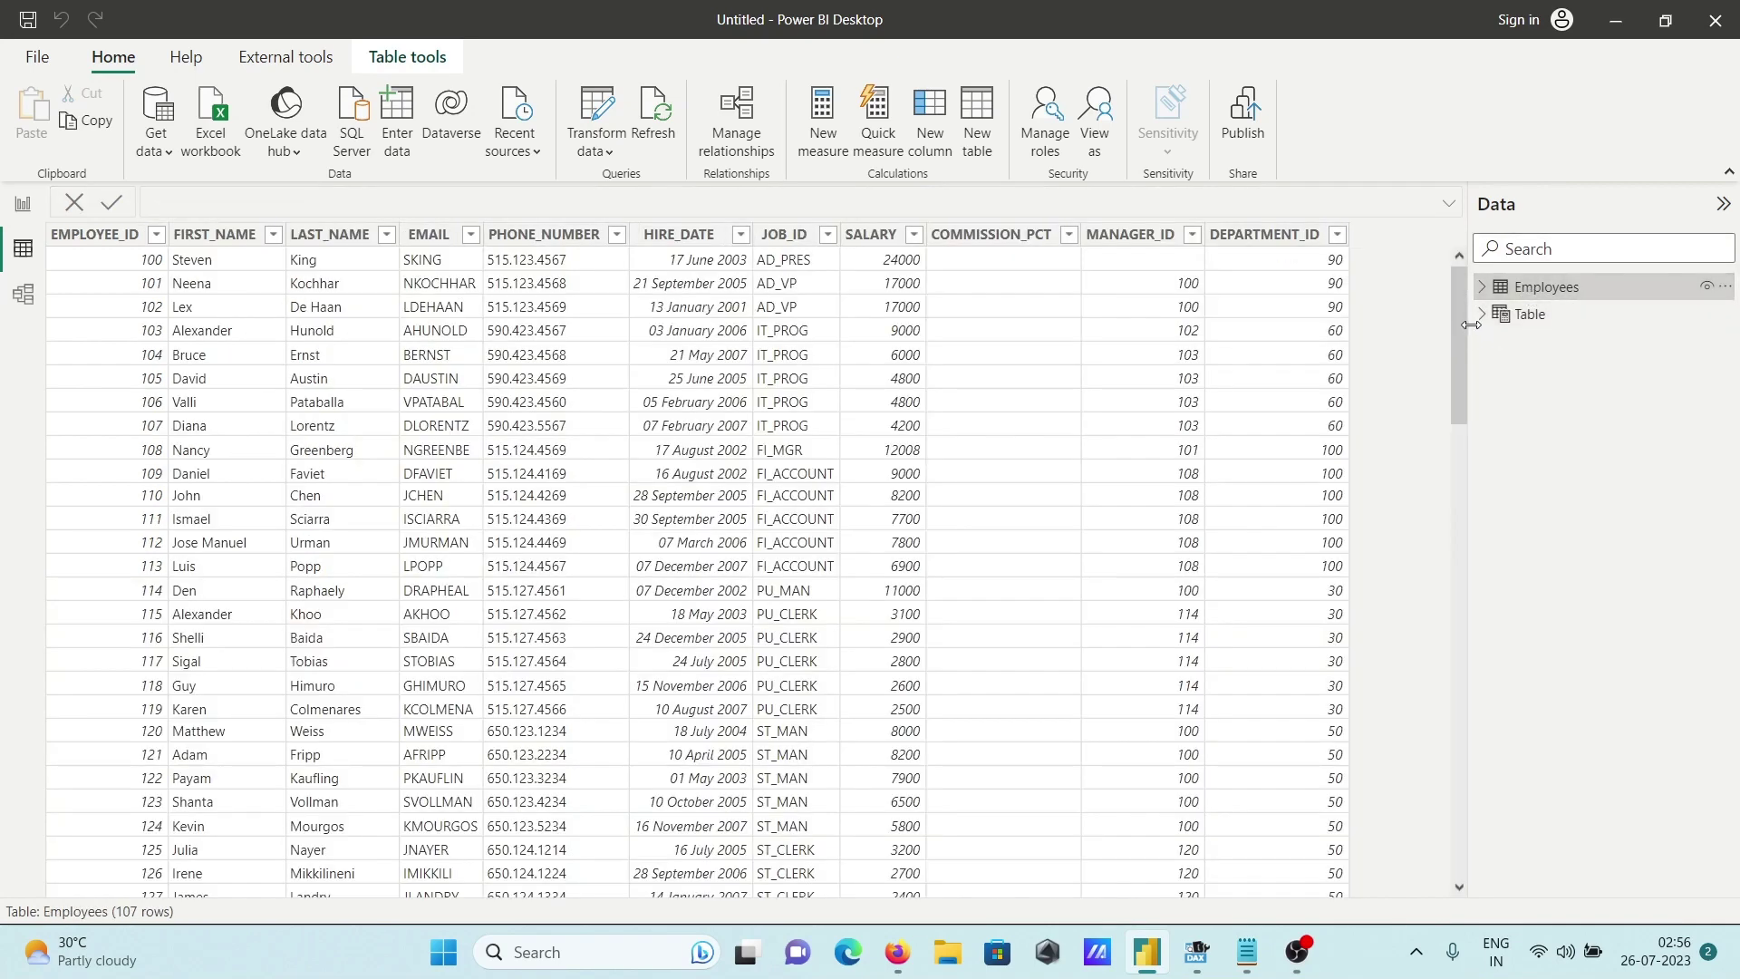
left_click_drag(1457, 313, 1461, 770)
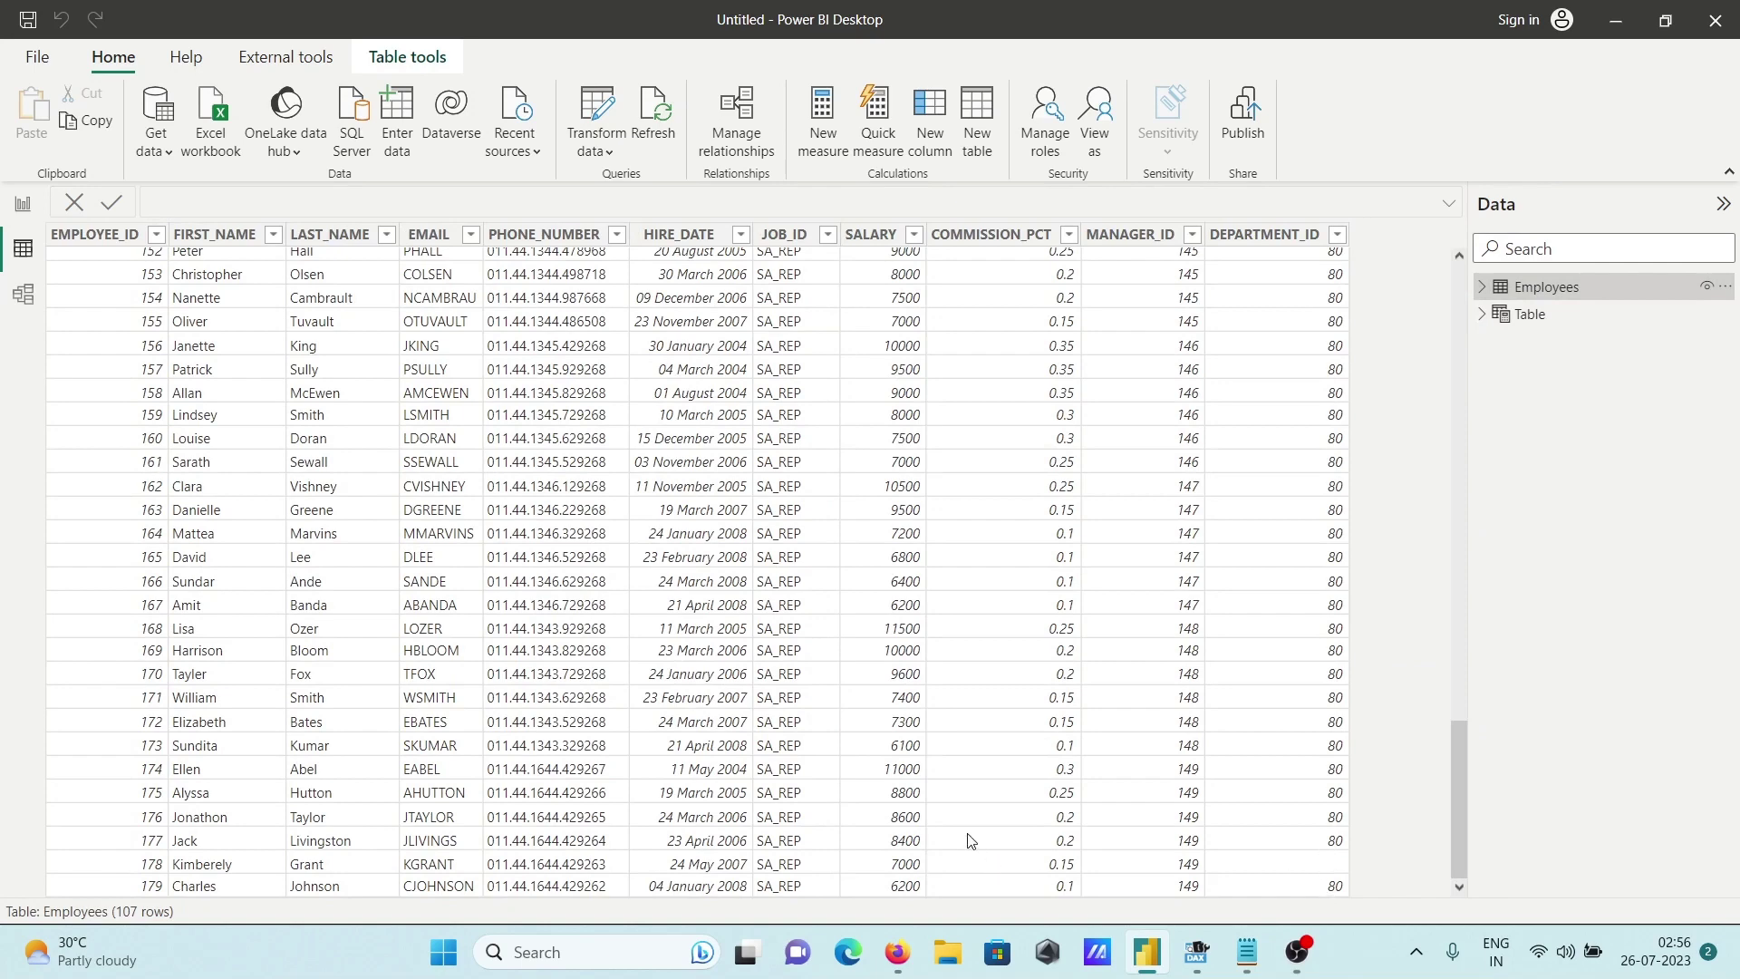
left_click_drag(1466, 736, 1334, 238)
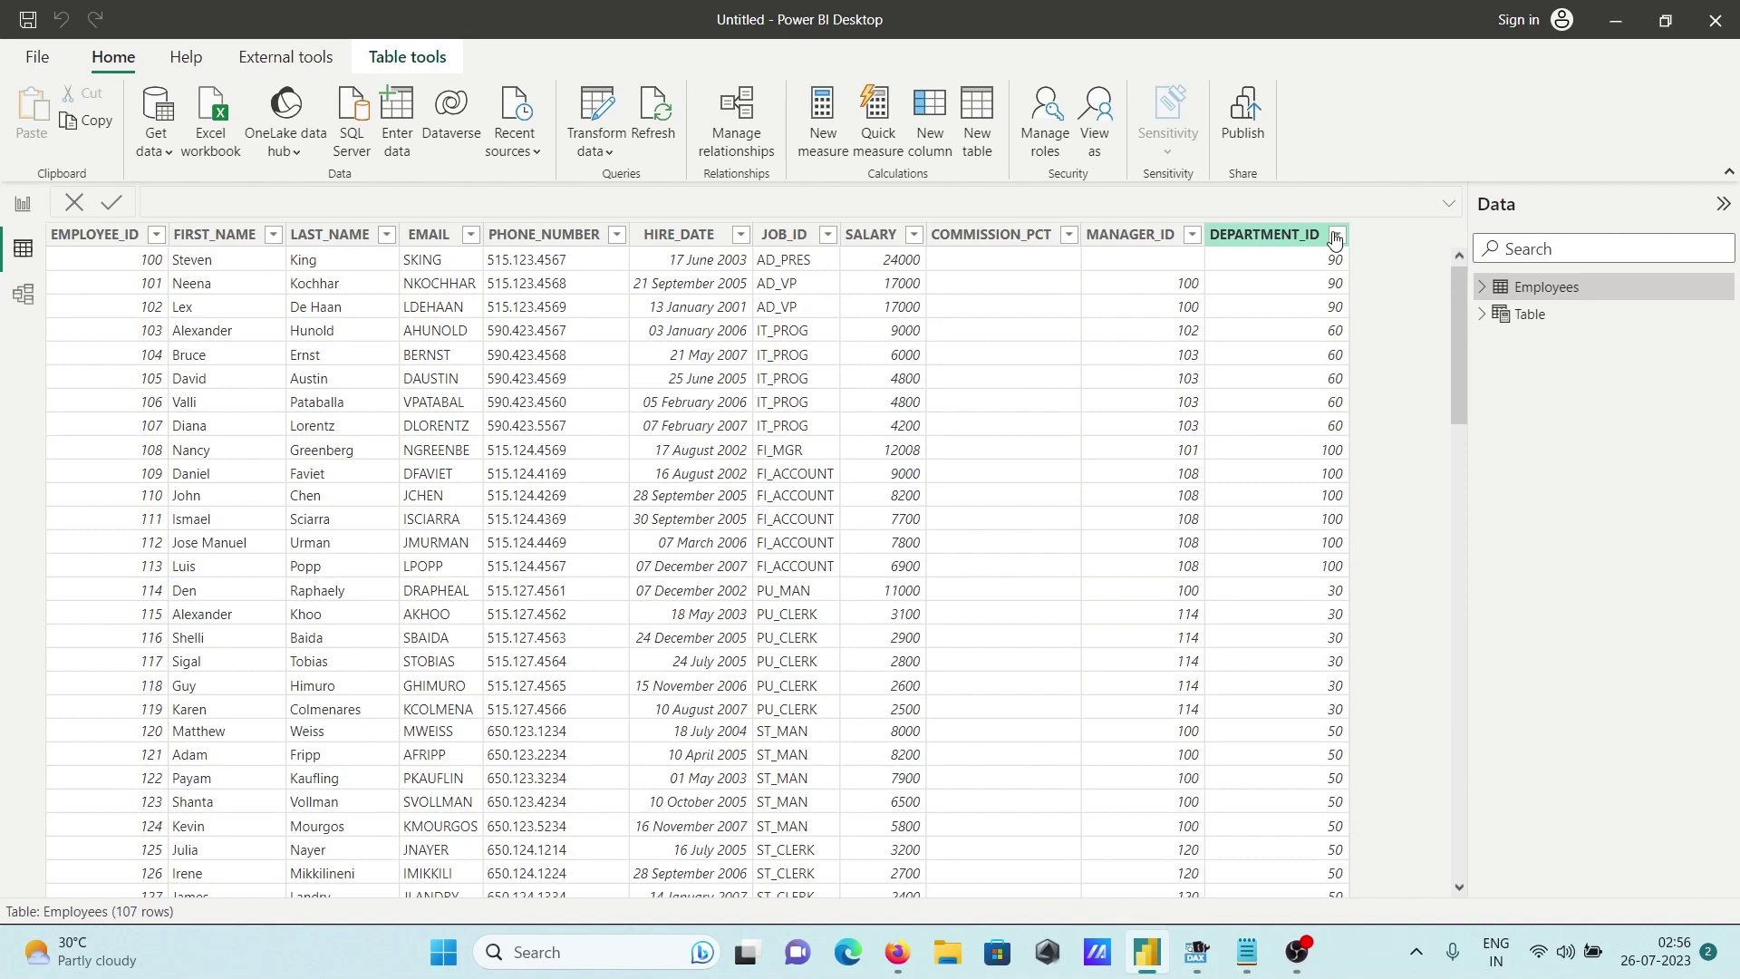
left_click(1336, 237)
left_click(1385, 261)
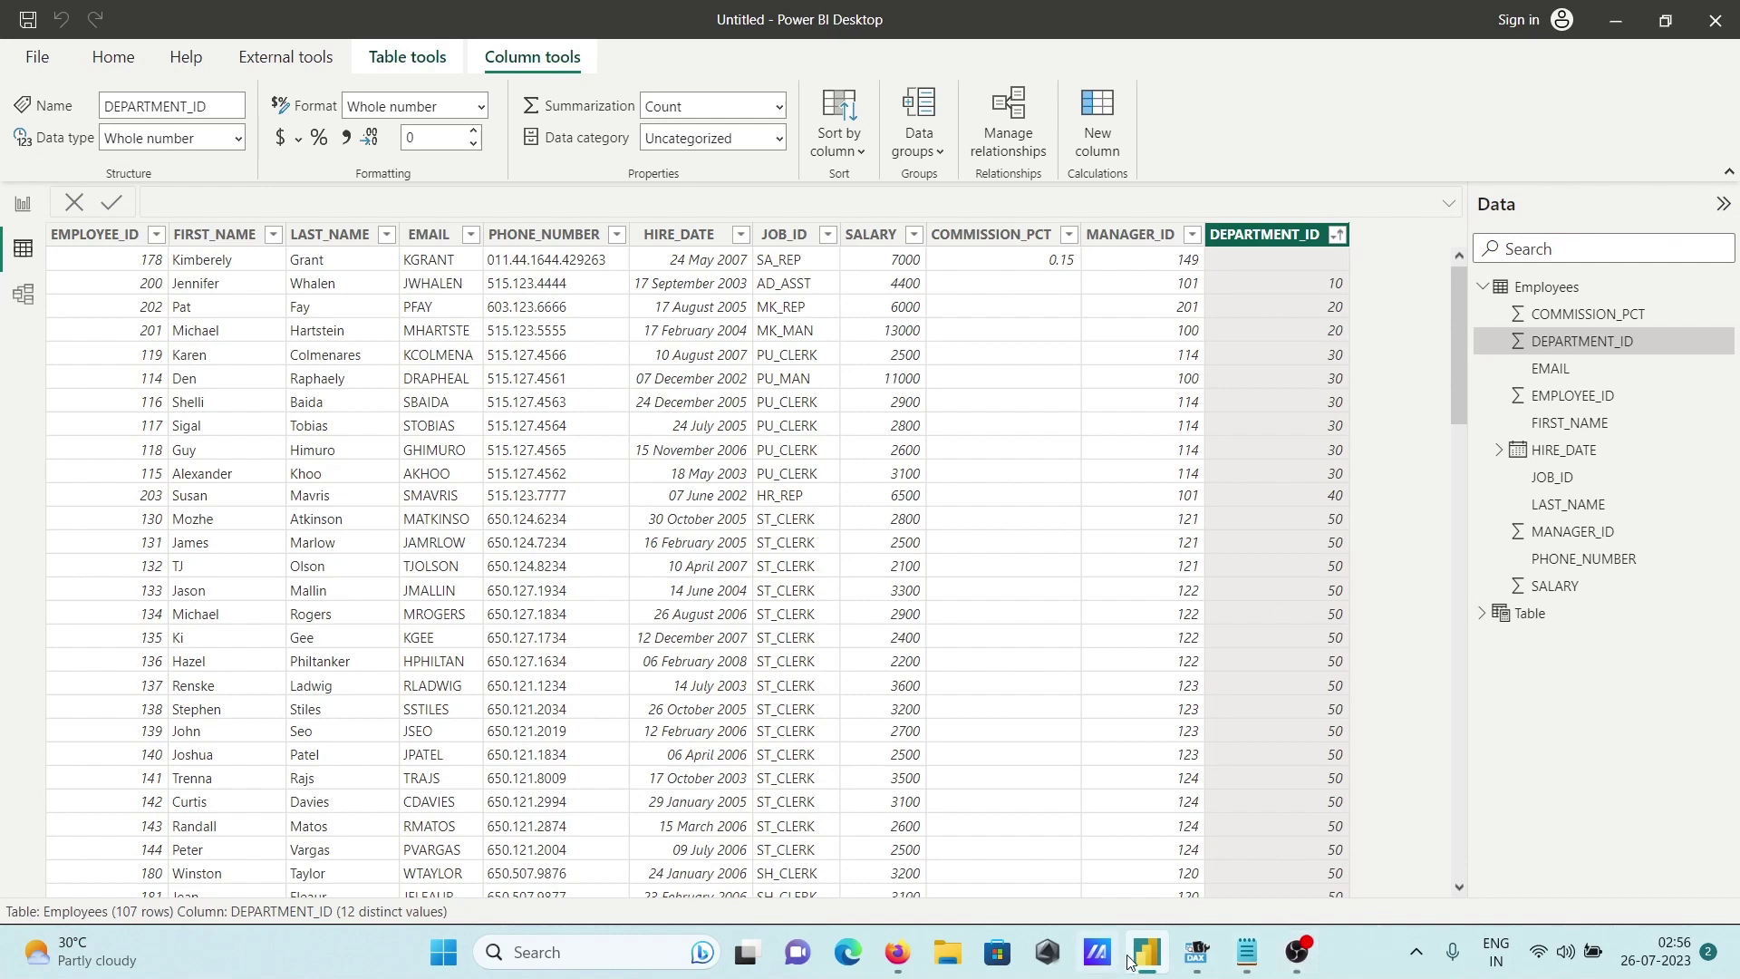
mouse_move(1141, 961)
left_click(1532, 615)
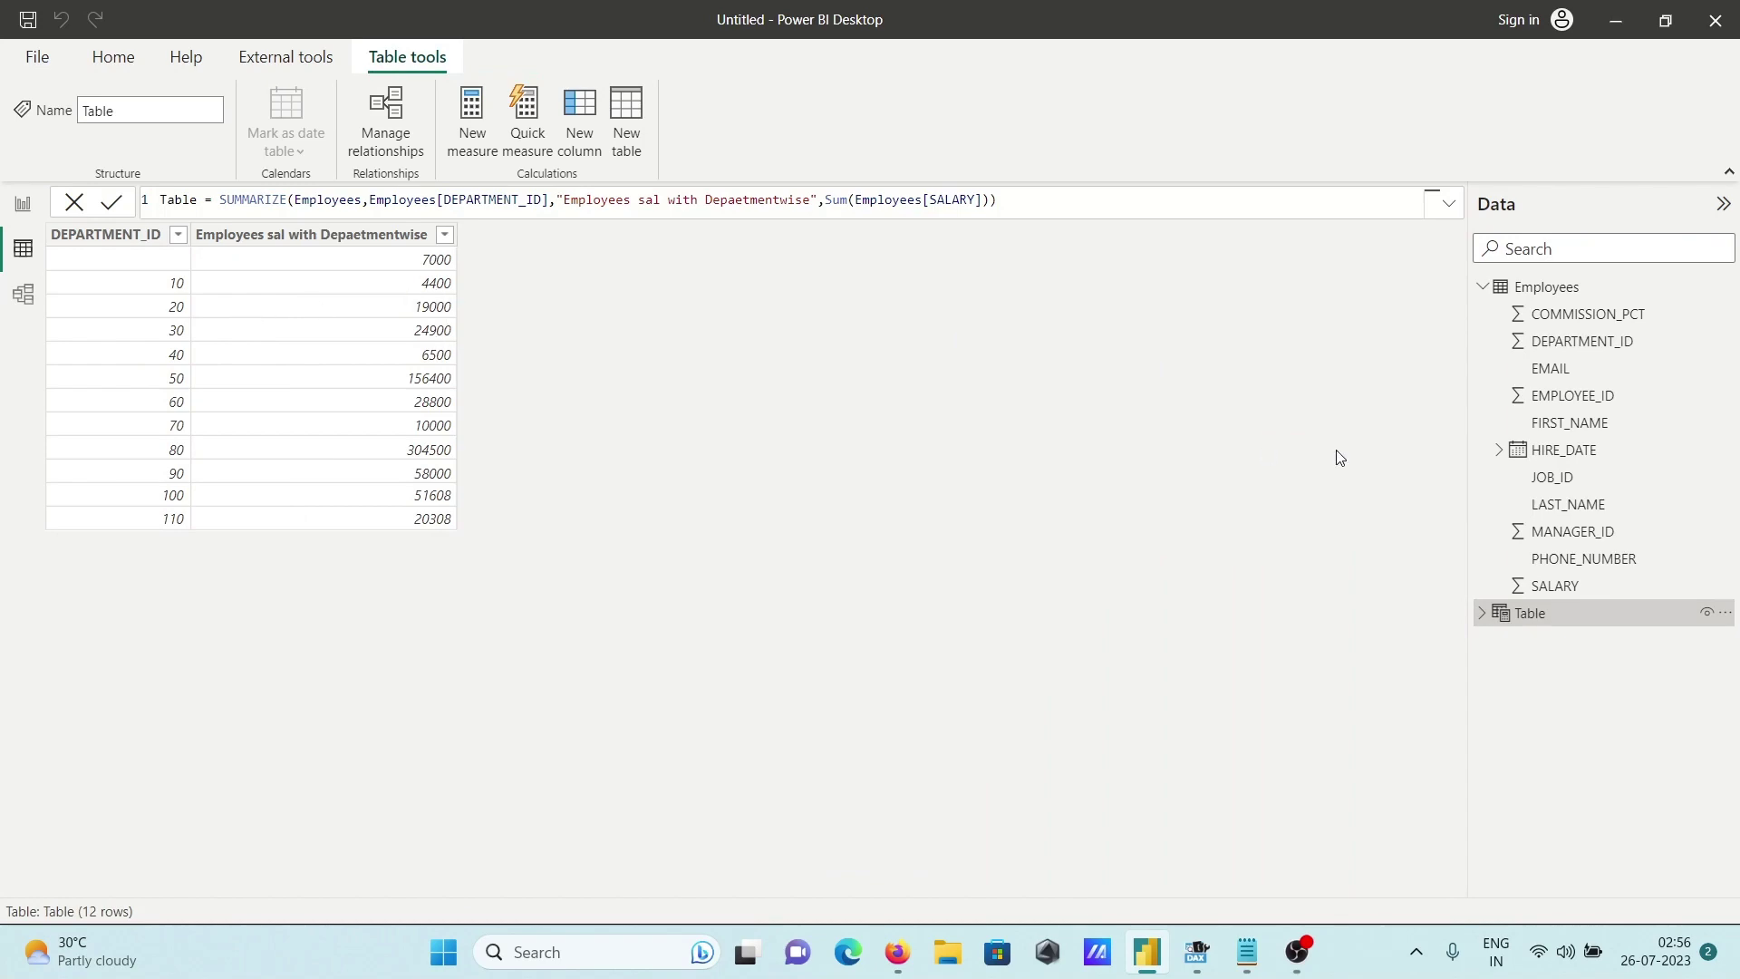
left_click(1532, 288)
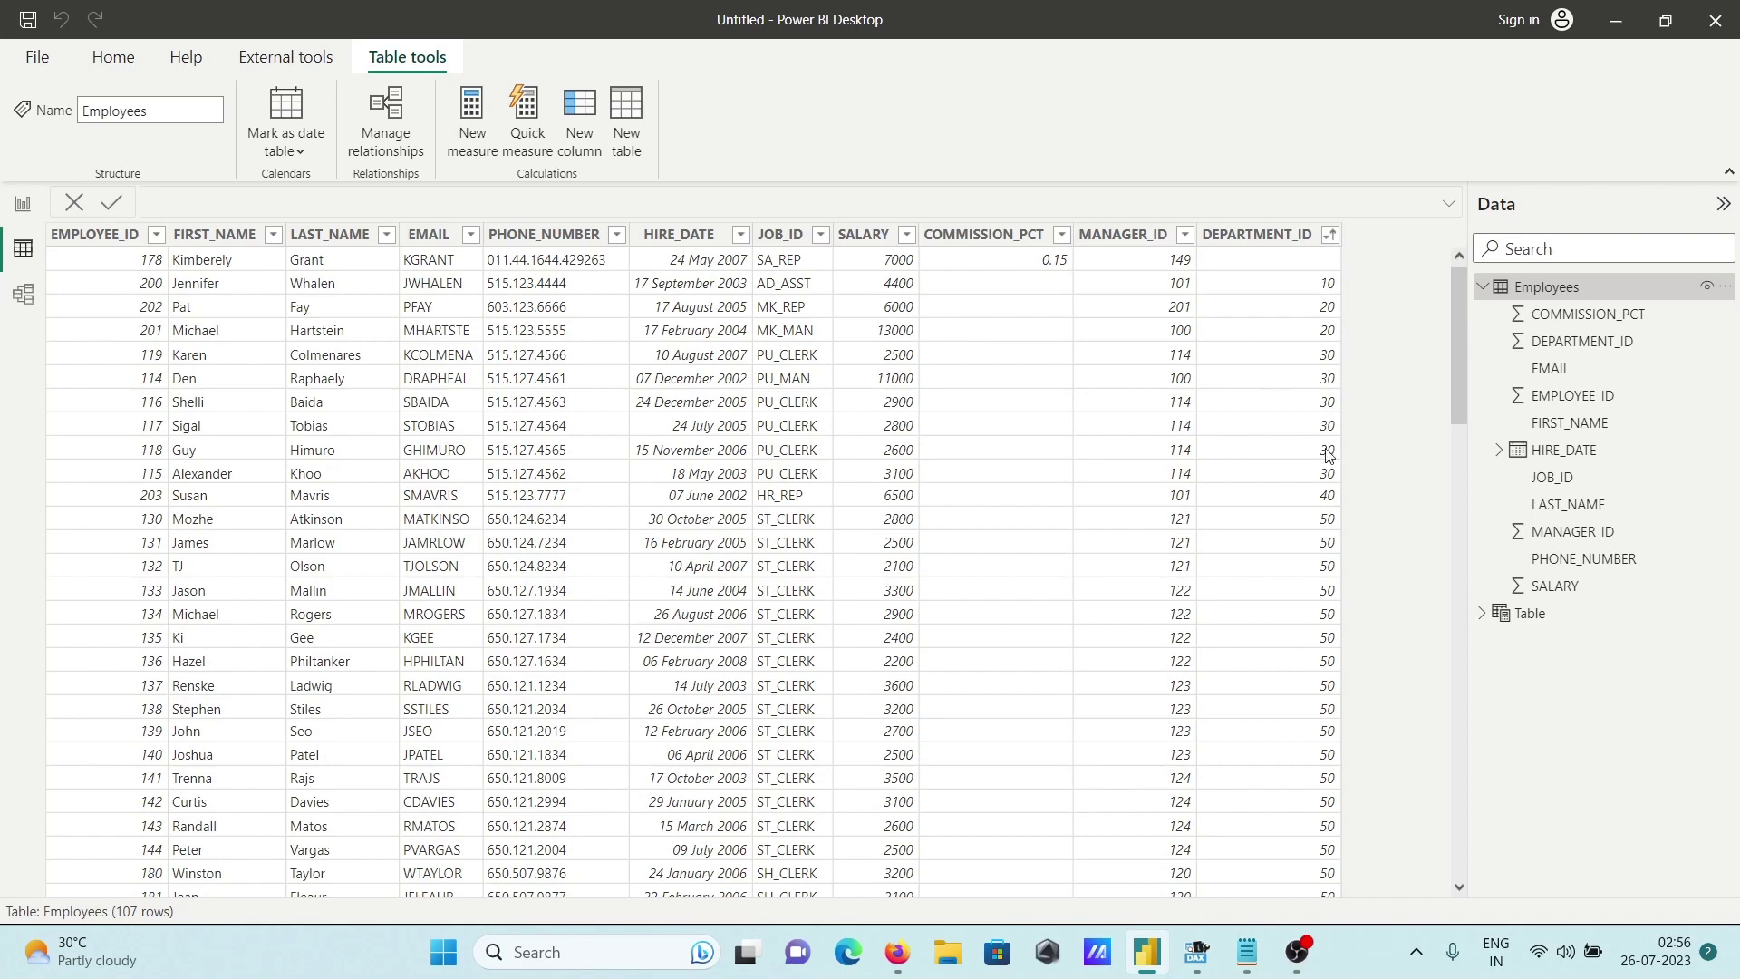
left_click(1532, 612)
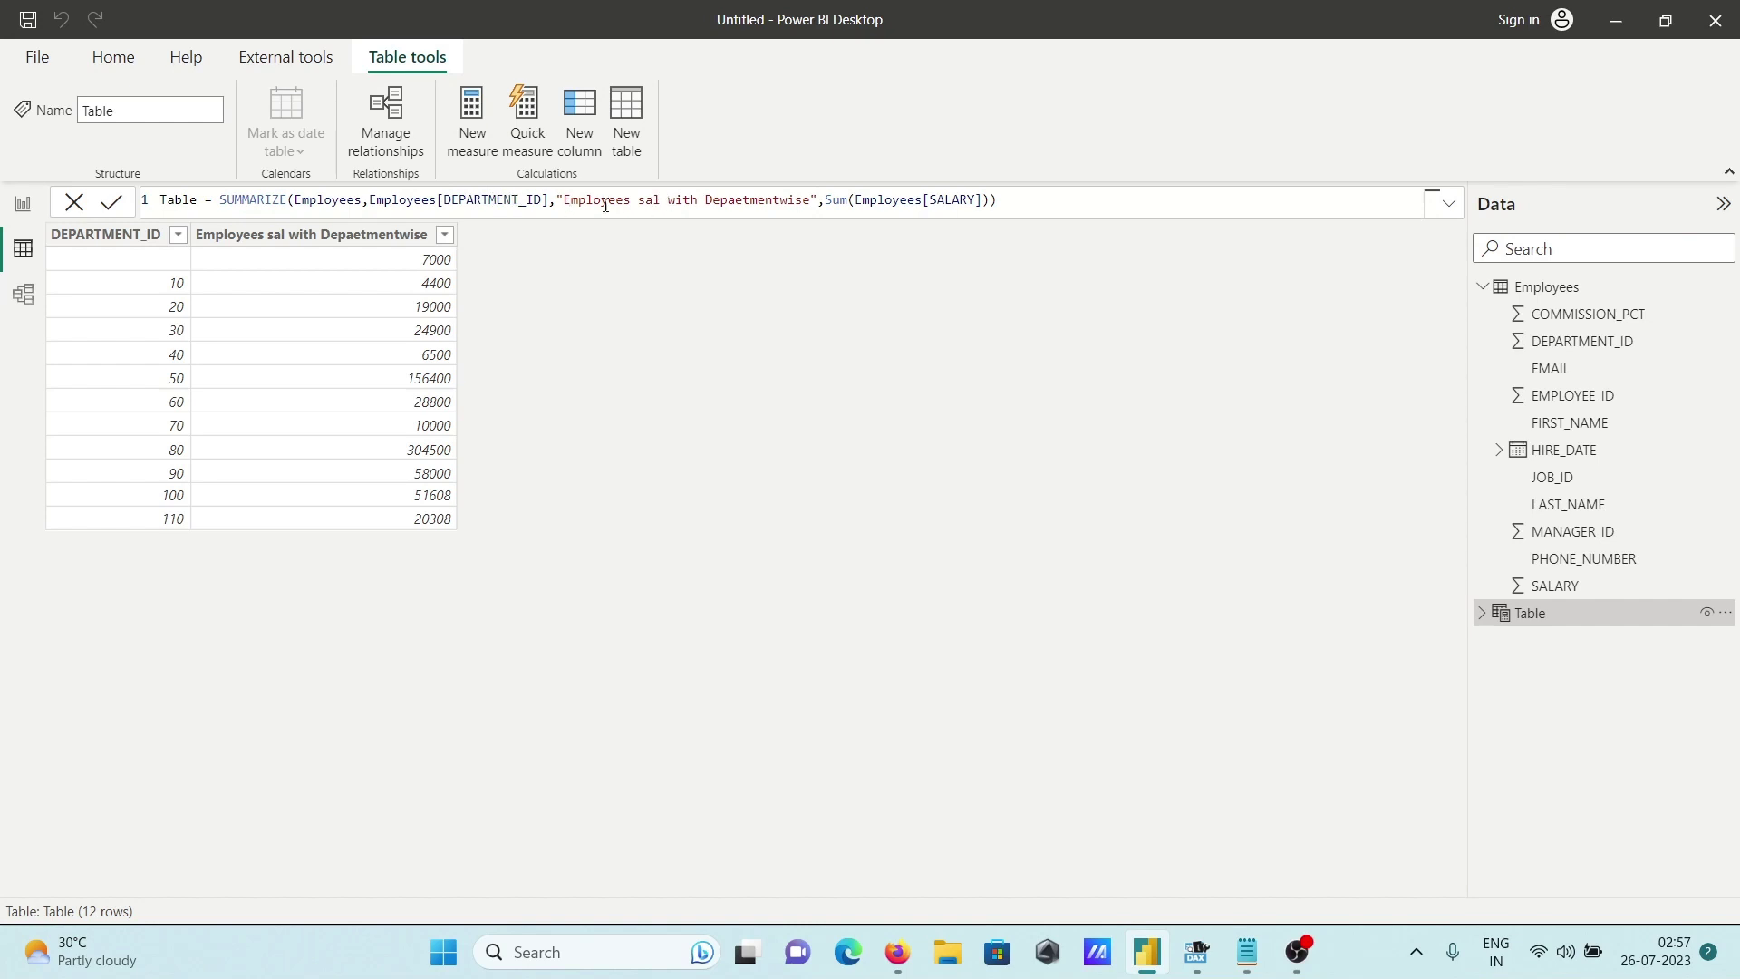
left_click_drag(557, 200, 812, 200)
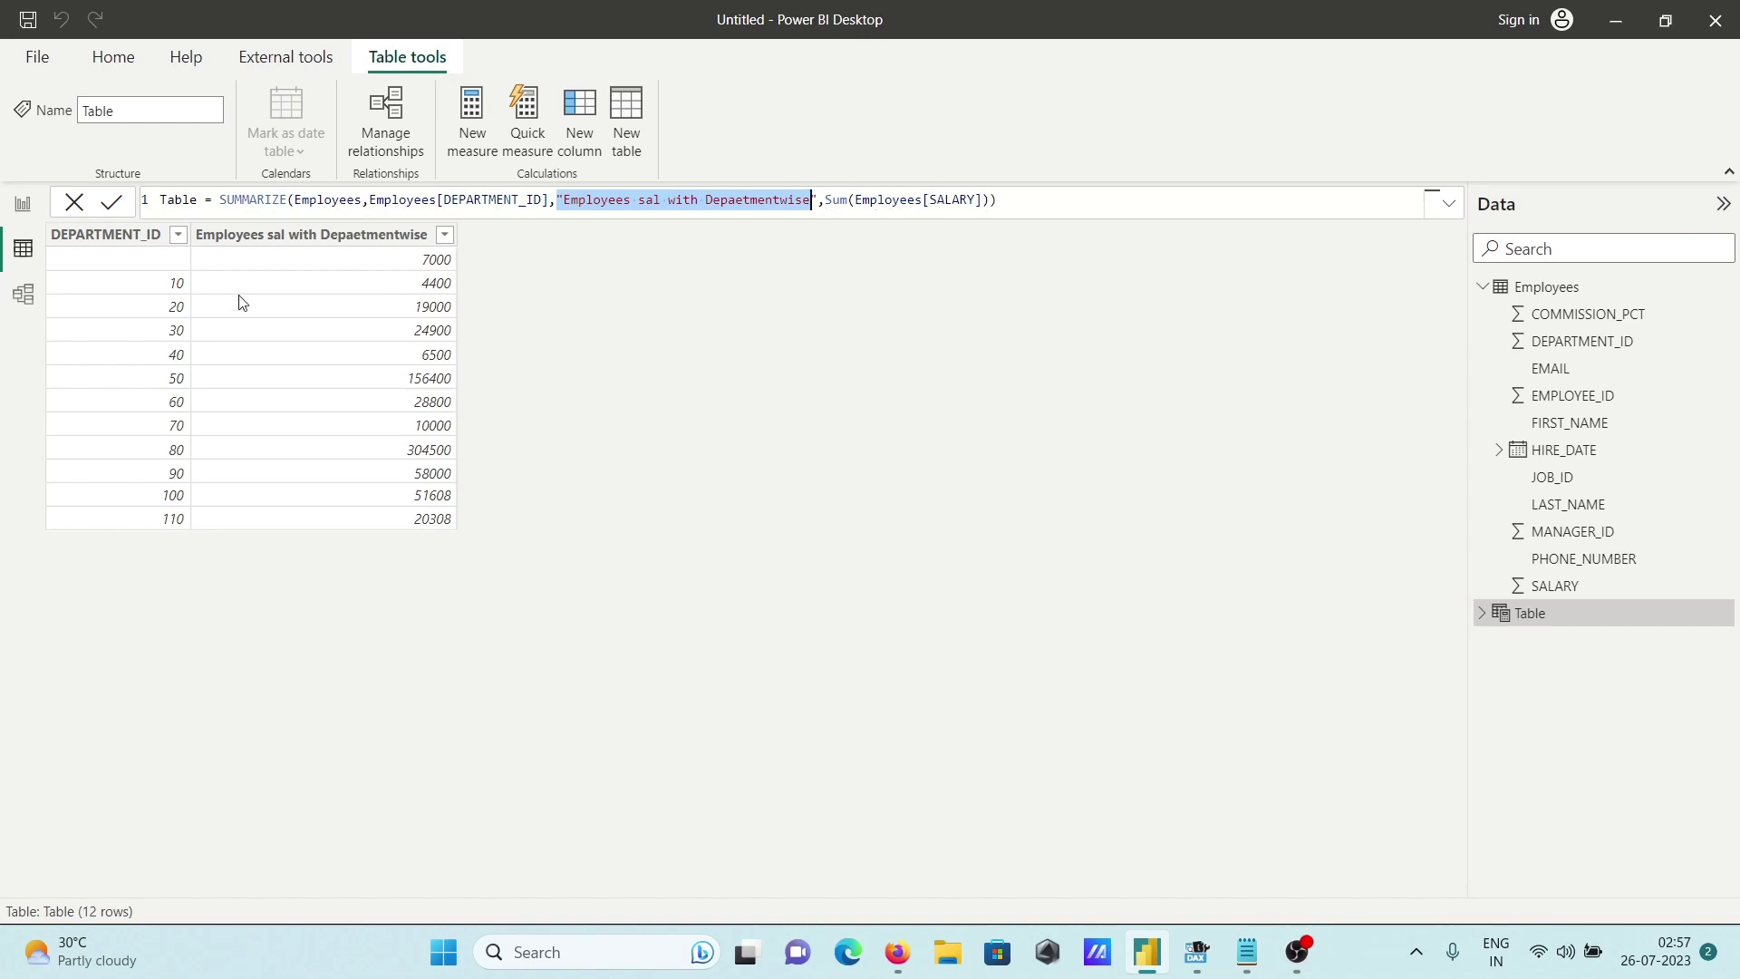
Replace Sum with MAX in the summary table's salary expression, commit it, and compare the result with the Employees table
left_click(849, 203)
key("BackSpace")
key("BackSpace")
key("BackSpace")
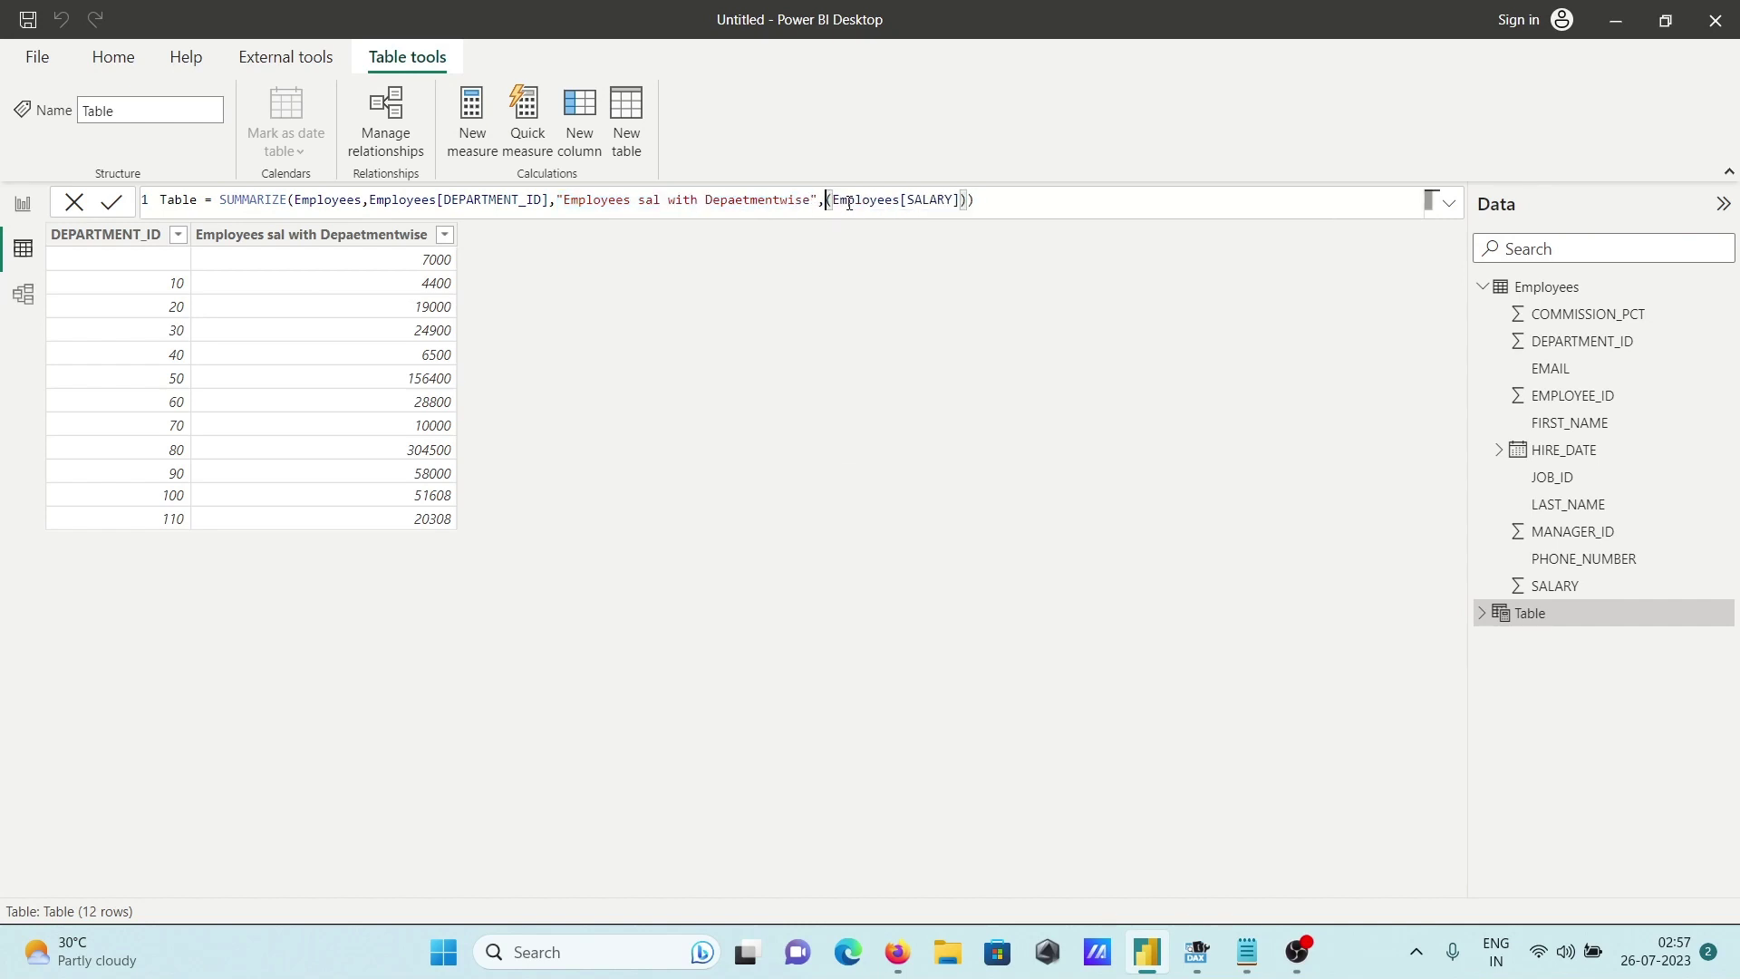
type("M")
key("Tab")
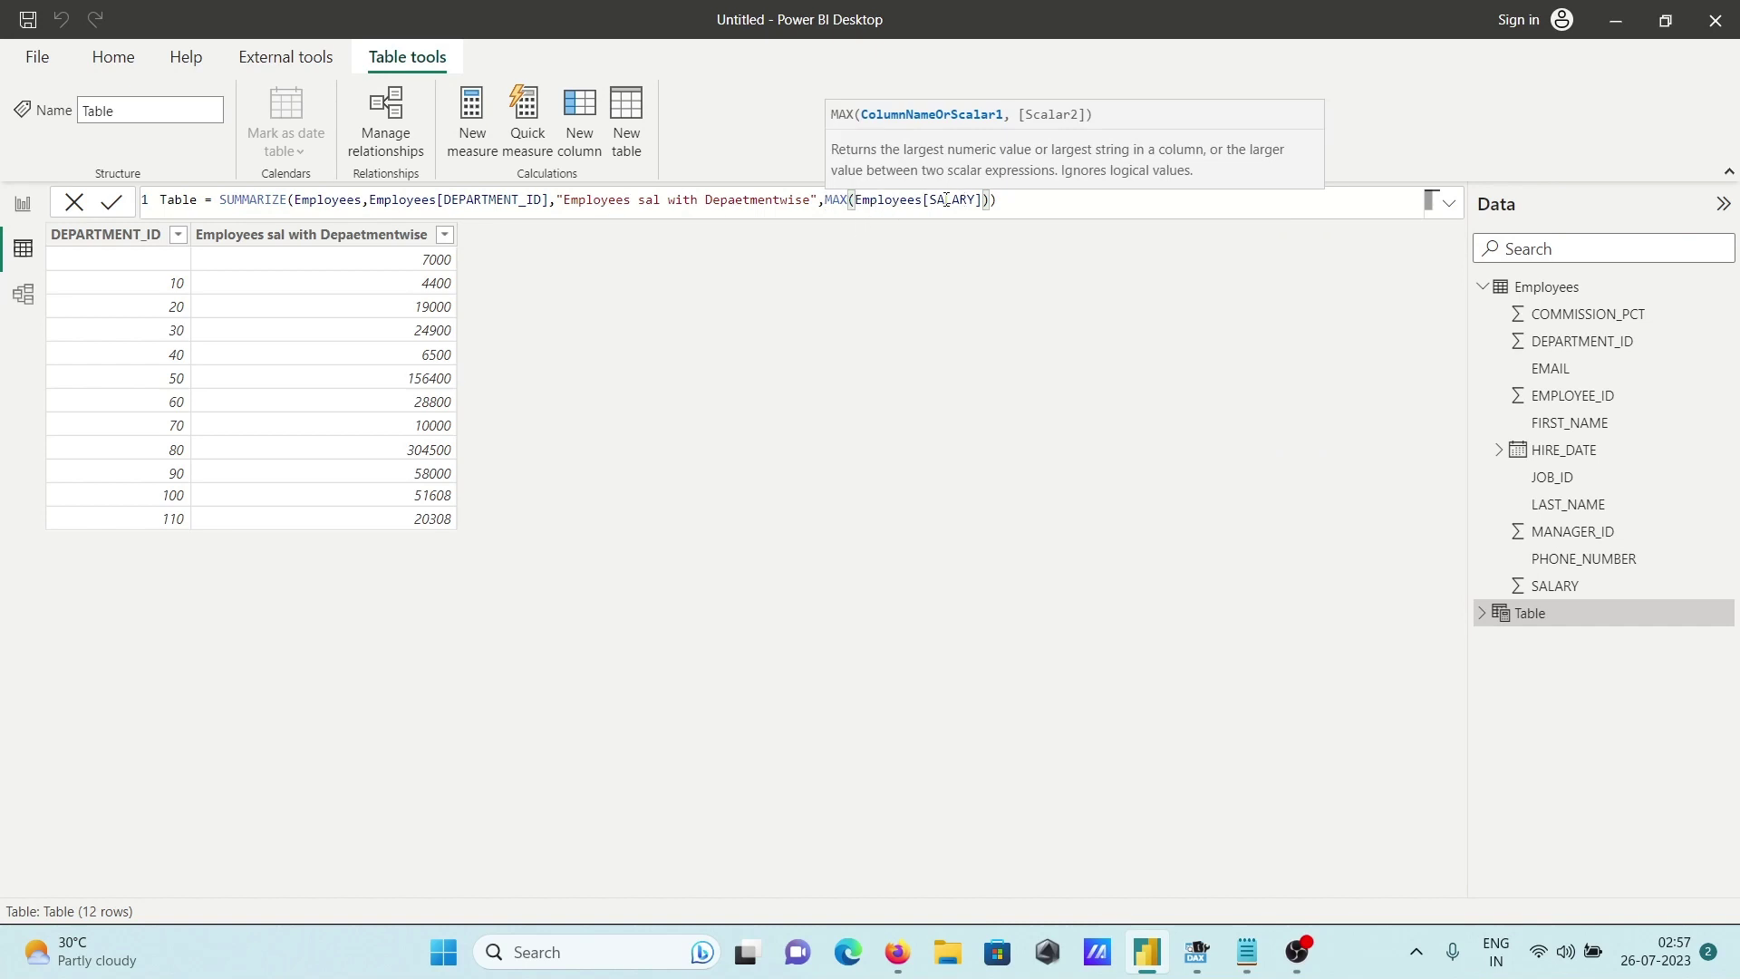
left_click(113, 202)
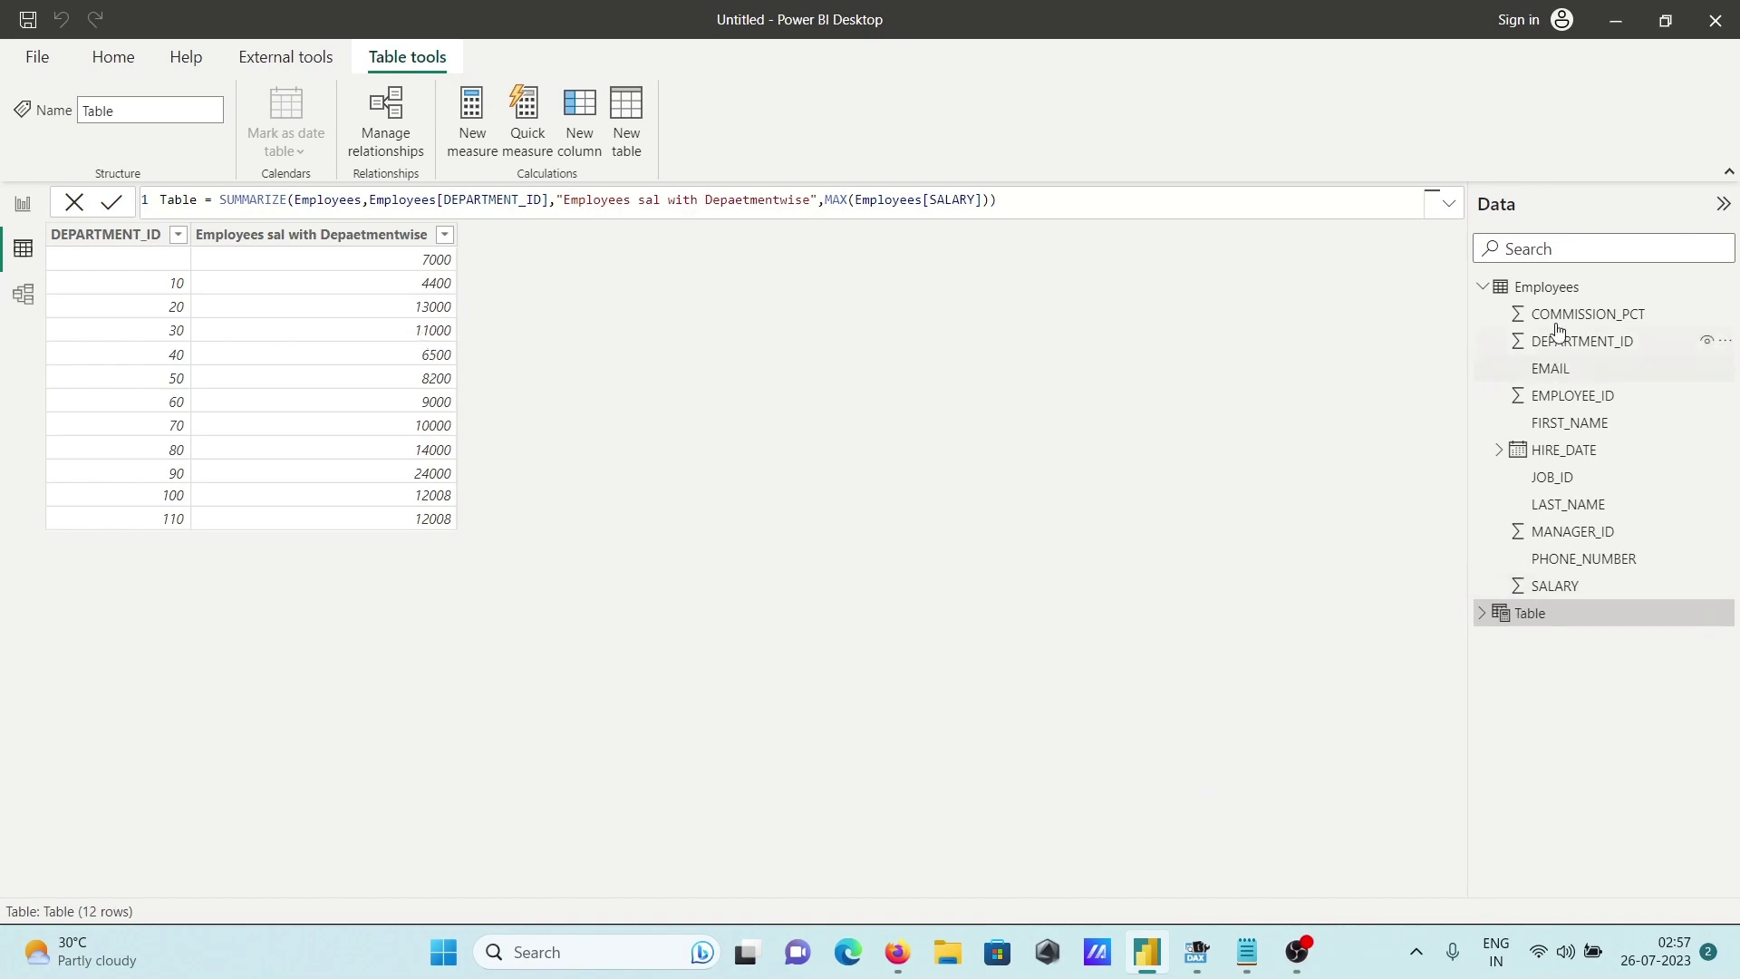
left_click(1547, 289)
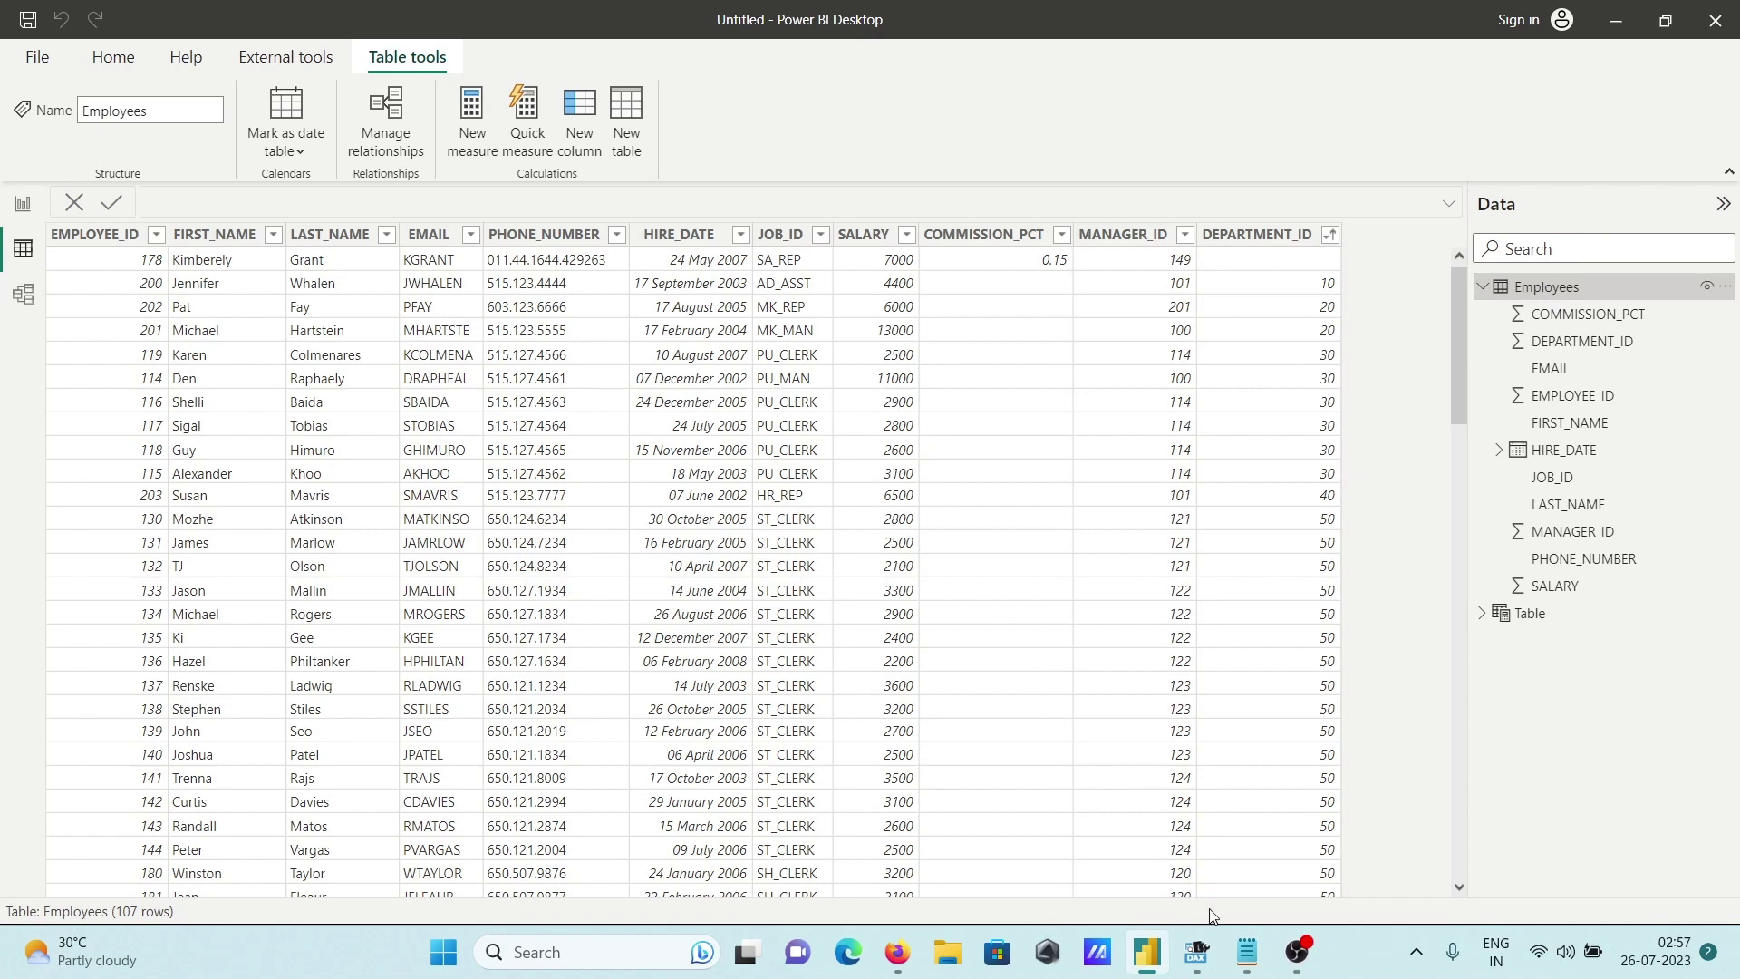
left_click(1542, 620)
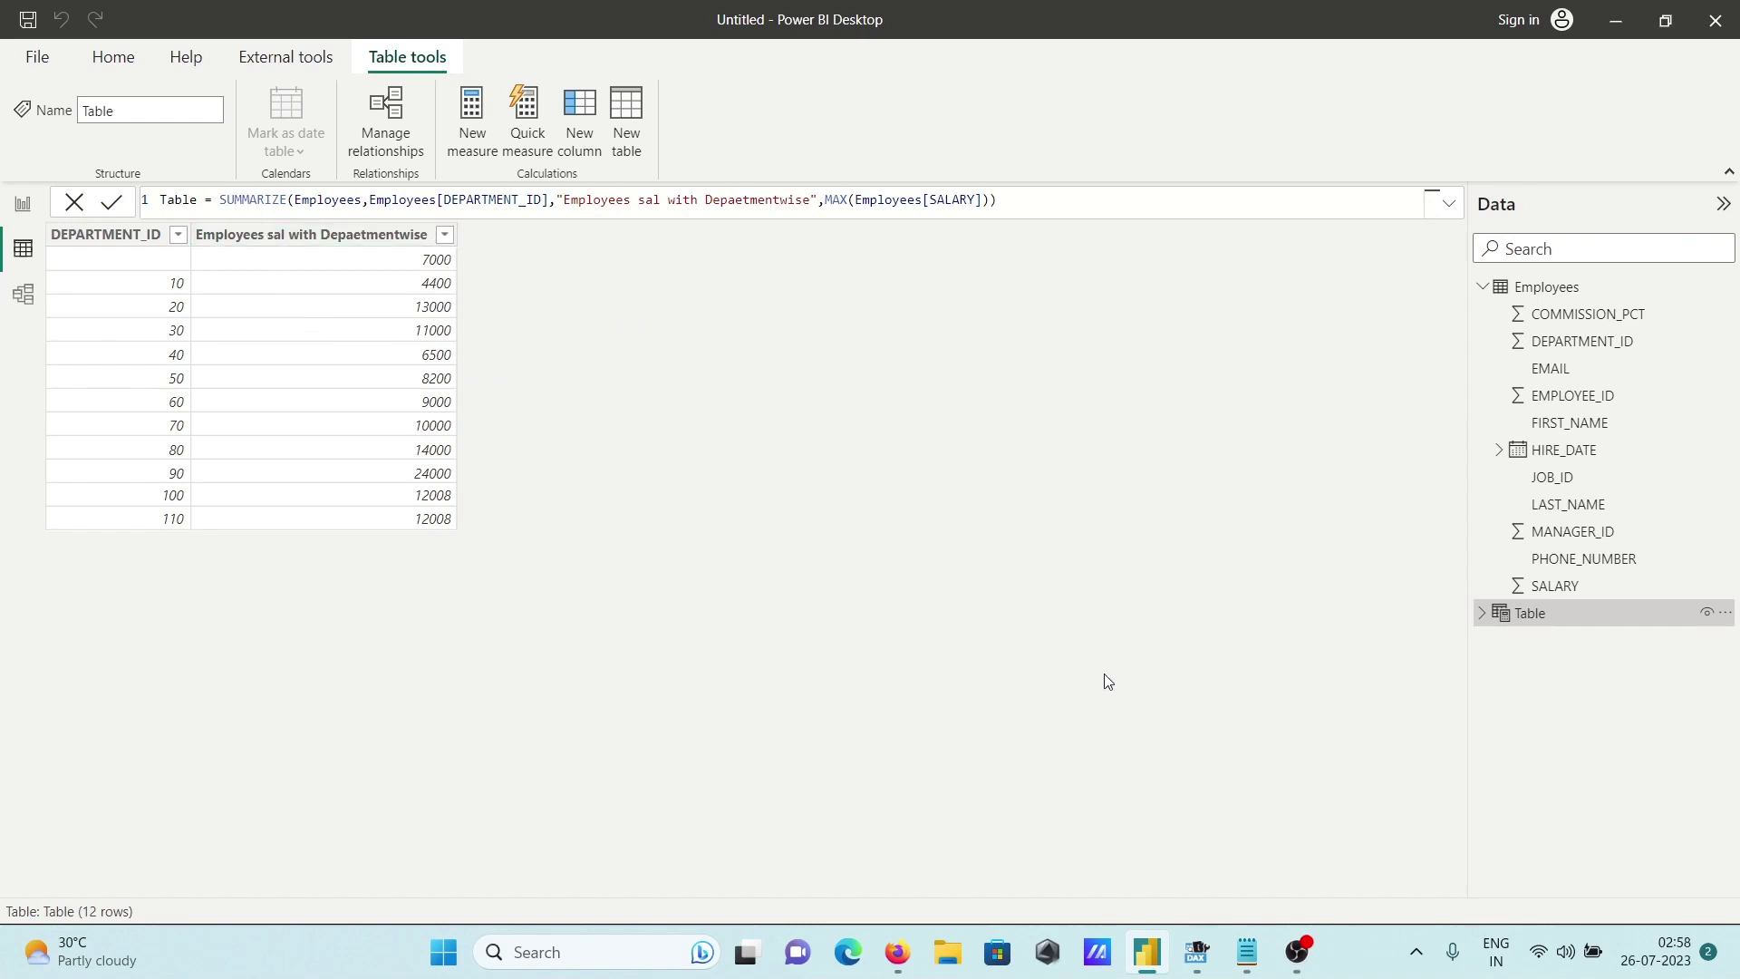
Switch to the Notepad notes and read the descriptions of Summarize and SUMMARIZECOLUMNS, returning to Power BI Desktop after reading
left_click(1248, 952)
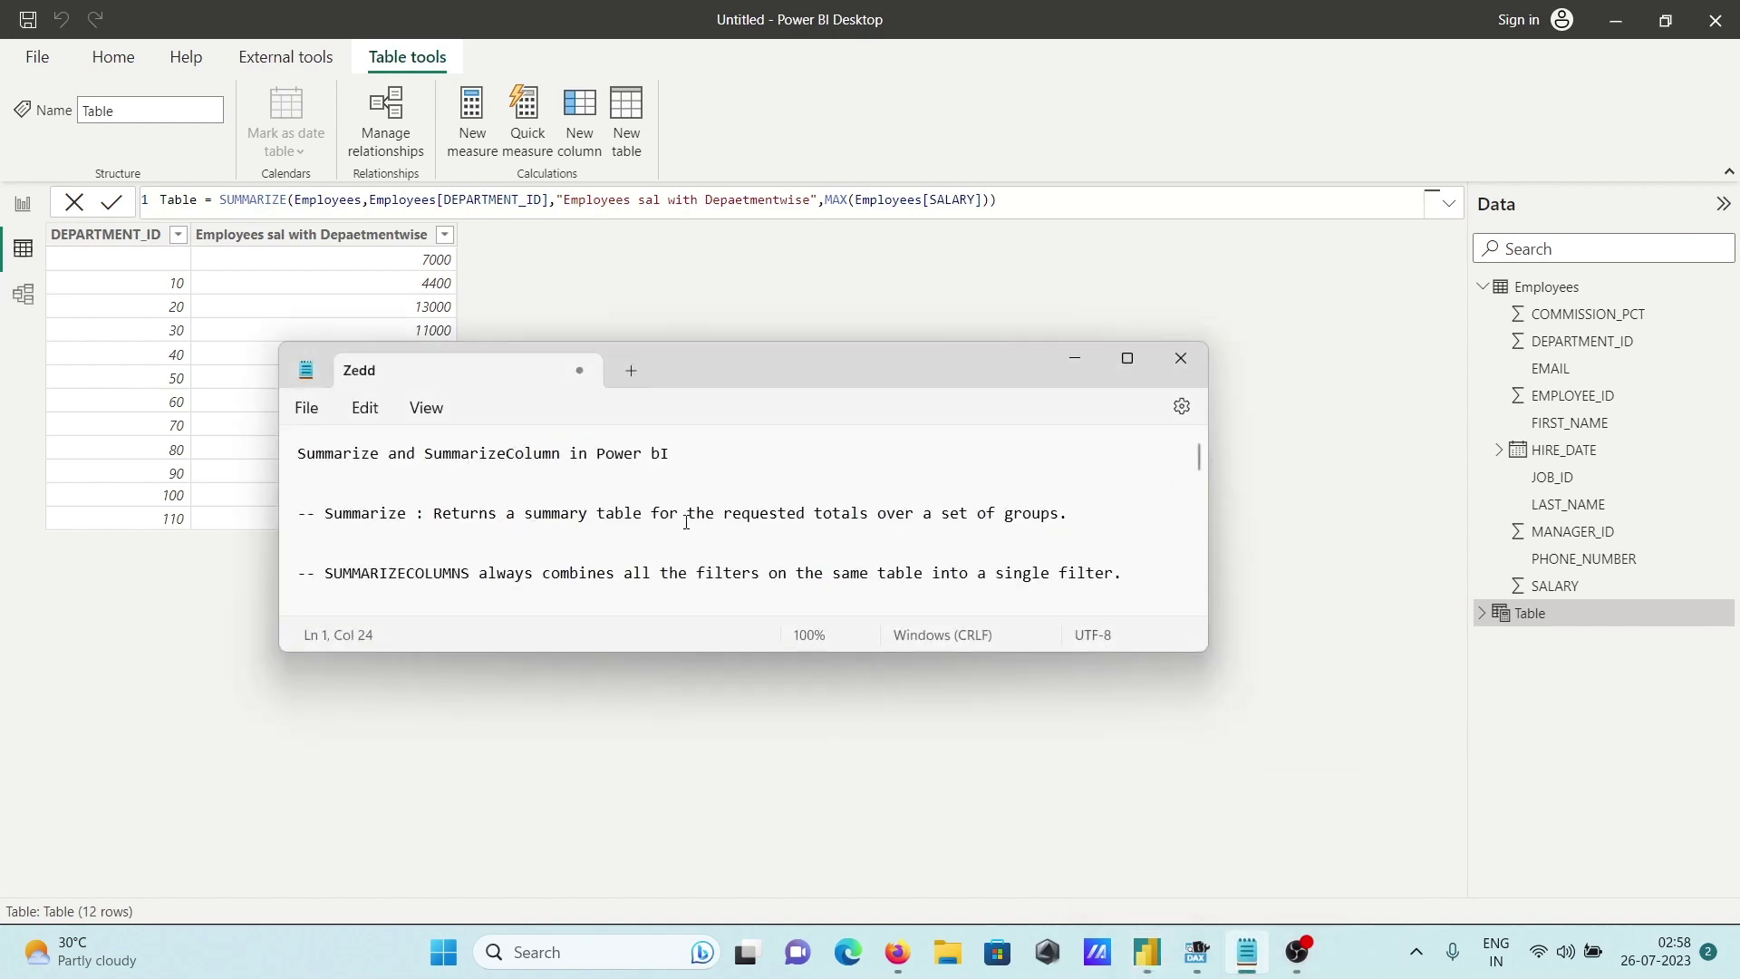
left_click(1070, 365)
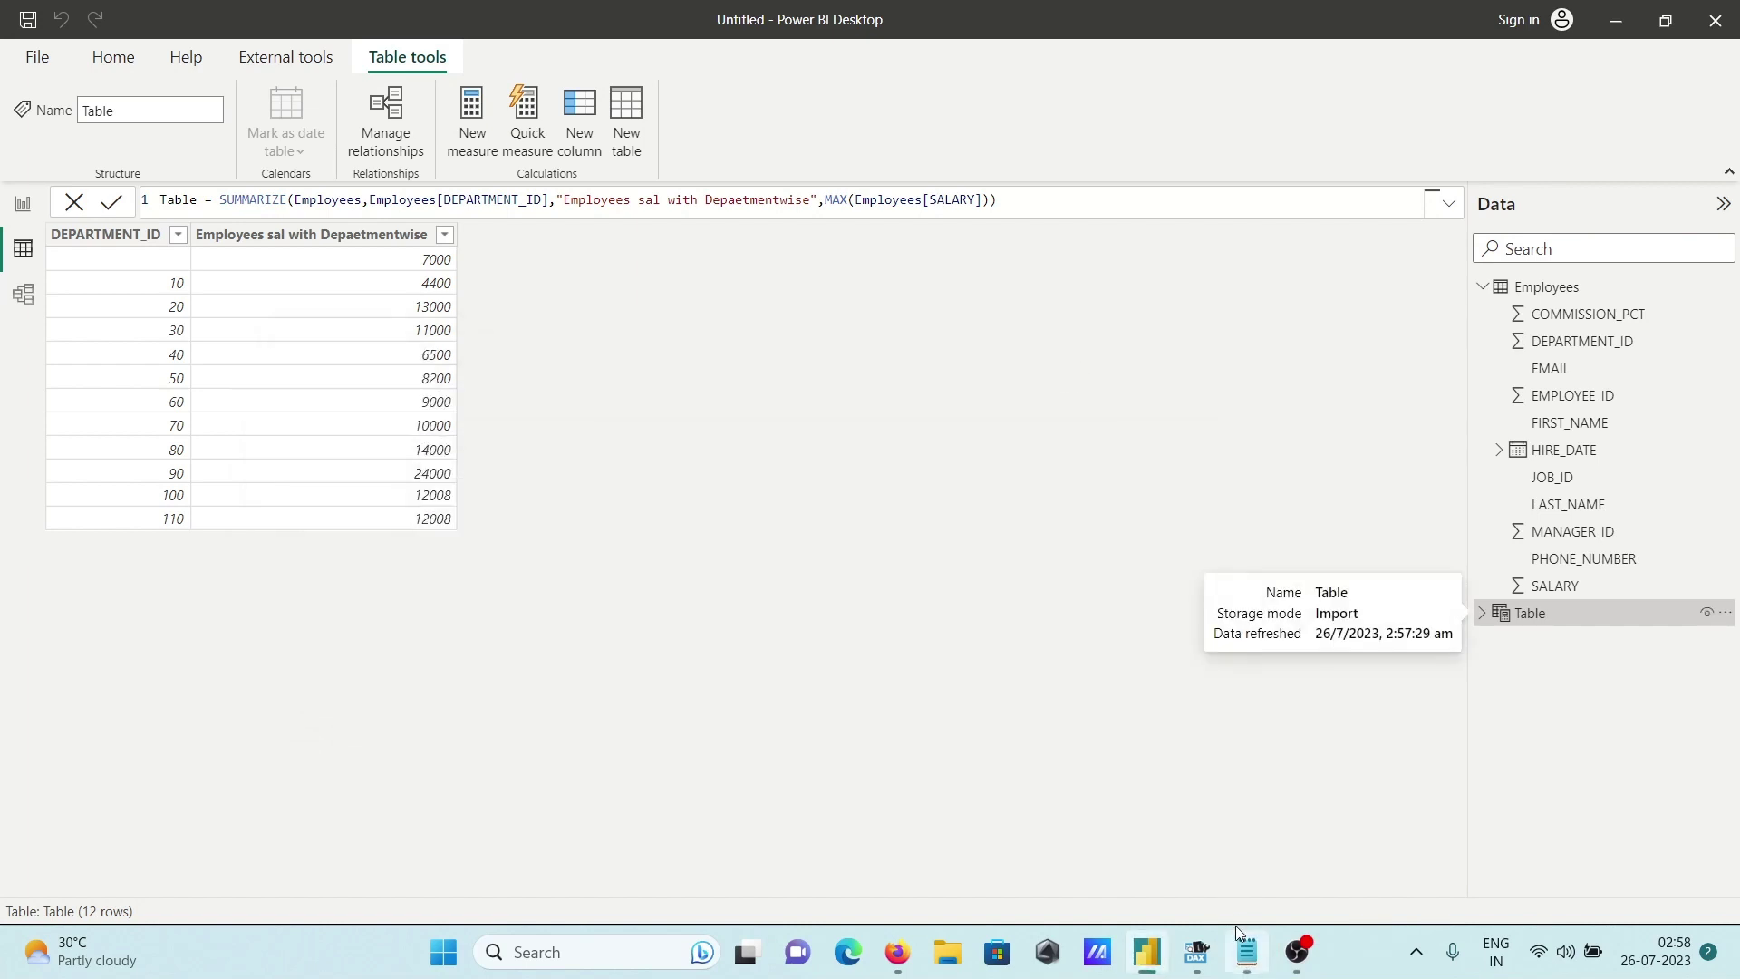
left_click(1243, 947)
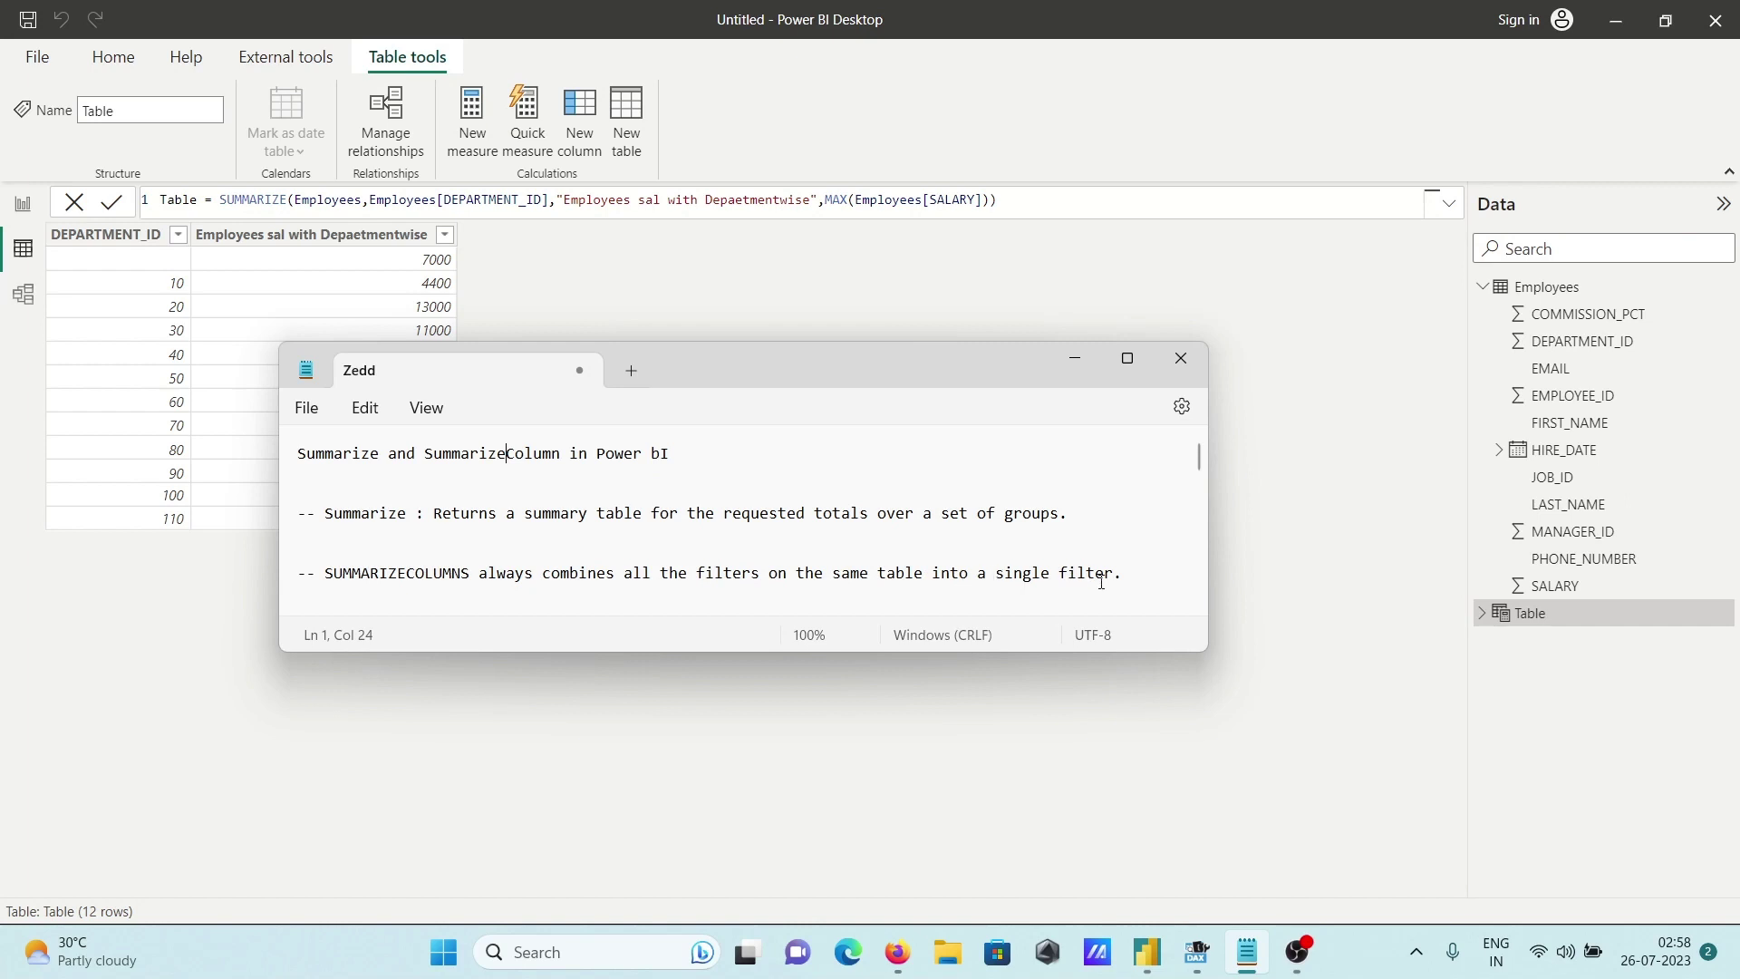
left_click(1077, 360)
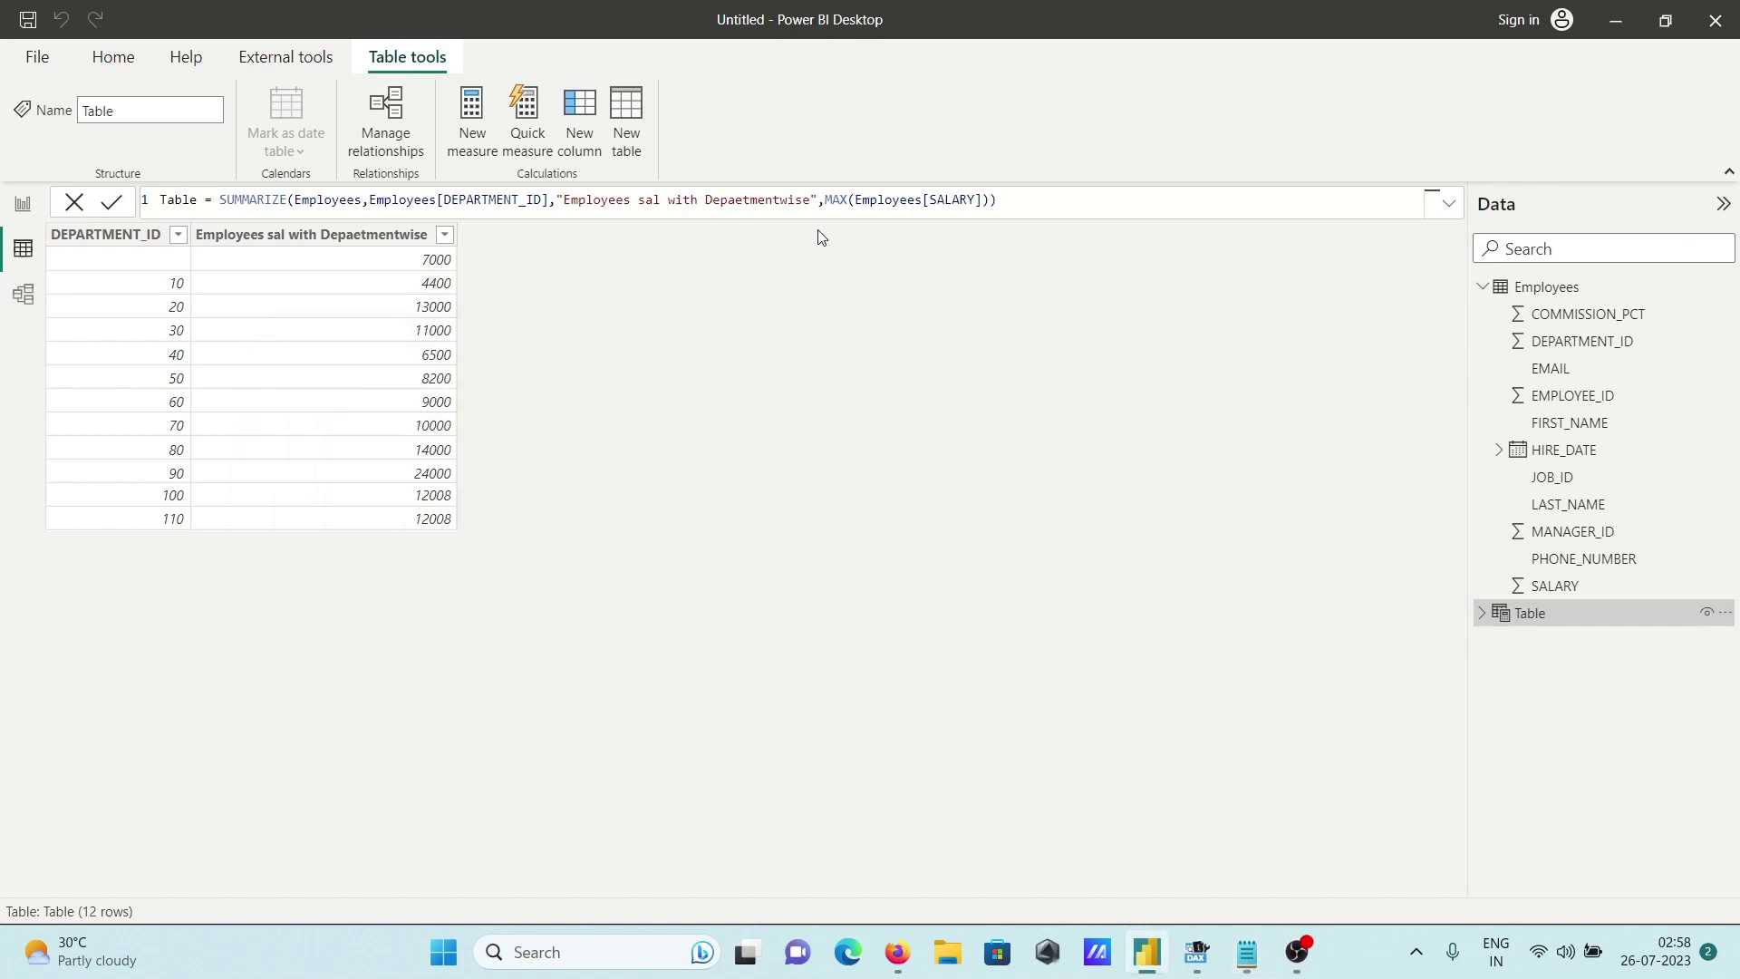
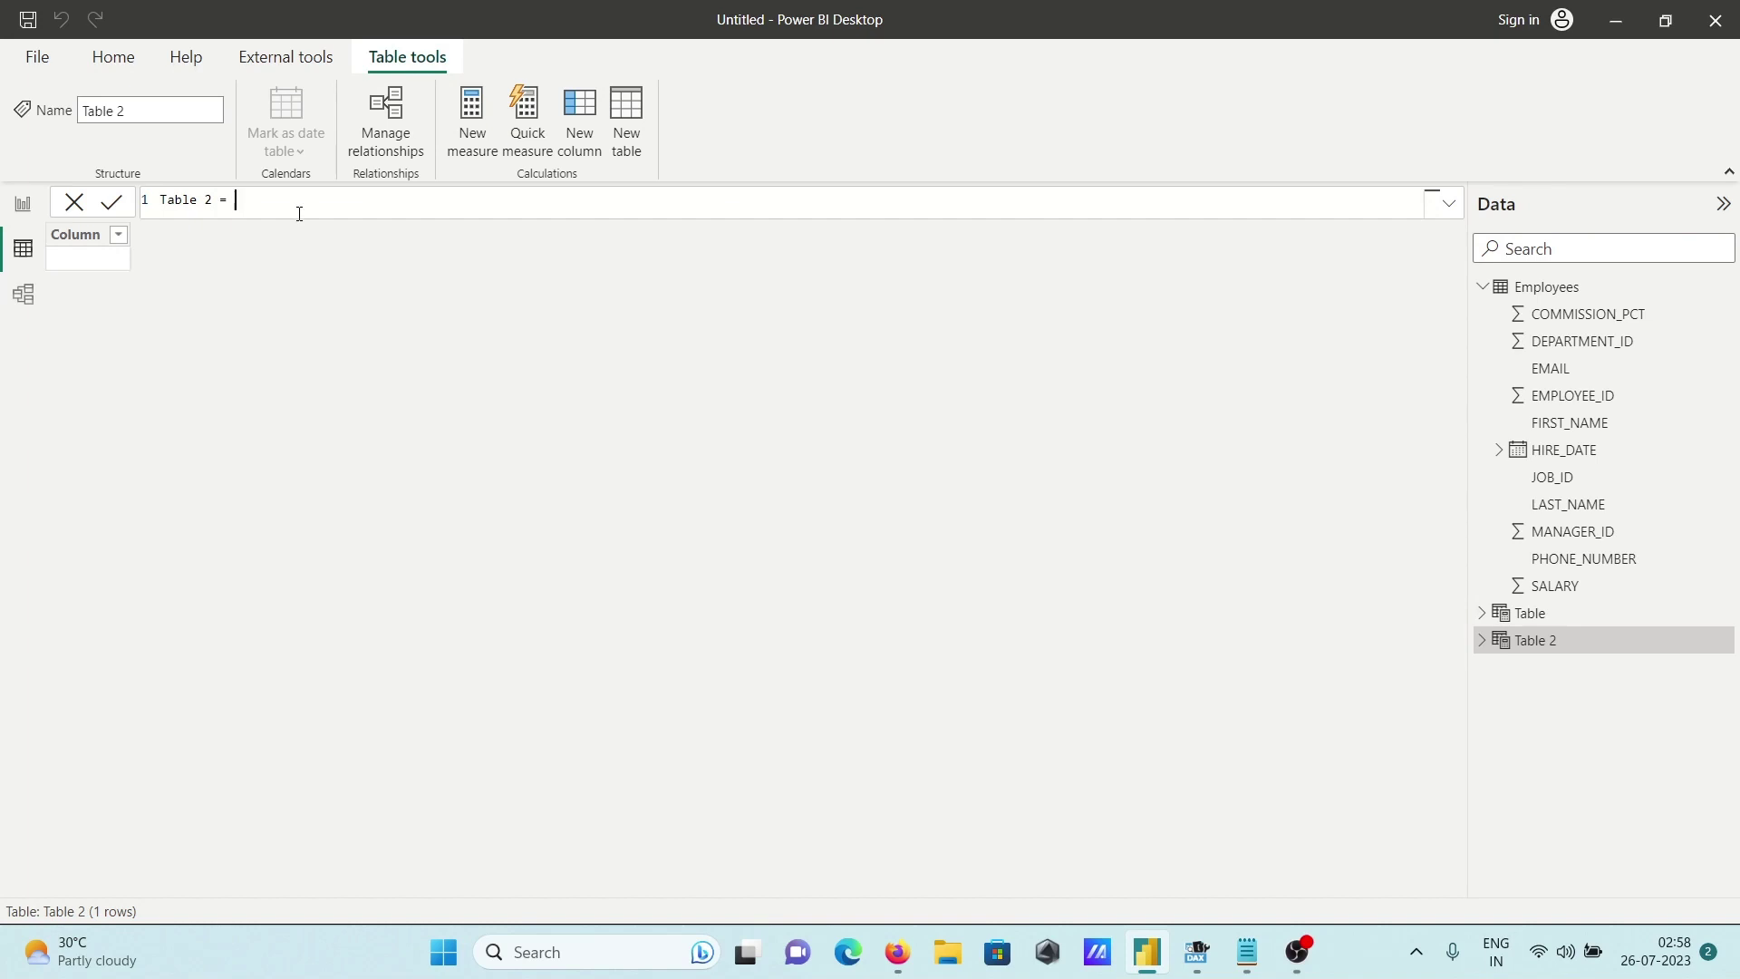
Begin the Table 2 formula with the SUMMARIZECOLUMNS function
type("Sum")
key("Down")
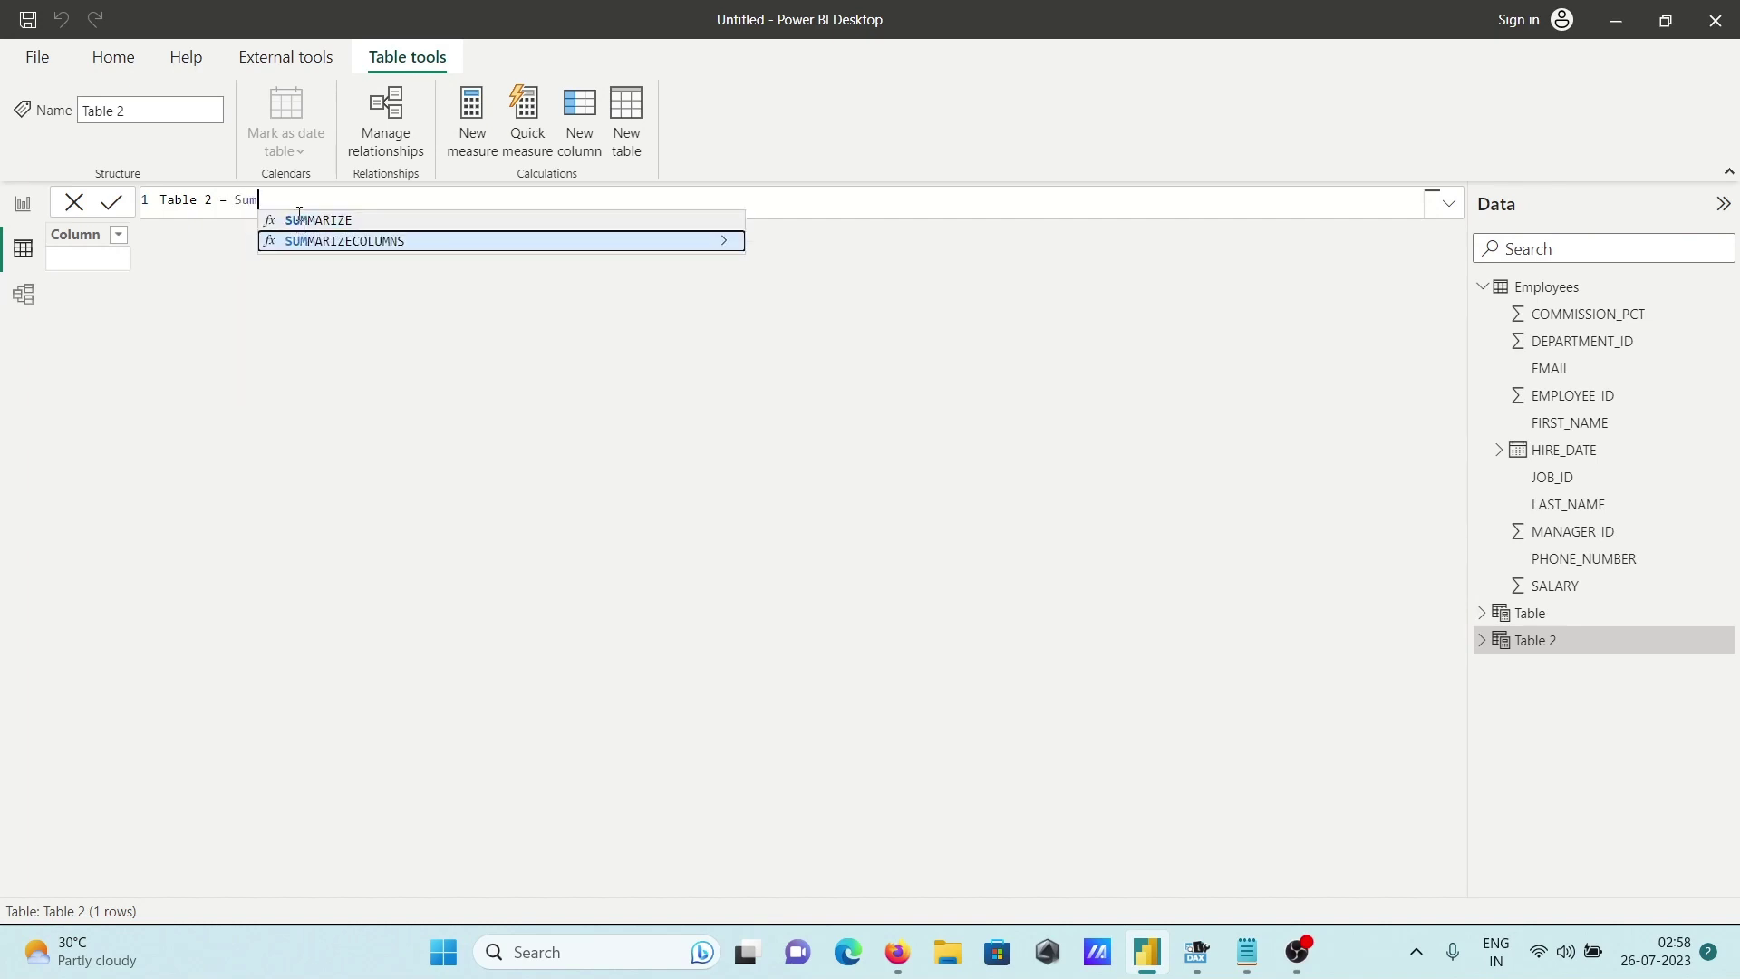
key("Tab")
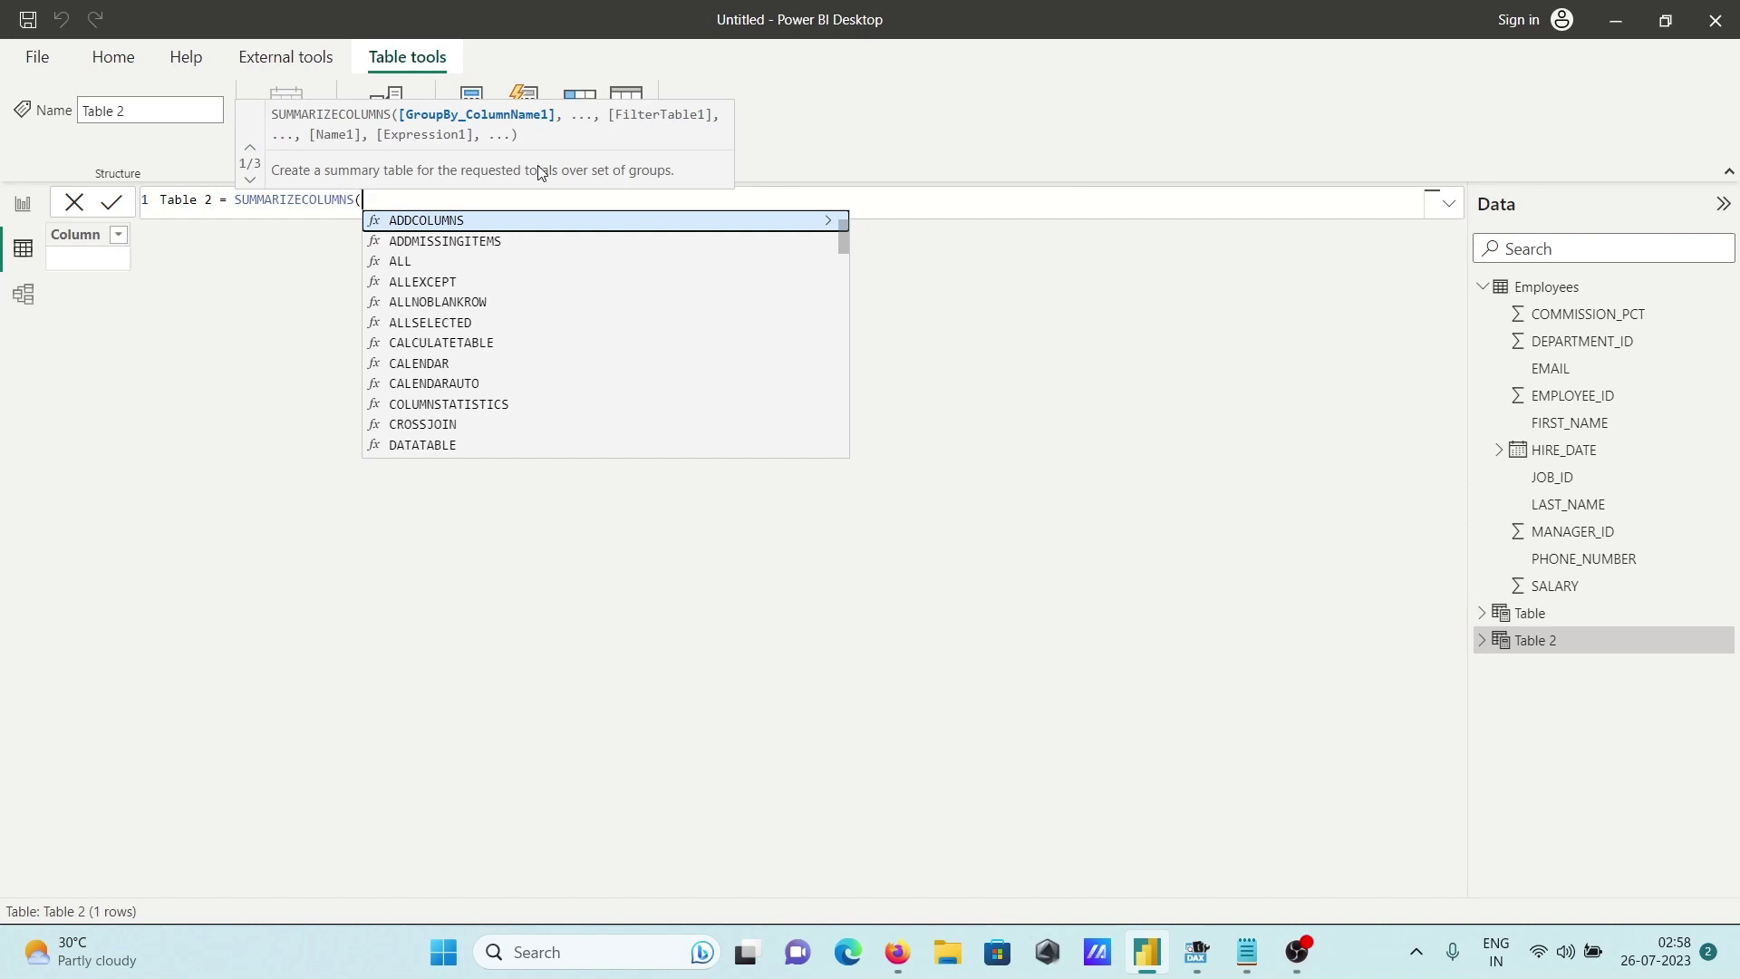
Enter Employees[FIRST_NAME] as the first group-by column of SUMMARIZECOLUMNS
type("Em")
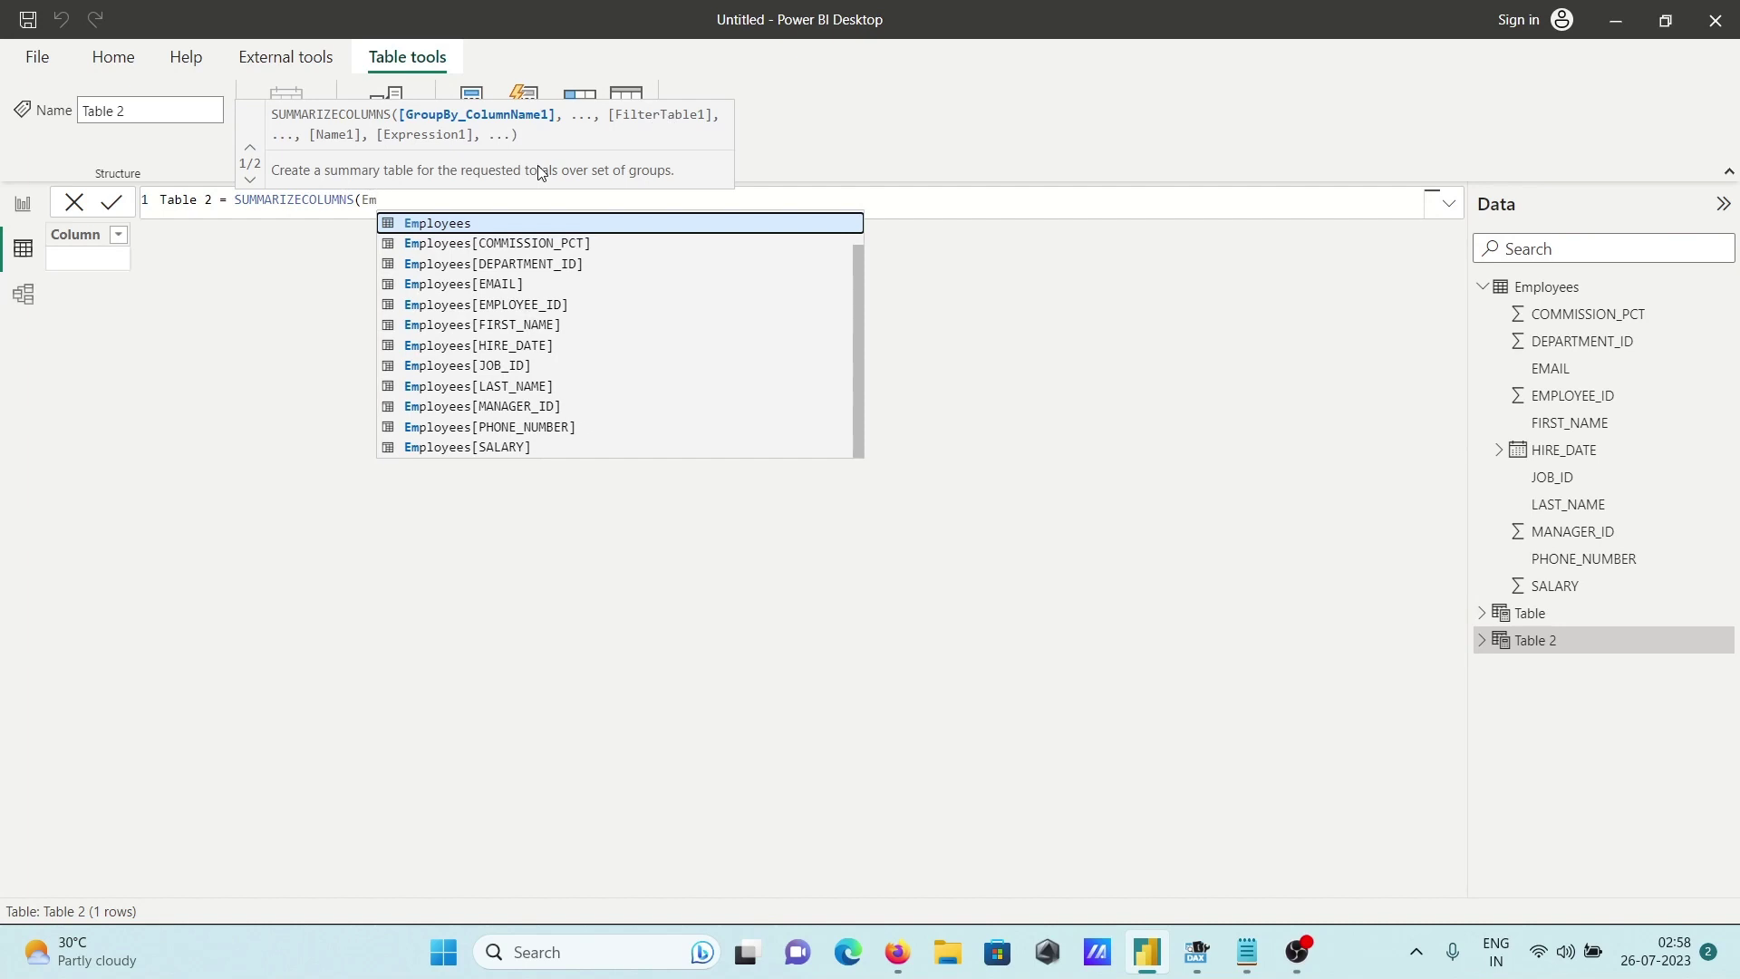
key("Down")
key("Down")
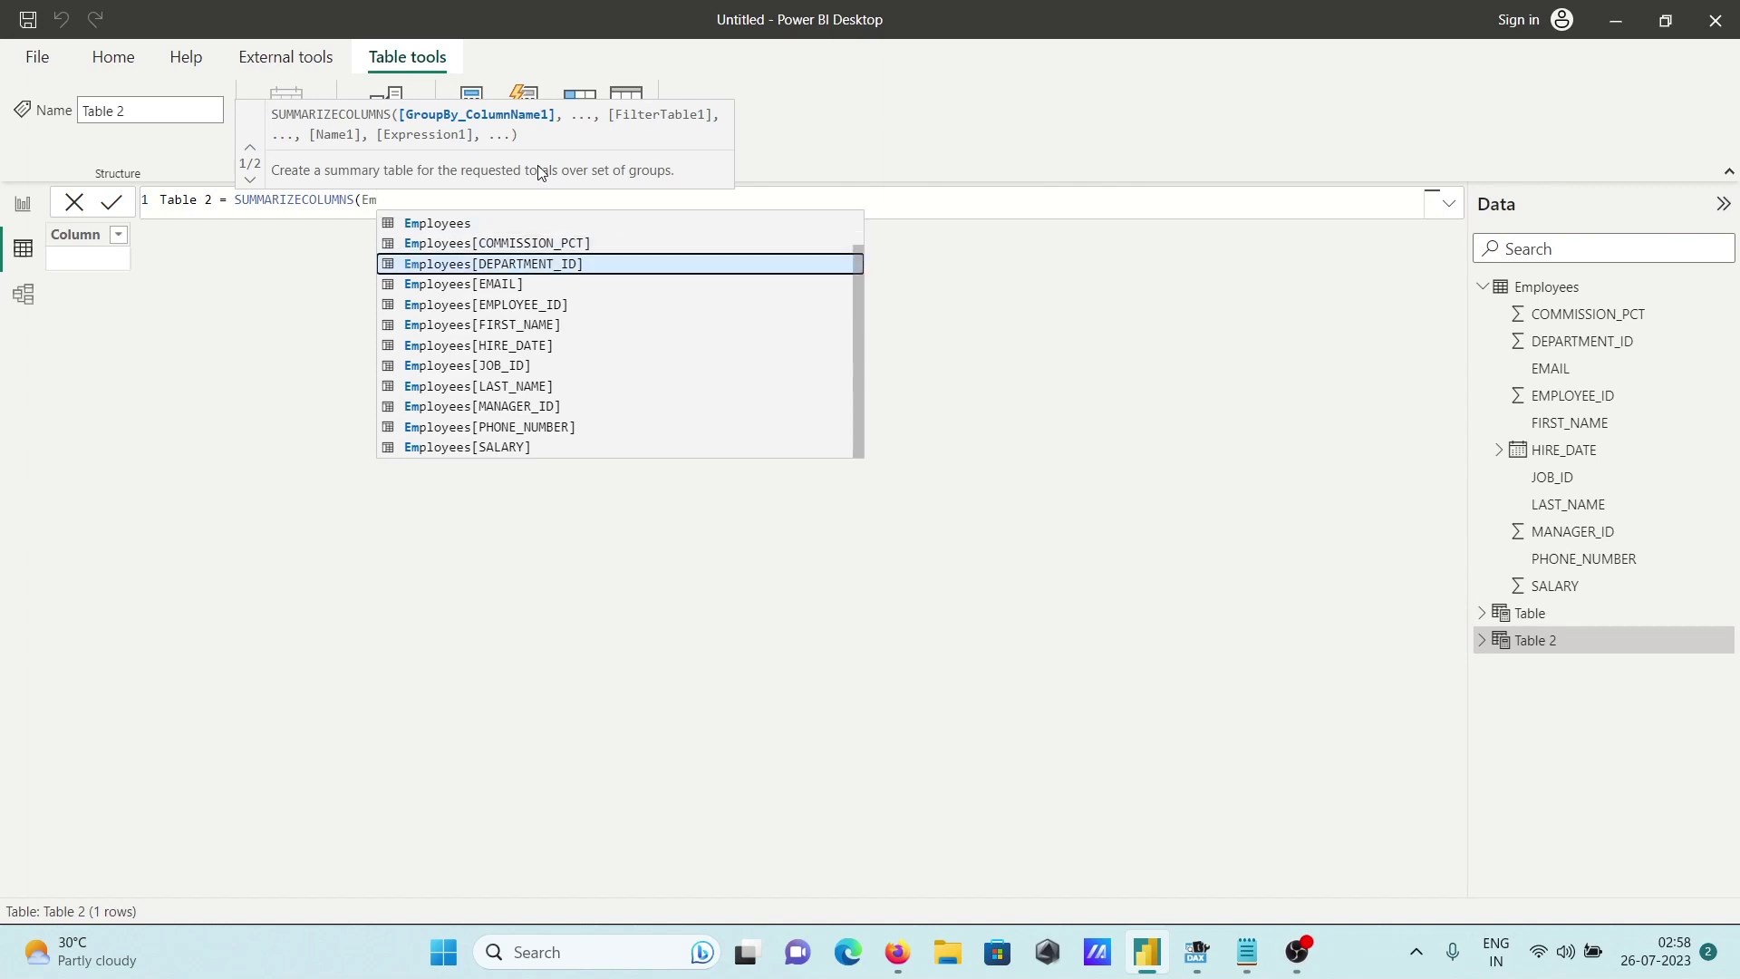
key("Down")
key("Down")
key("Down")
key("Down")
key("Down")
key("Down")
key("Up")
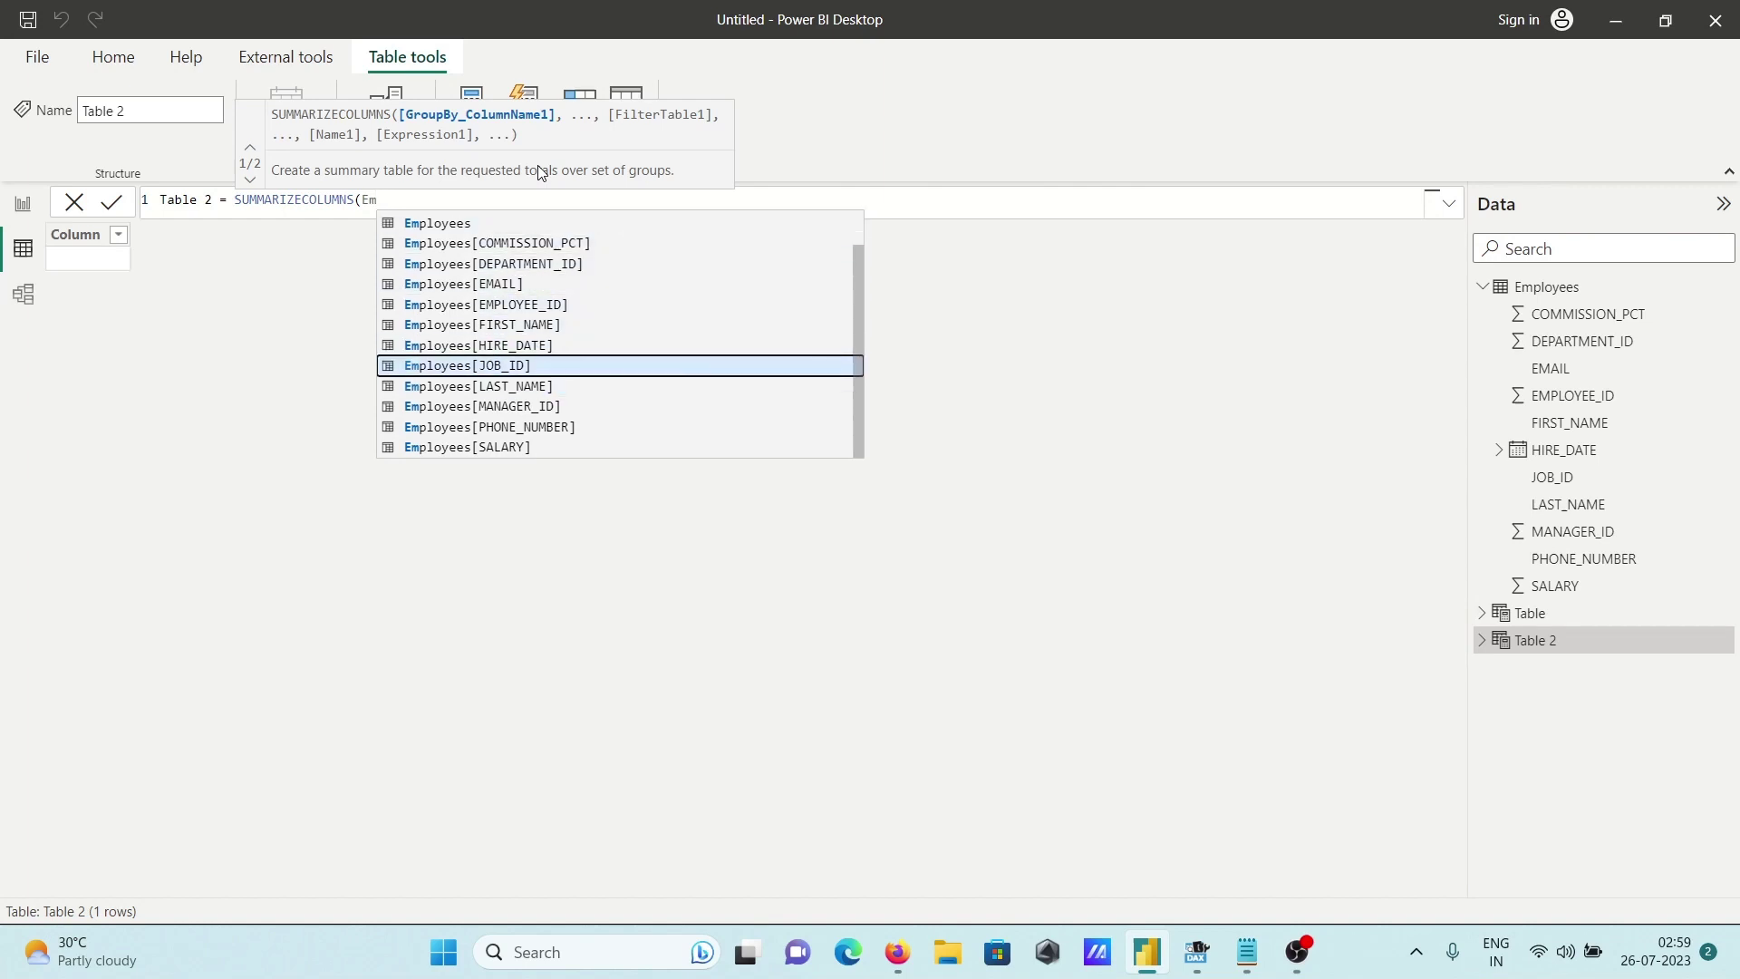
key("Down")
key("Down")
key("Up")
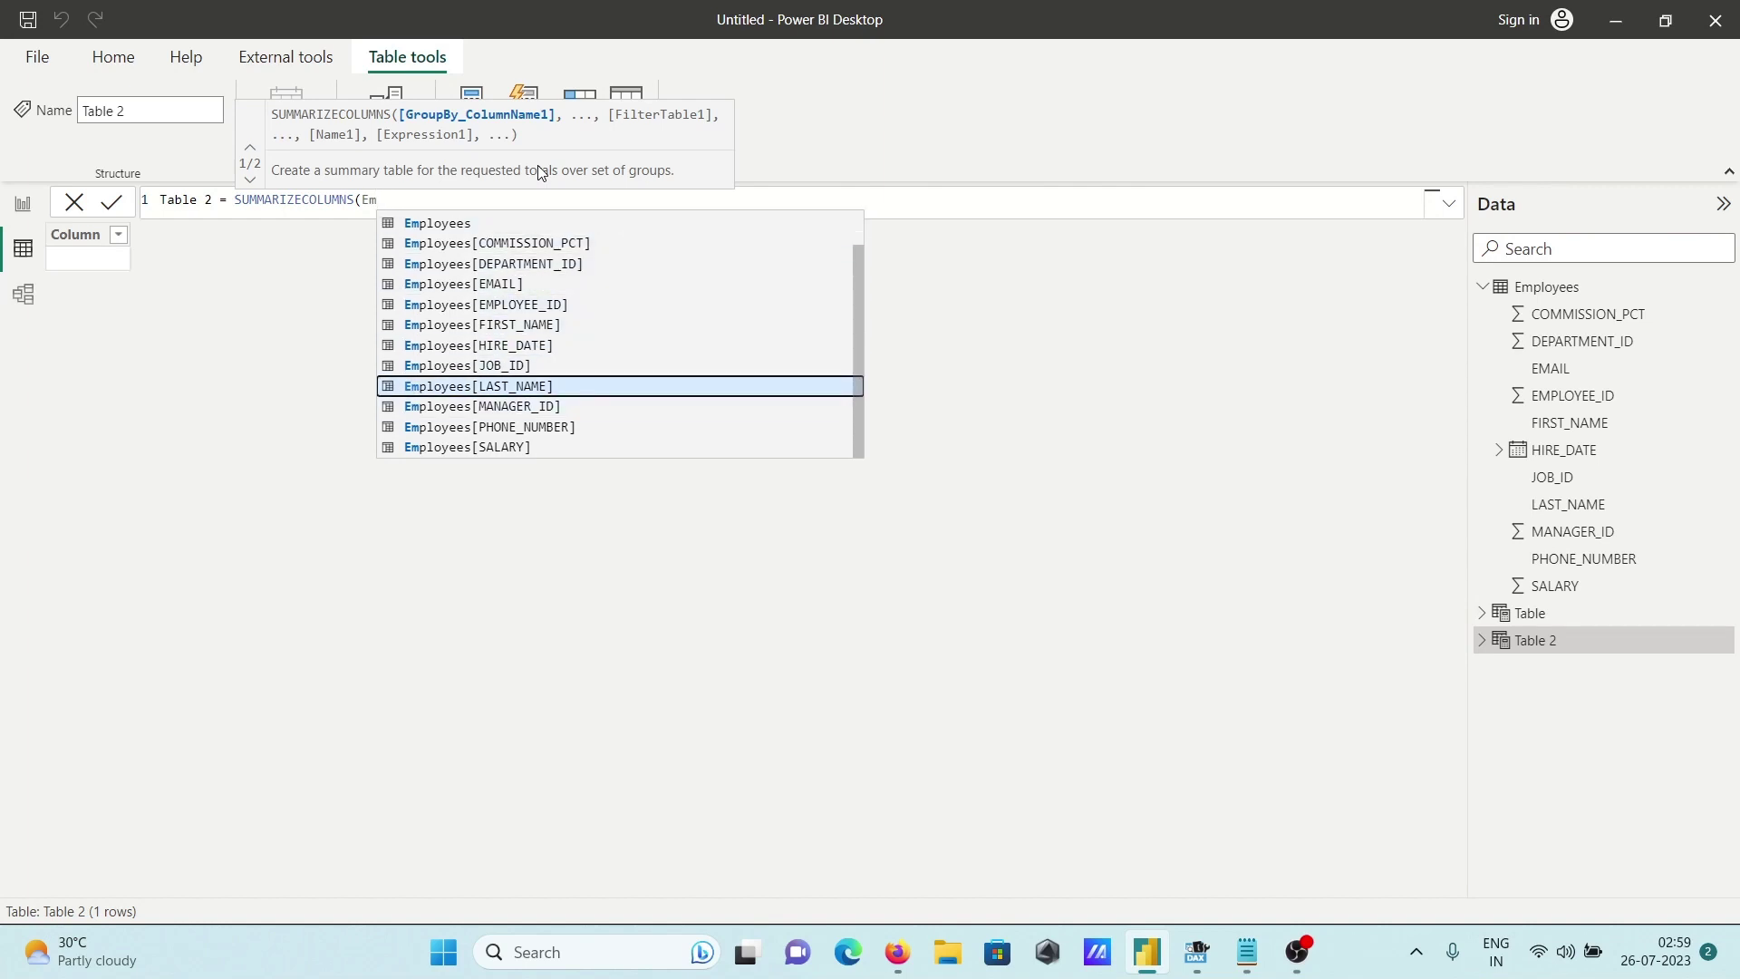
key("Up")
key("Up")
key("Up")
key("Tab")
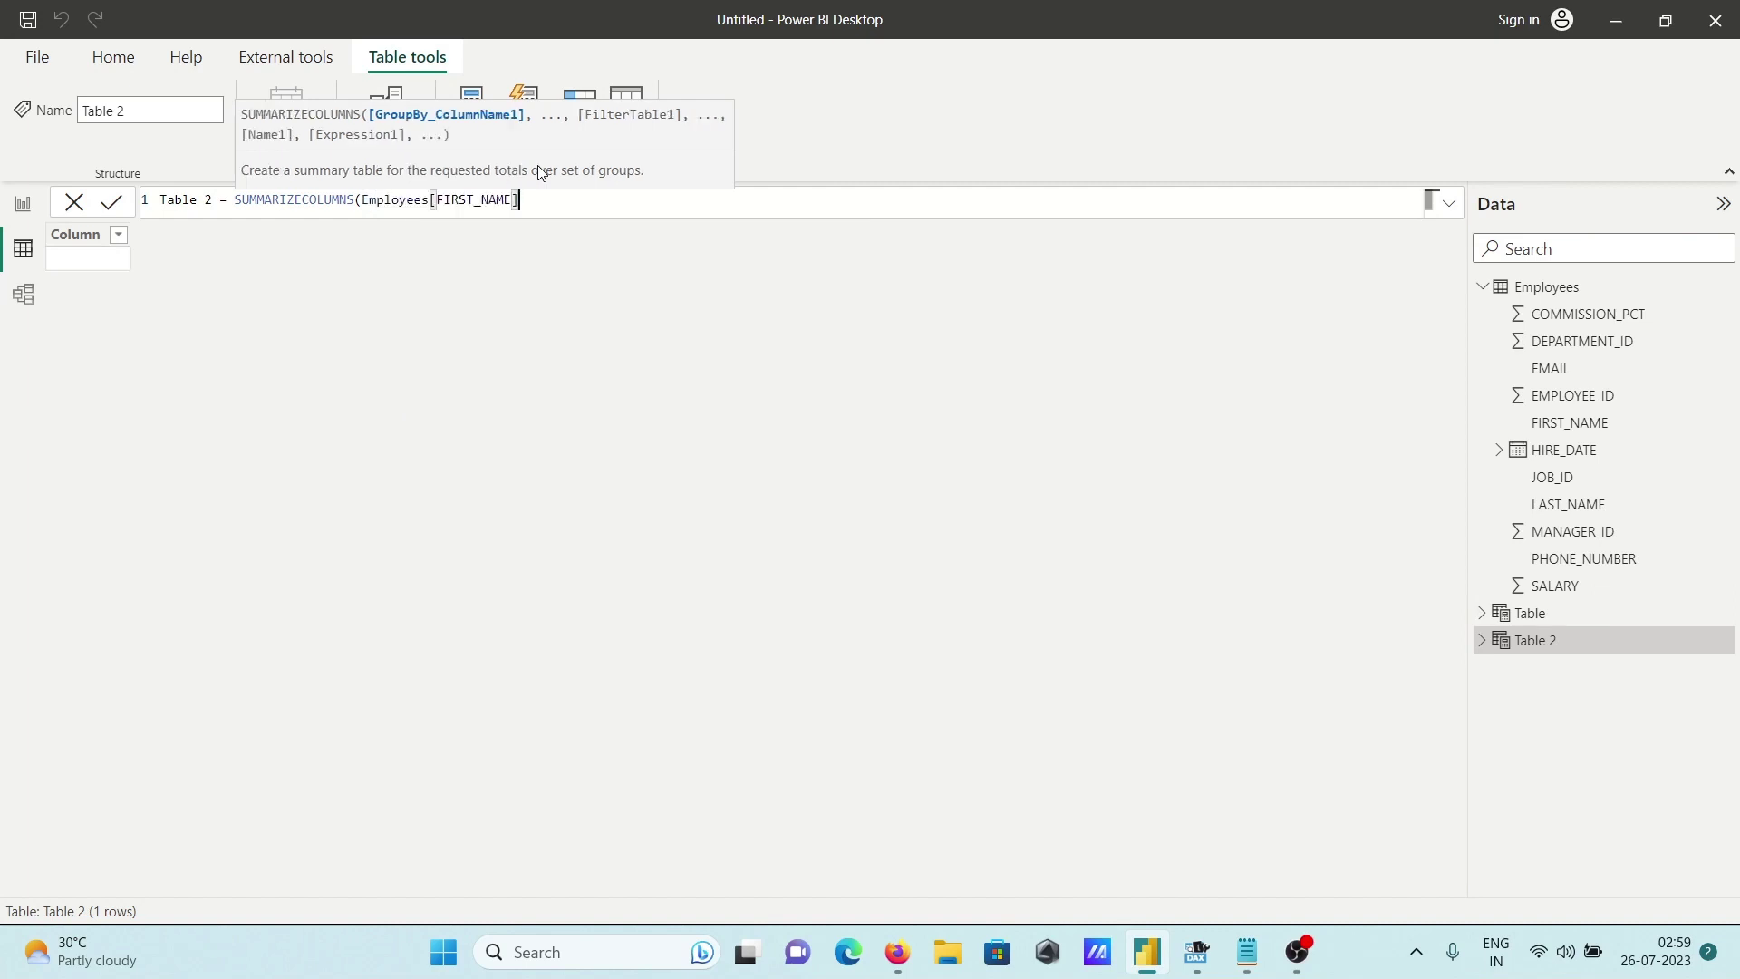
Add Employees[DEPARTMENT_ID] as the second group-by column in the formula
type(",E")
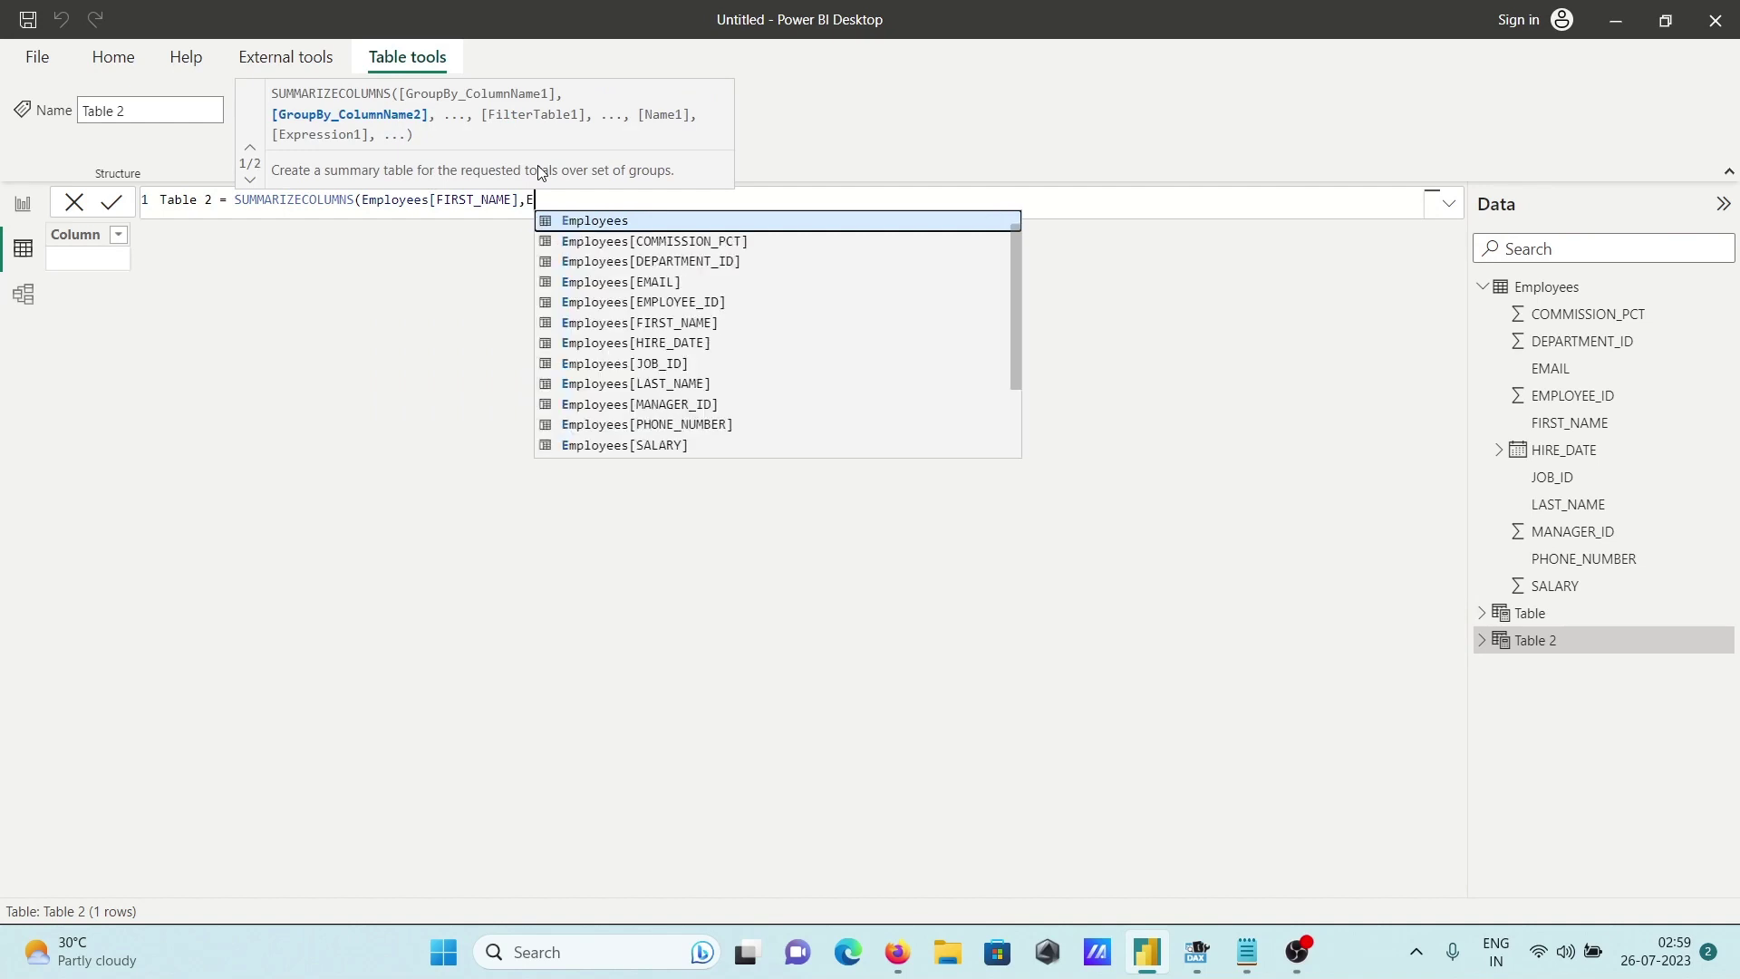
key("Down")
key("Down")
key("Tab")
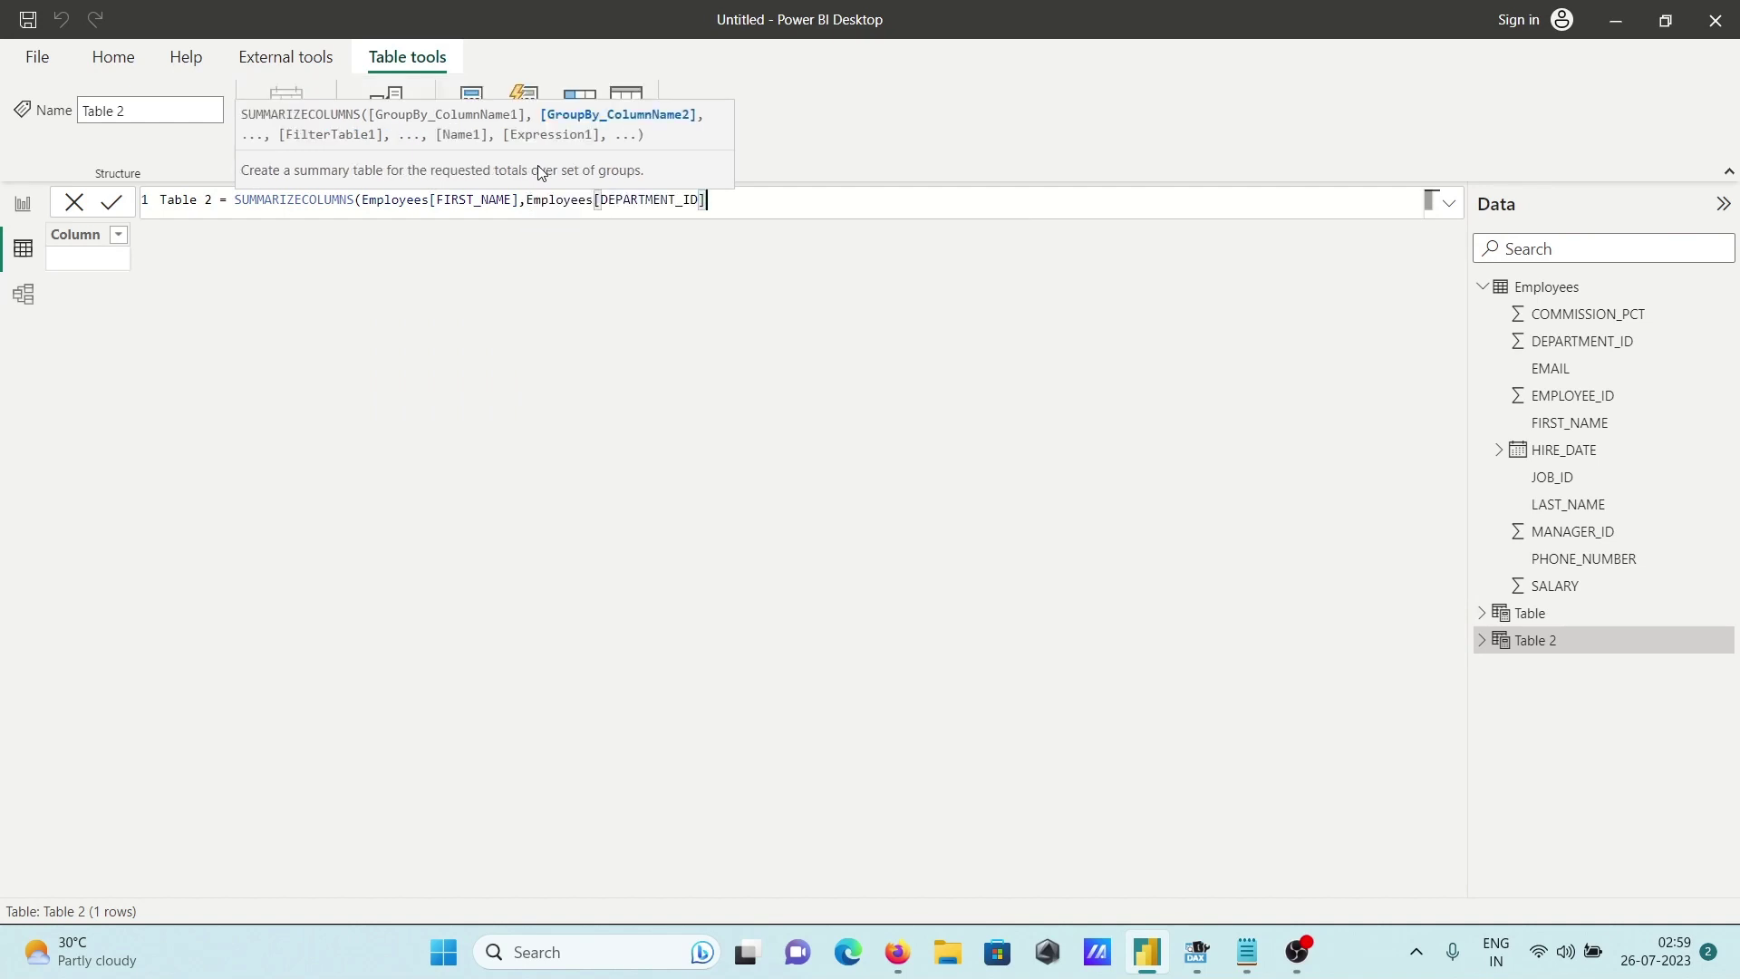
type(",")
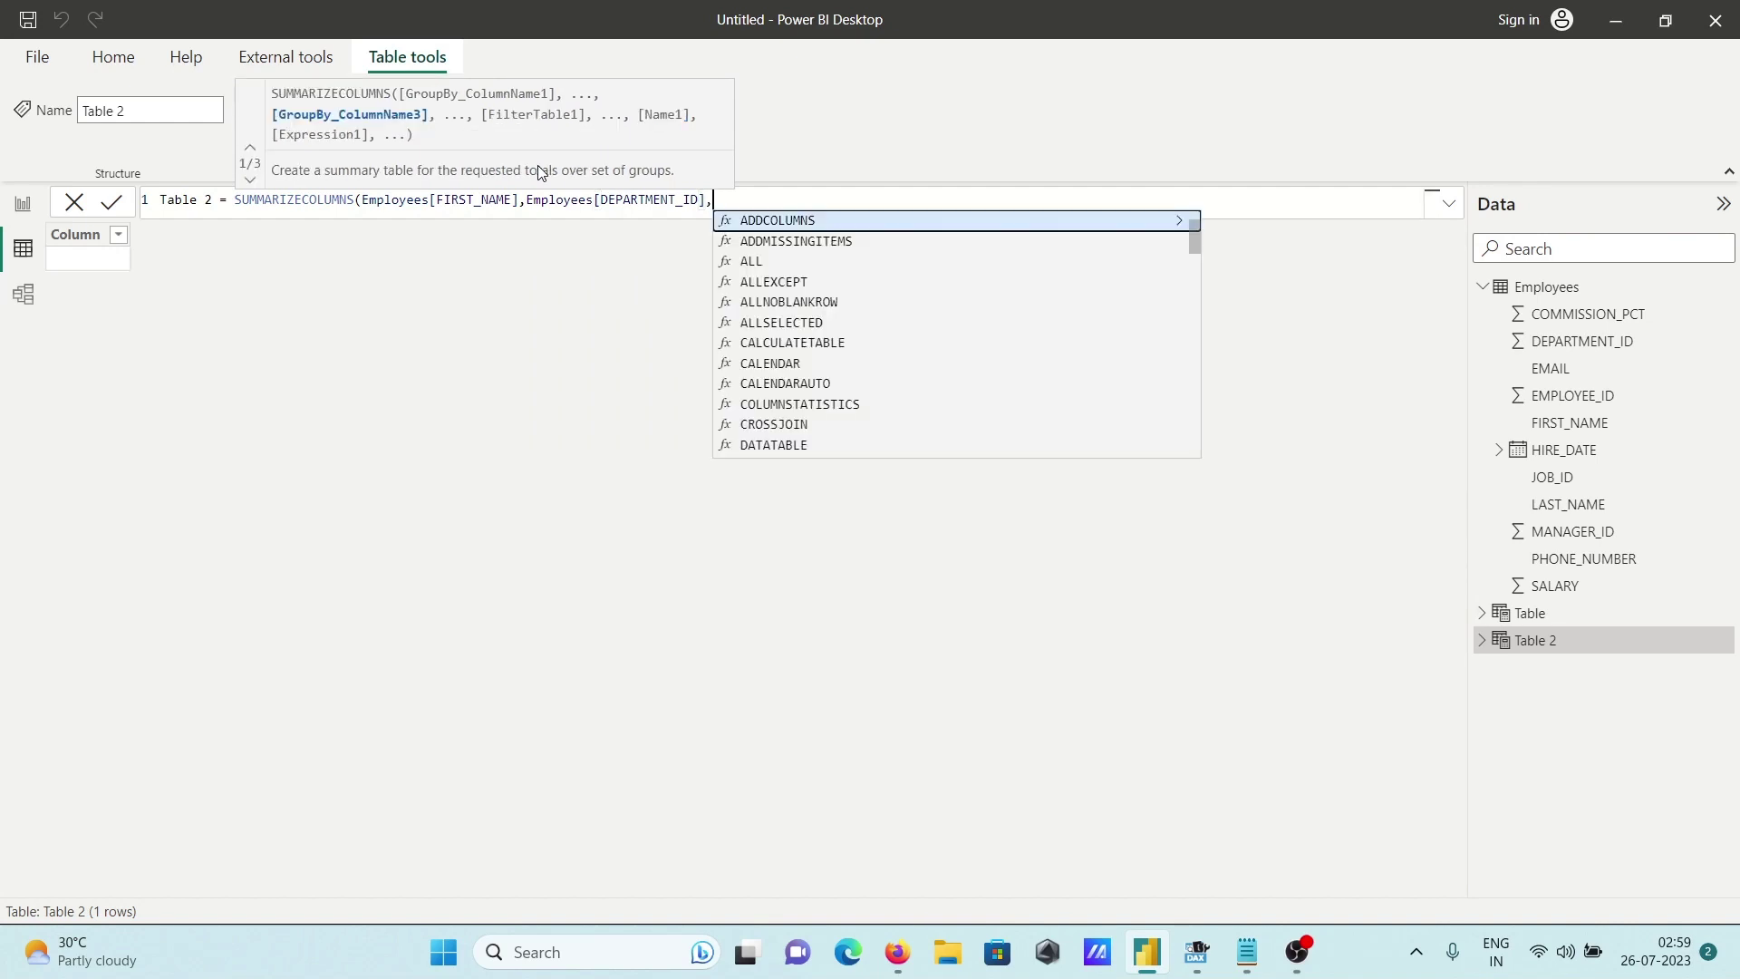
Replace DEPARTMENT_ID with SALARY in the second group-by column so it reads Employees[SALARY]
key("BackSpace")
key("BackSpace")
key("BackSpace")
key("BackSpace")
key("BackSpace")
key("BackSpace")
key("BackSpace")
key("BackSpace")
key("BackSpace")
key("BackSpace")
key("BackSpace")
key("BackSpace")
key("BackSpace")
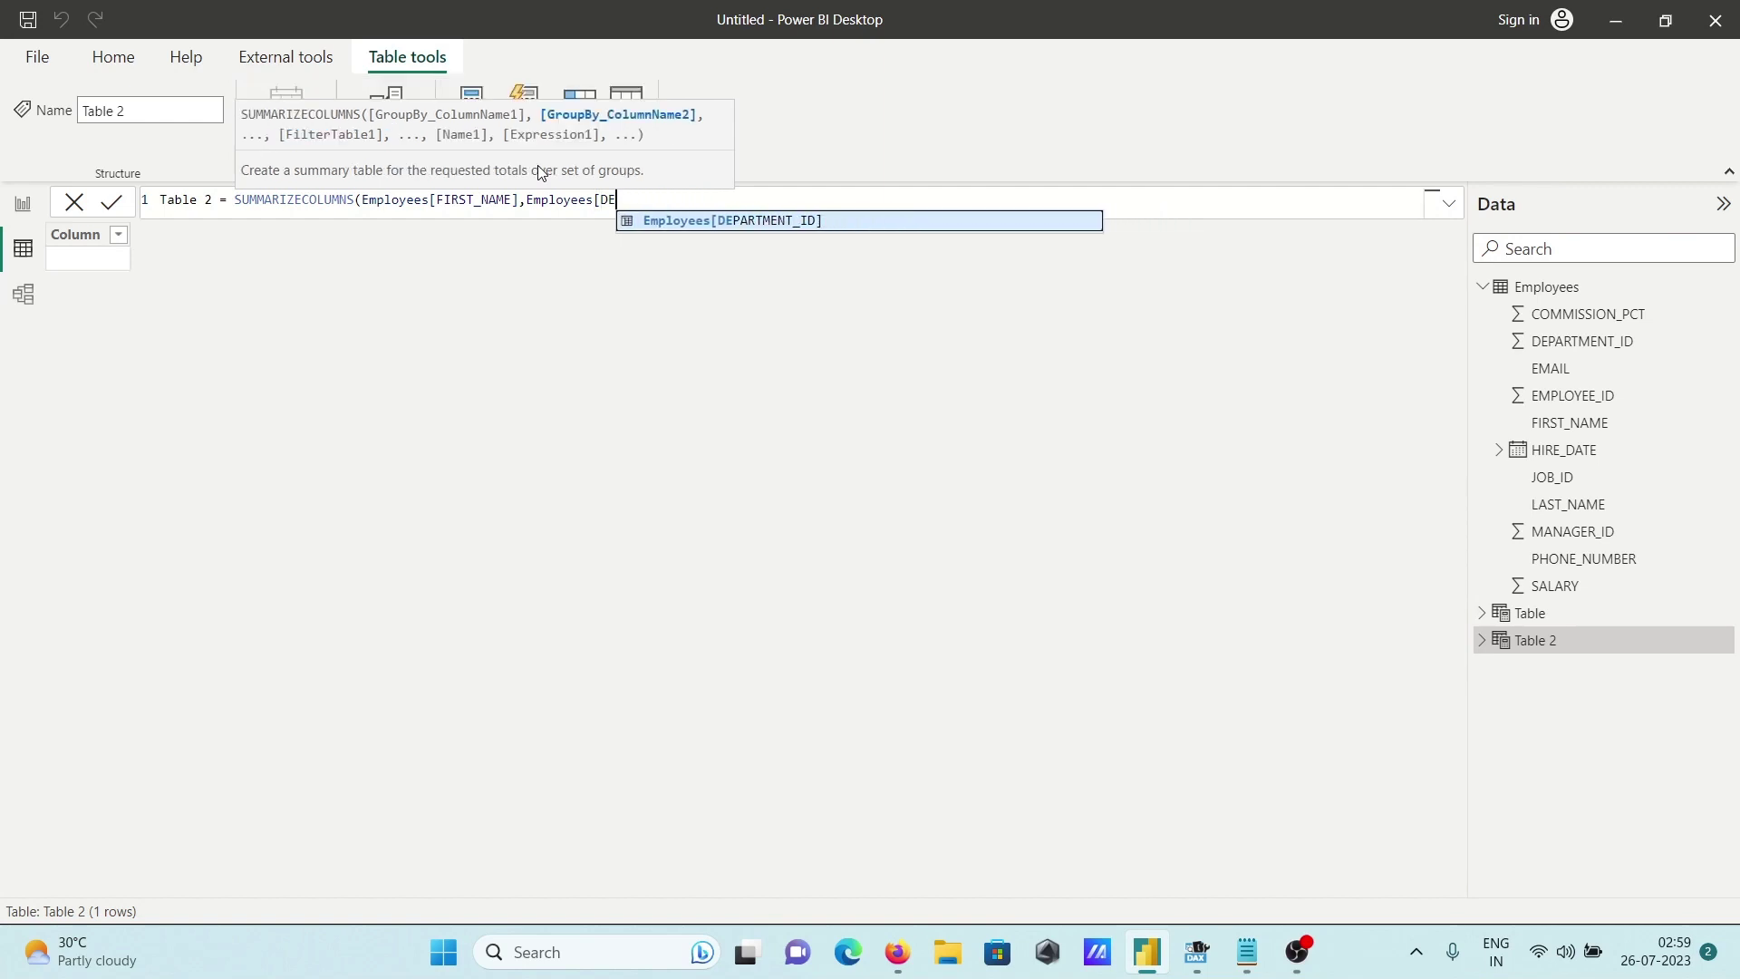
key("BackSpace")
key("BackSpace")
type("sa")
key("Tab")
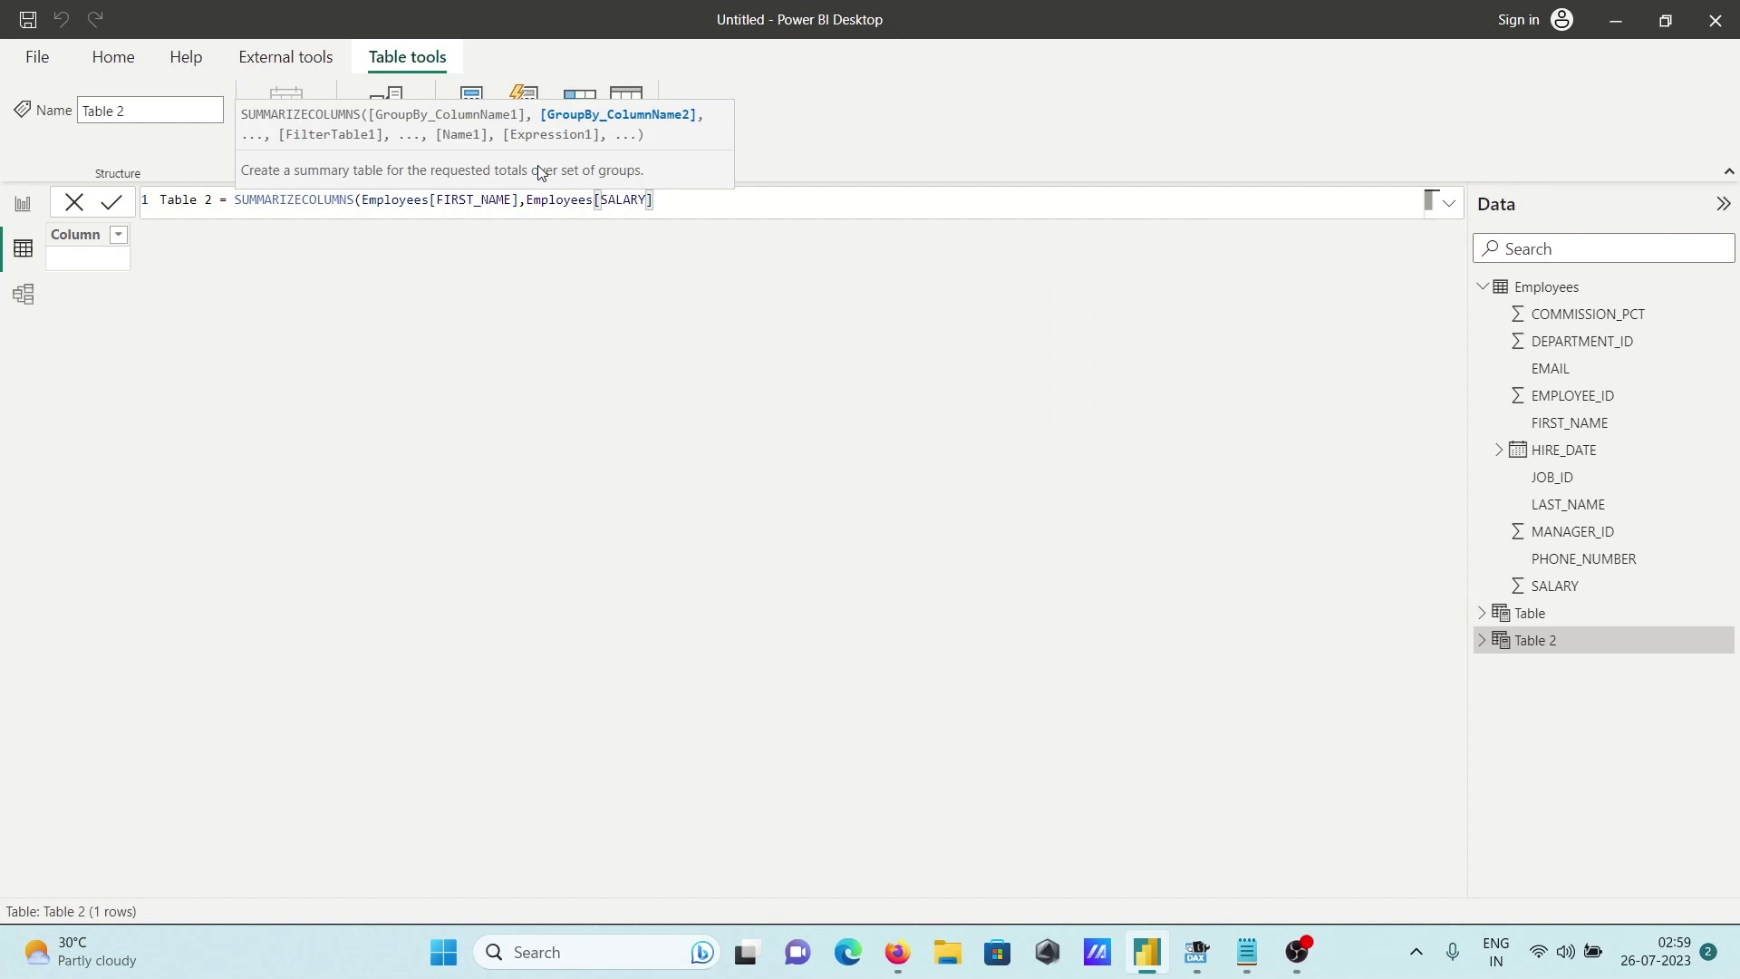
Add a FILTER function as the argument following Employees[SALARY]
type(",")
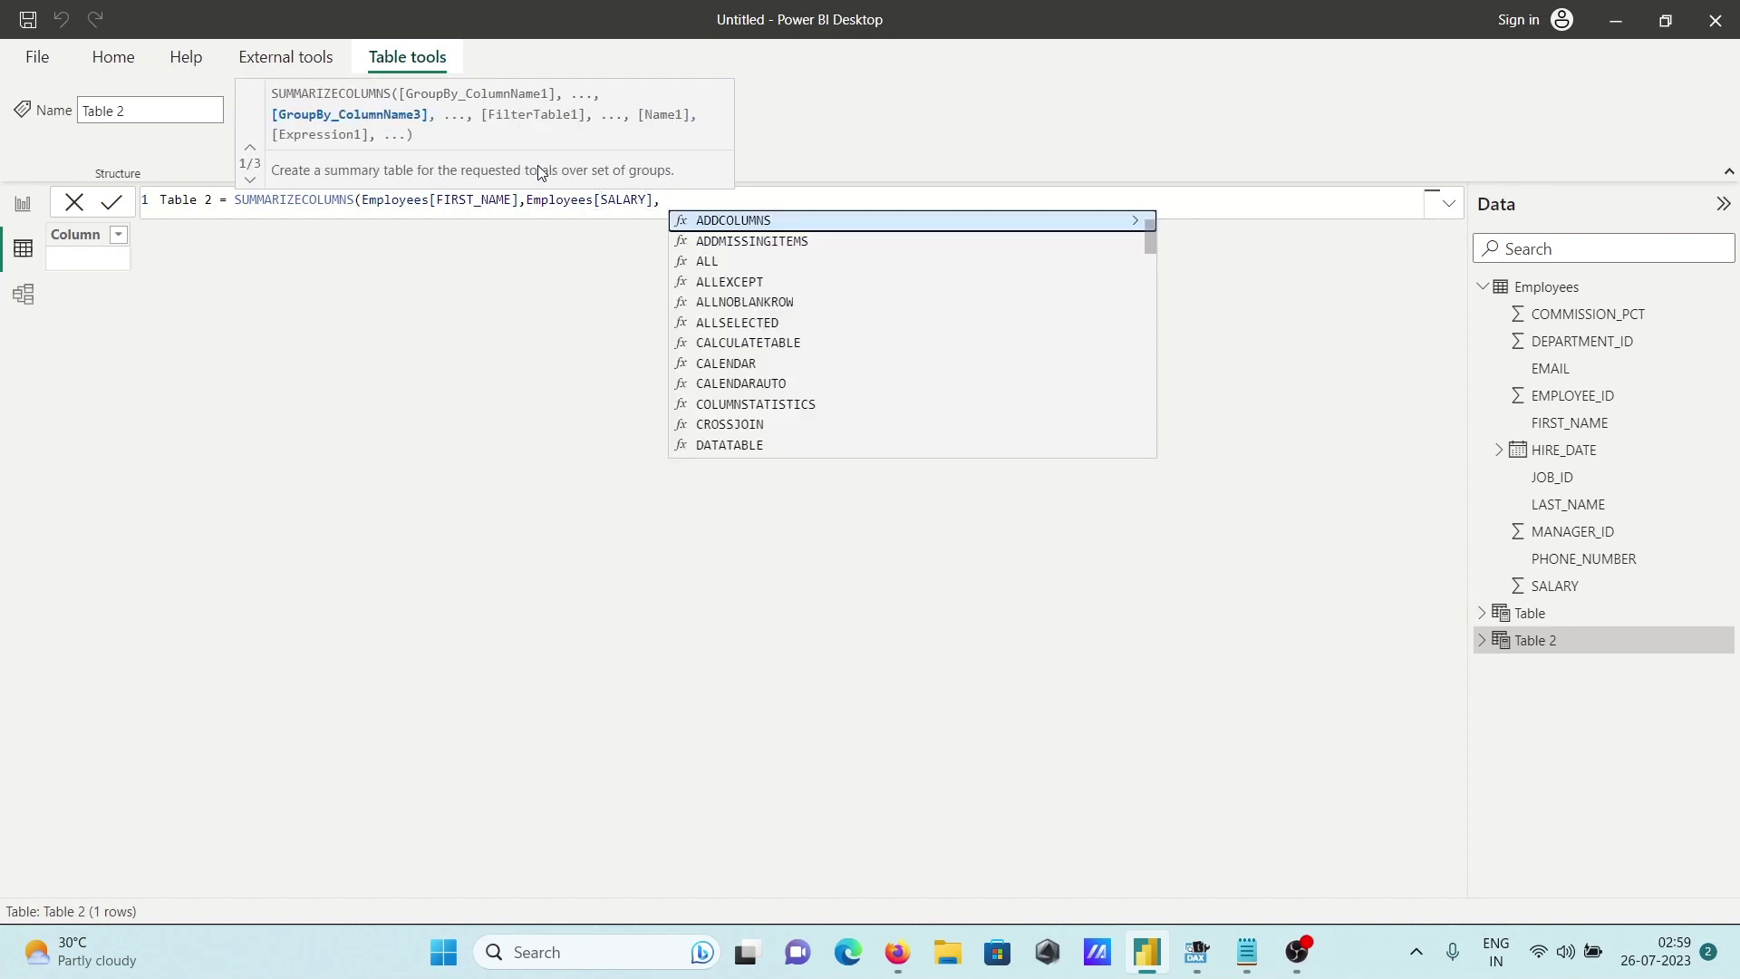
type(" Fil")
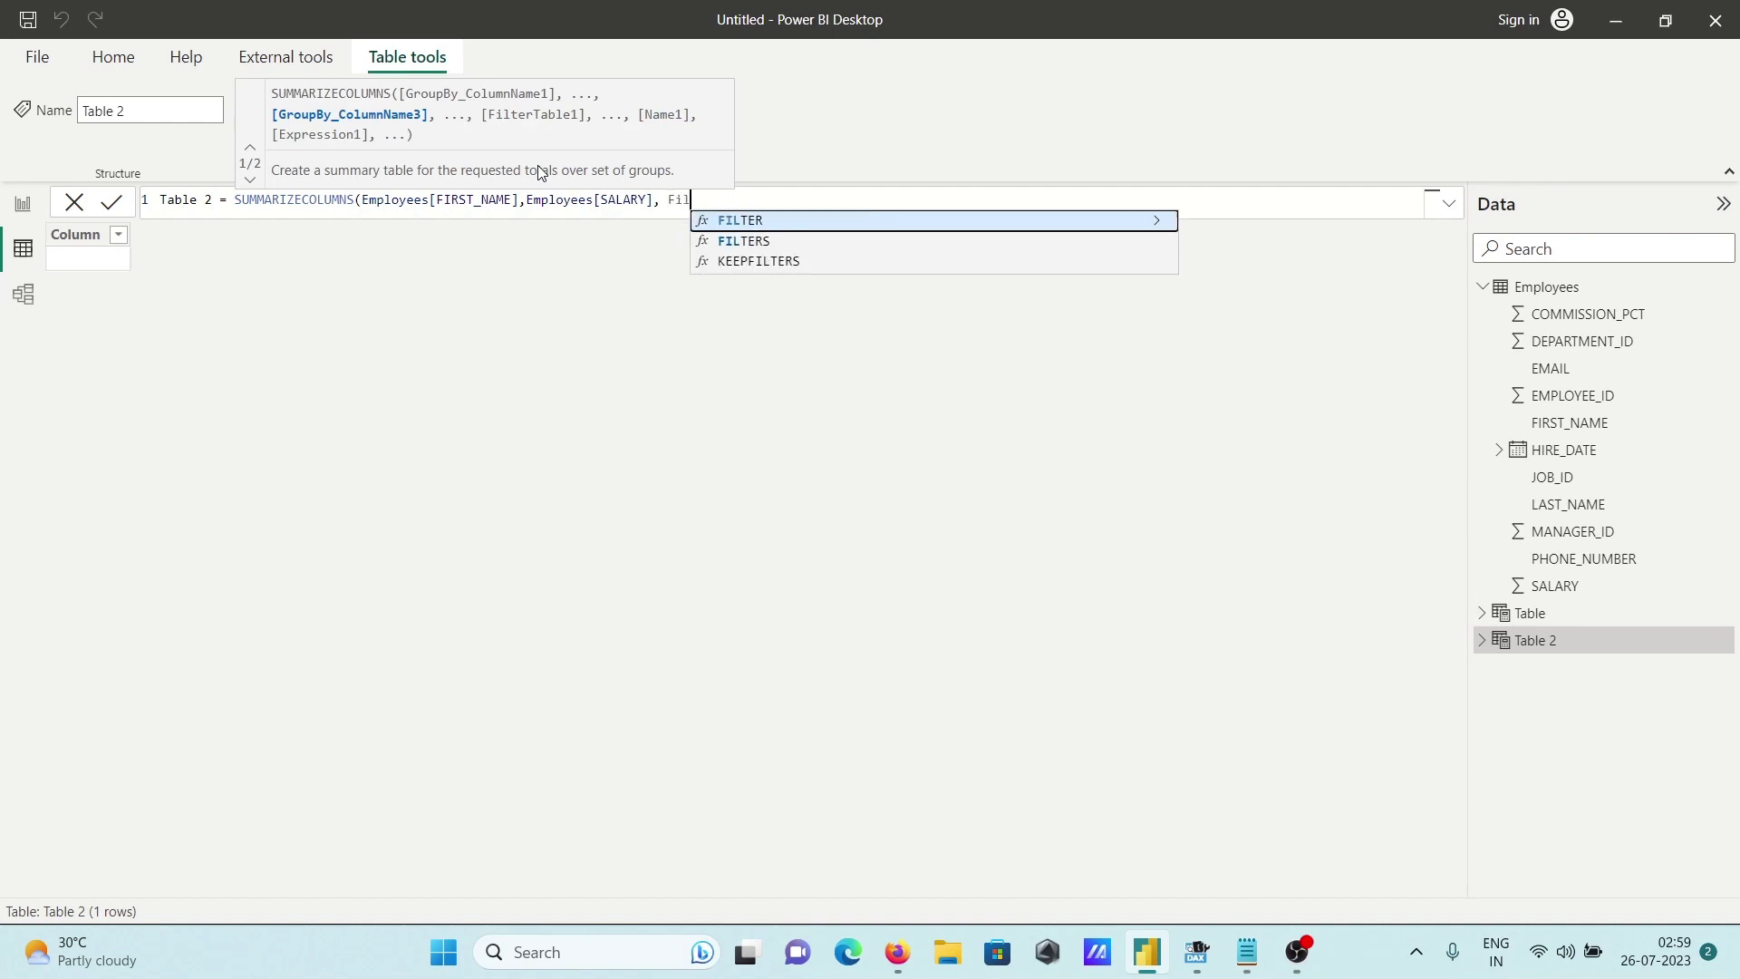
type("ter")
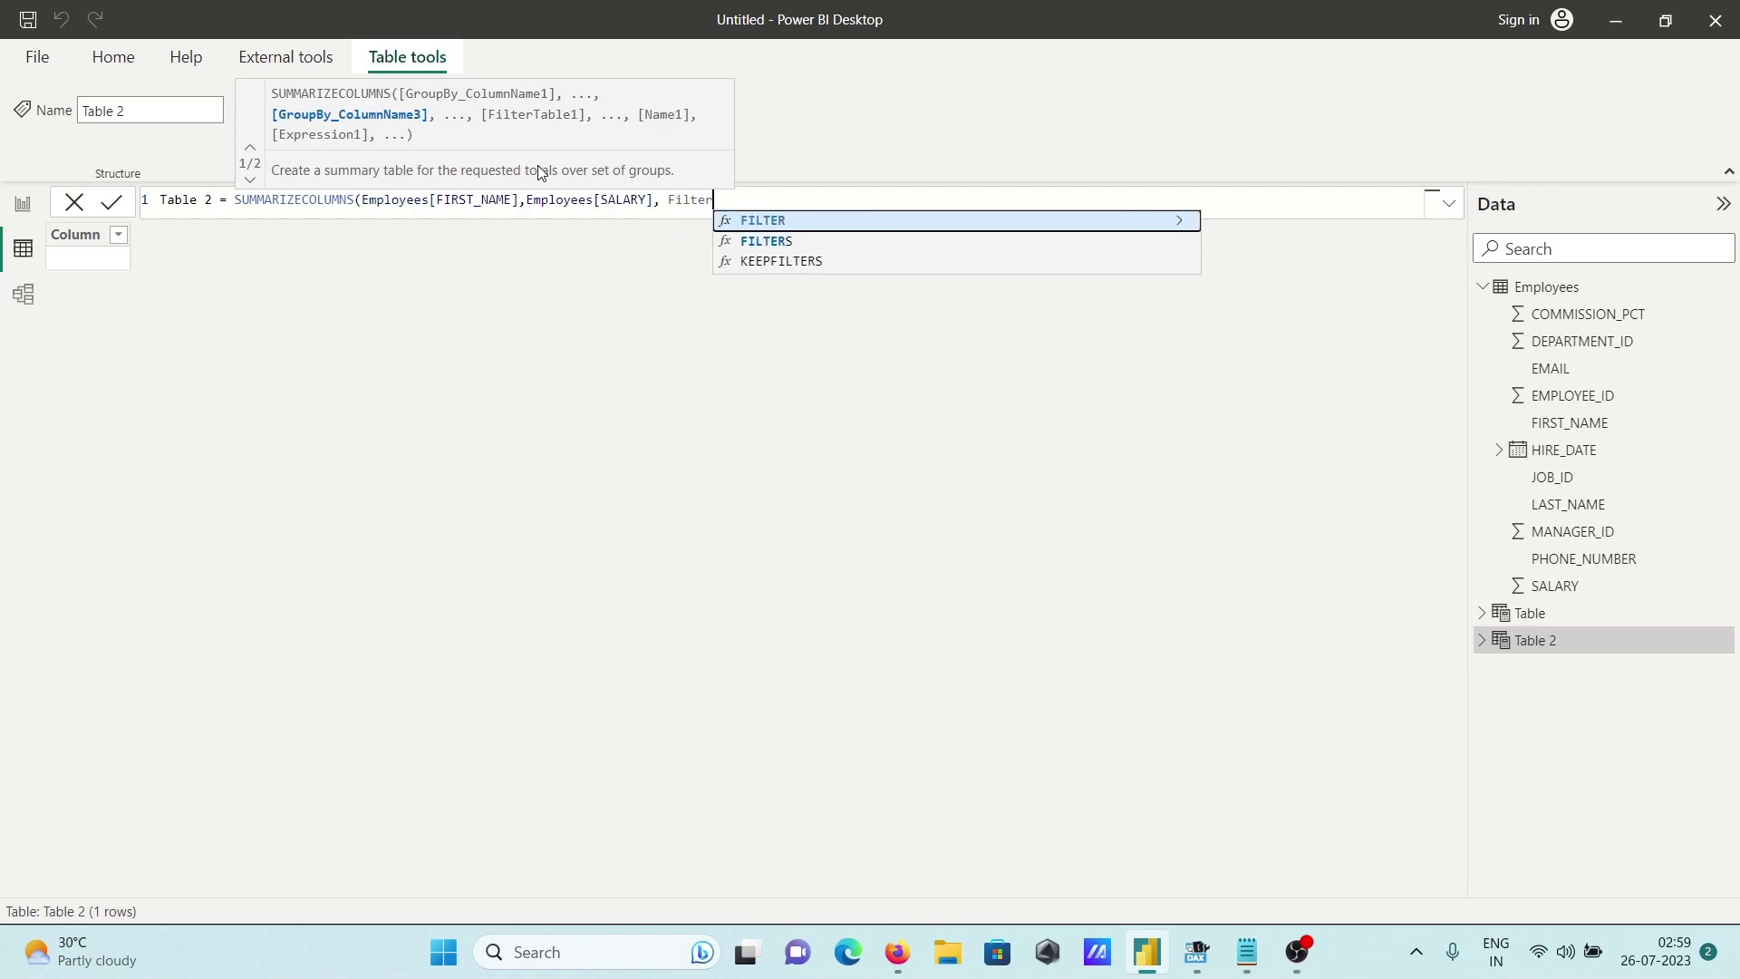
key("Tab")
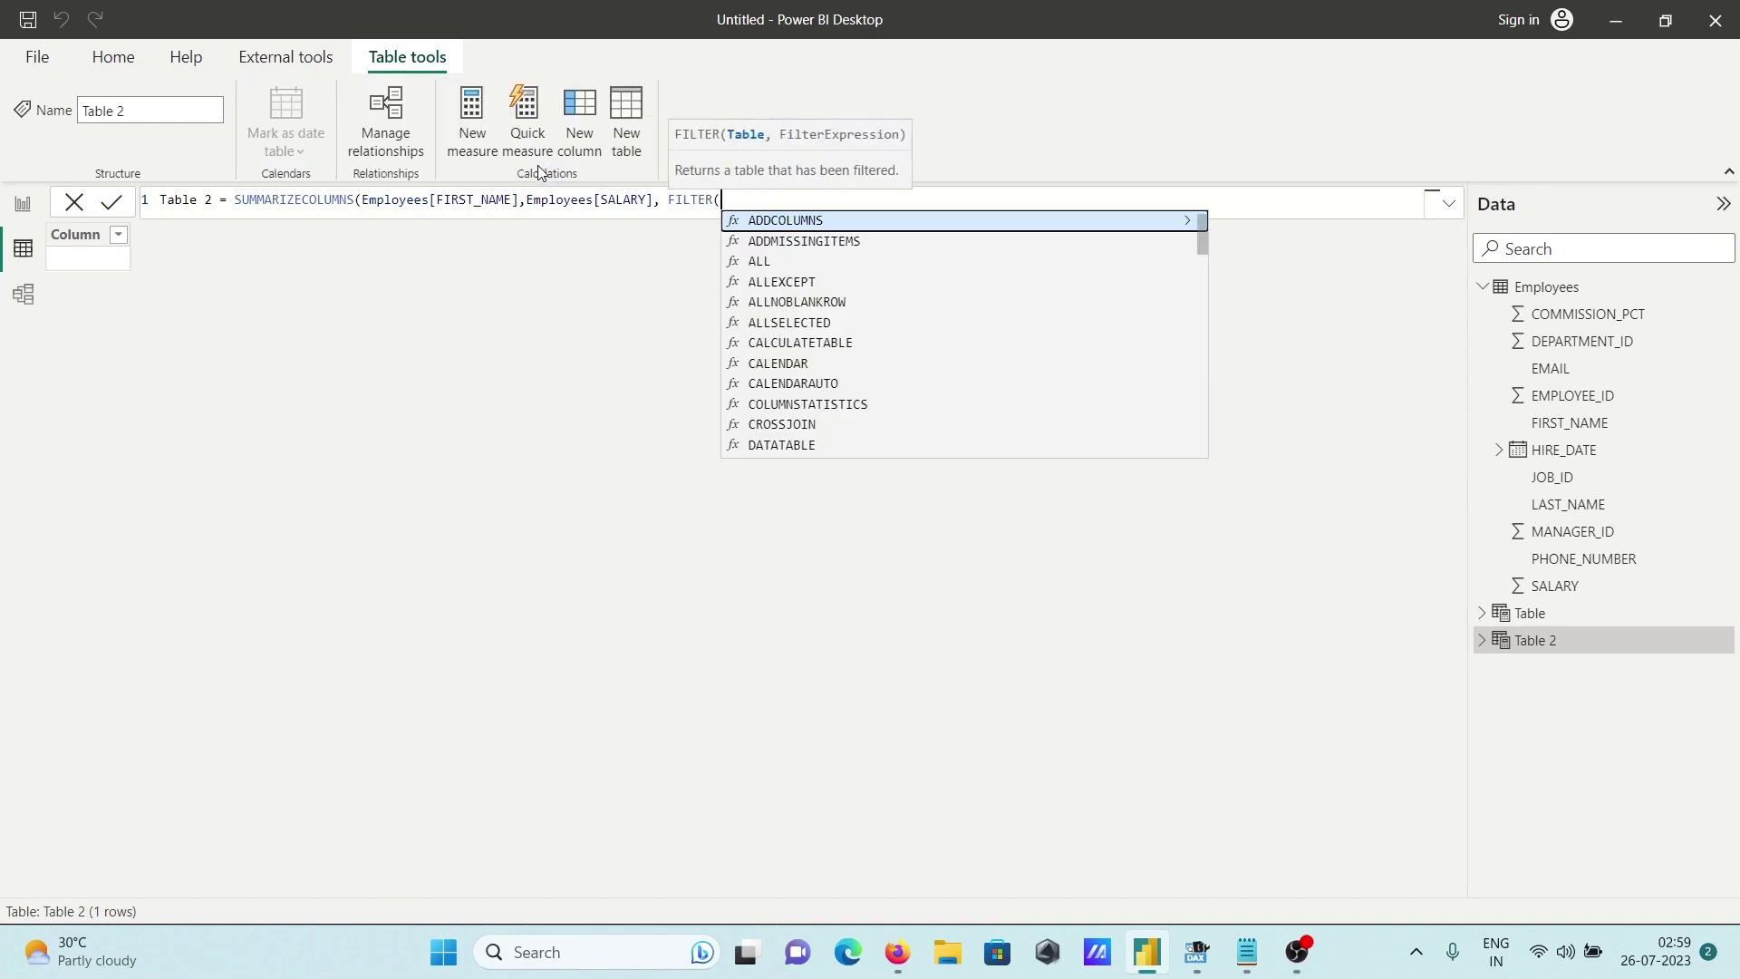
type("\"")
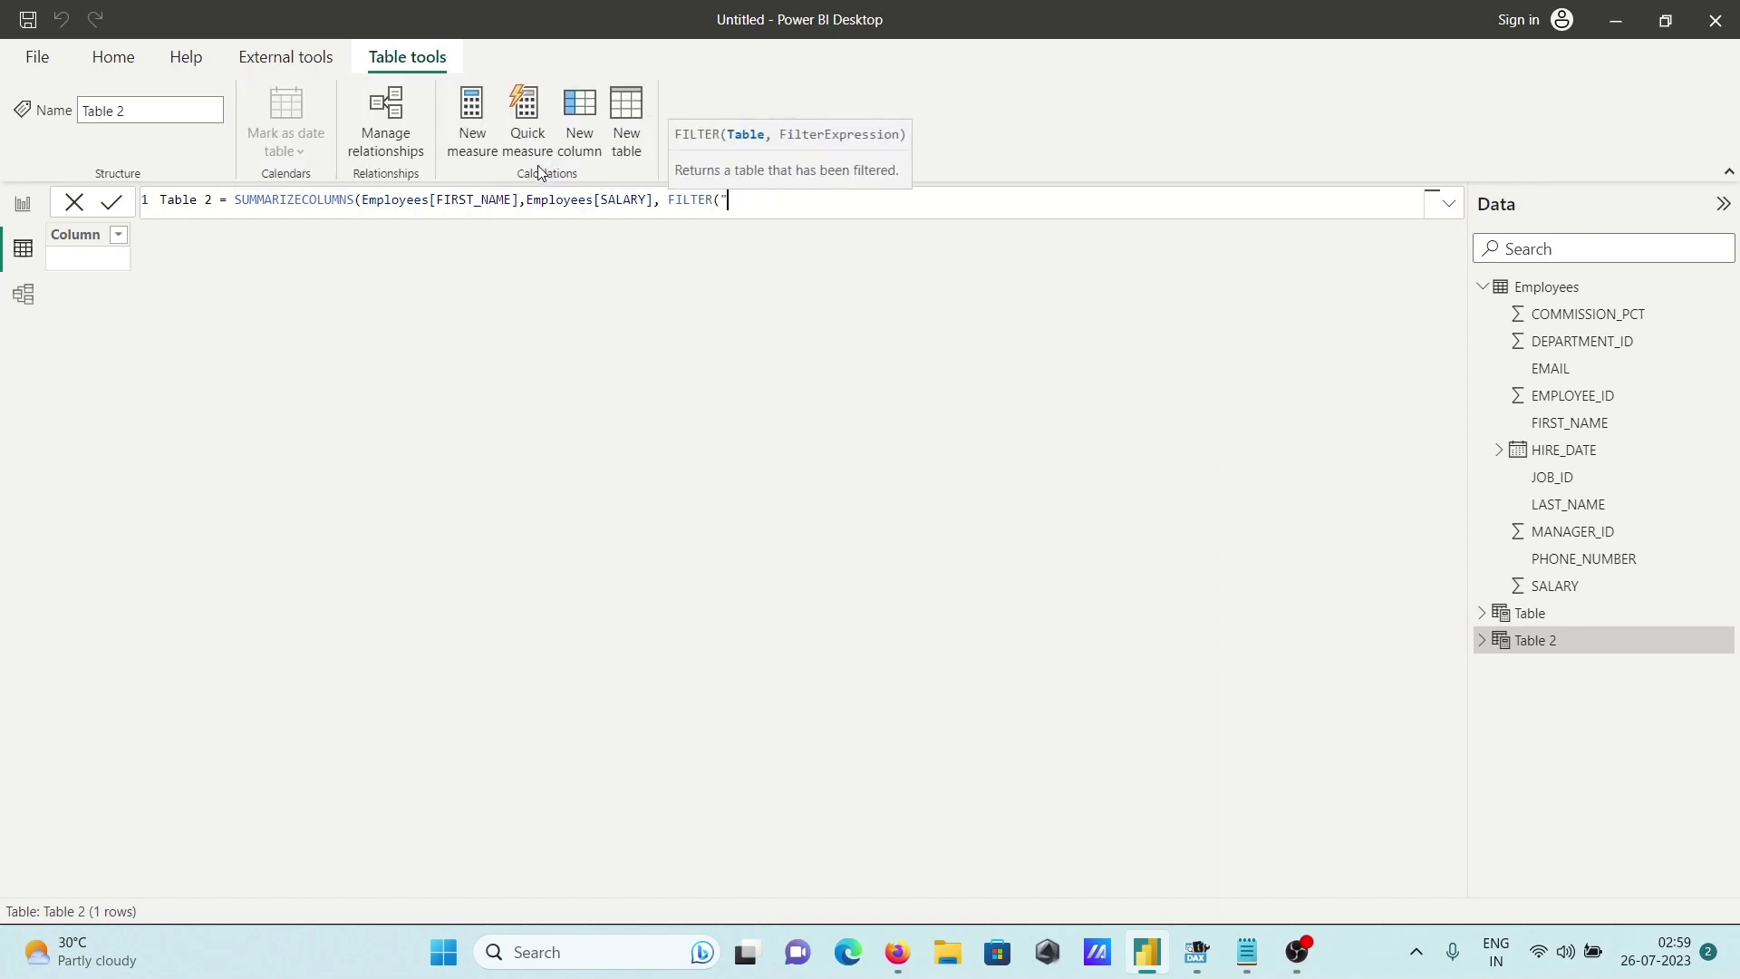
type("Employe")
key("BackSpace")
key("BackSpace")
key("BackSpace")
key("BackSpace")
key("BackSpace")
key("BackSpace")
key("BackSpace")
key("BackSpace")
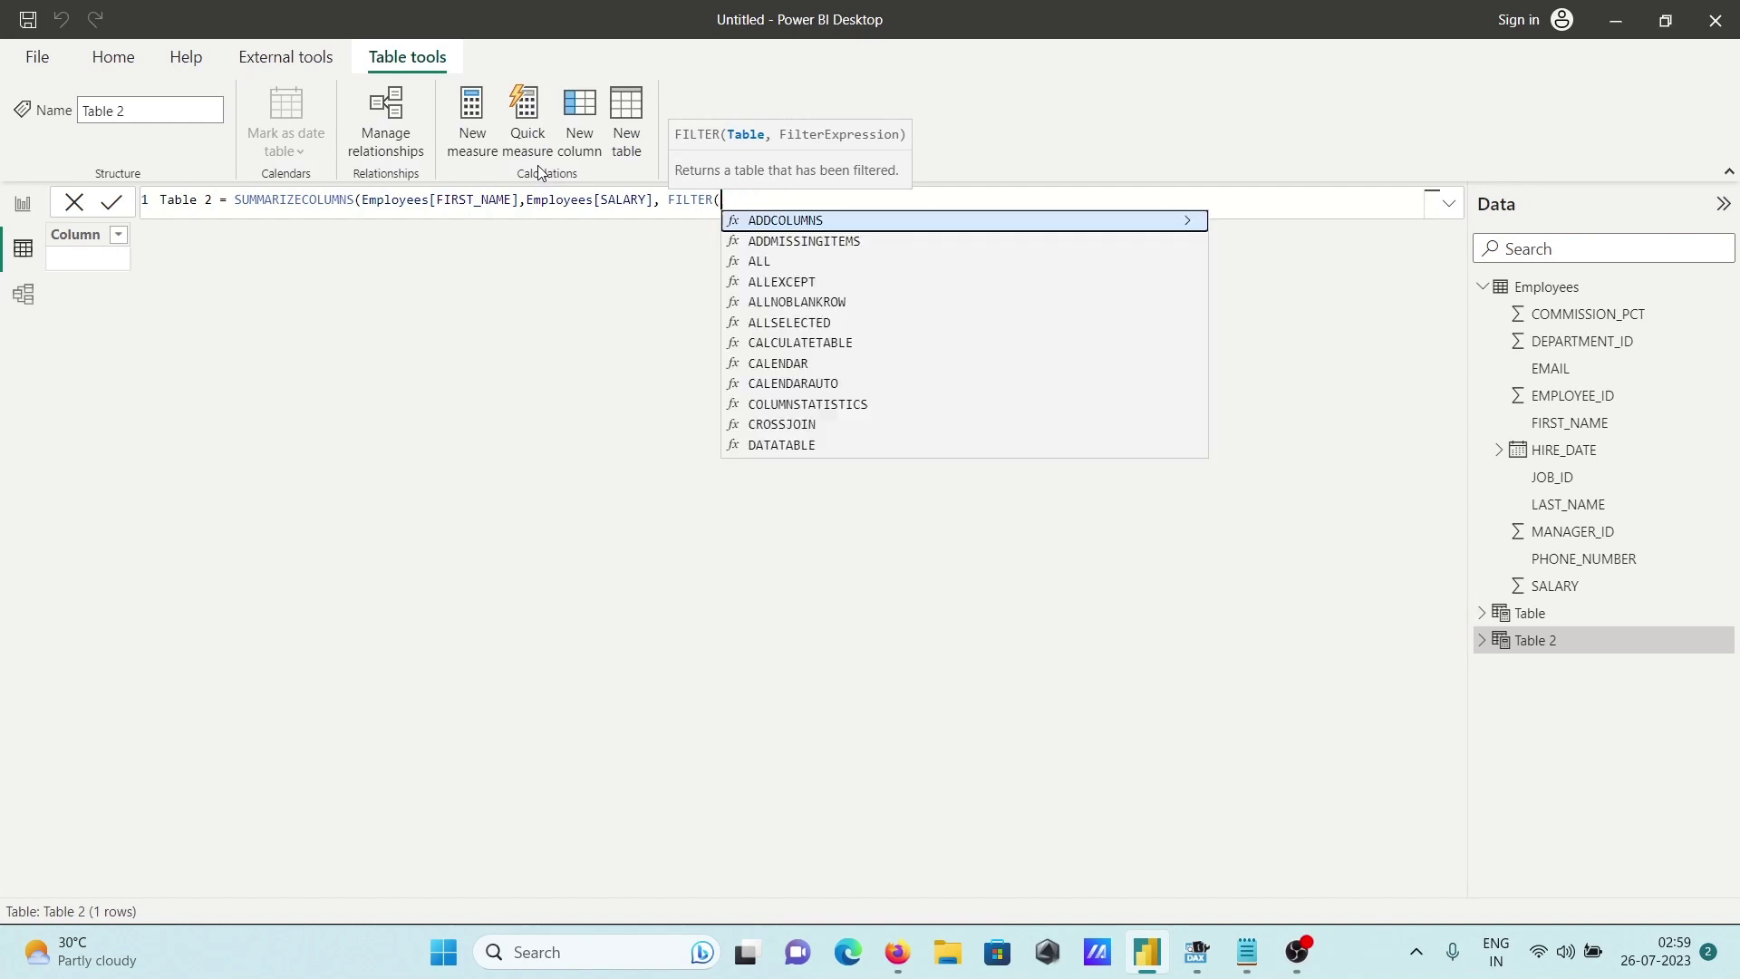
Complete FILTER with the table 'Employees' and the condition Employees[DEPARTMENT_ID]=60, close both functions and commit the formula
type("'")
key("Tab")
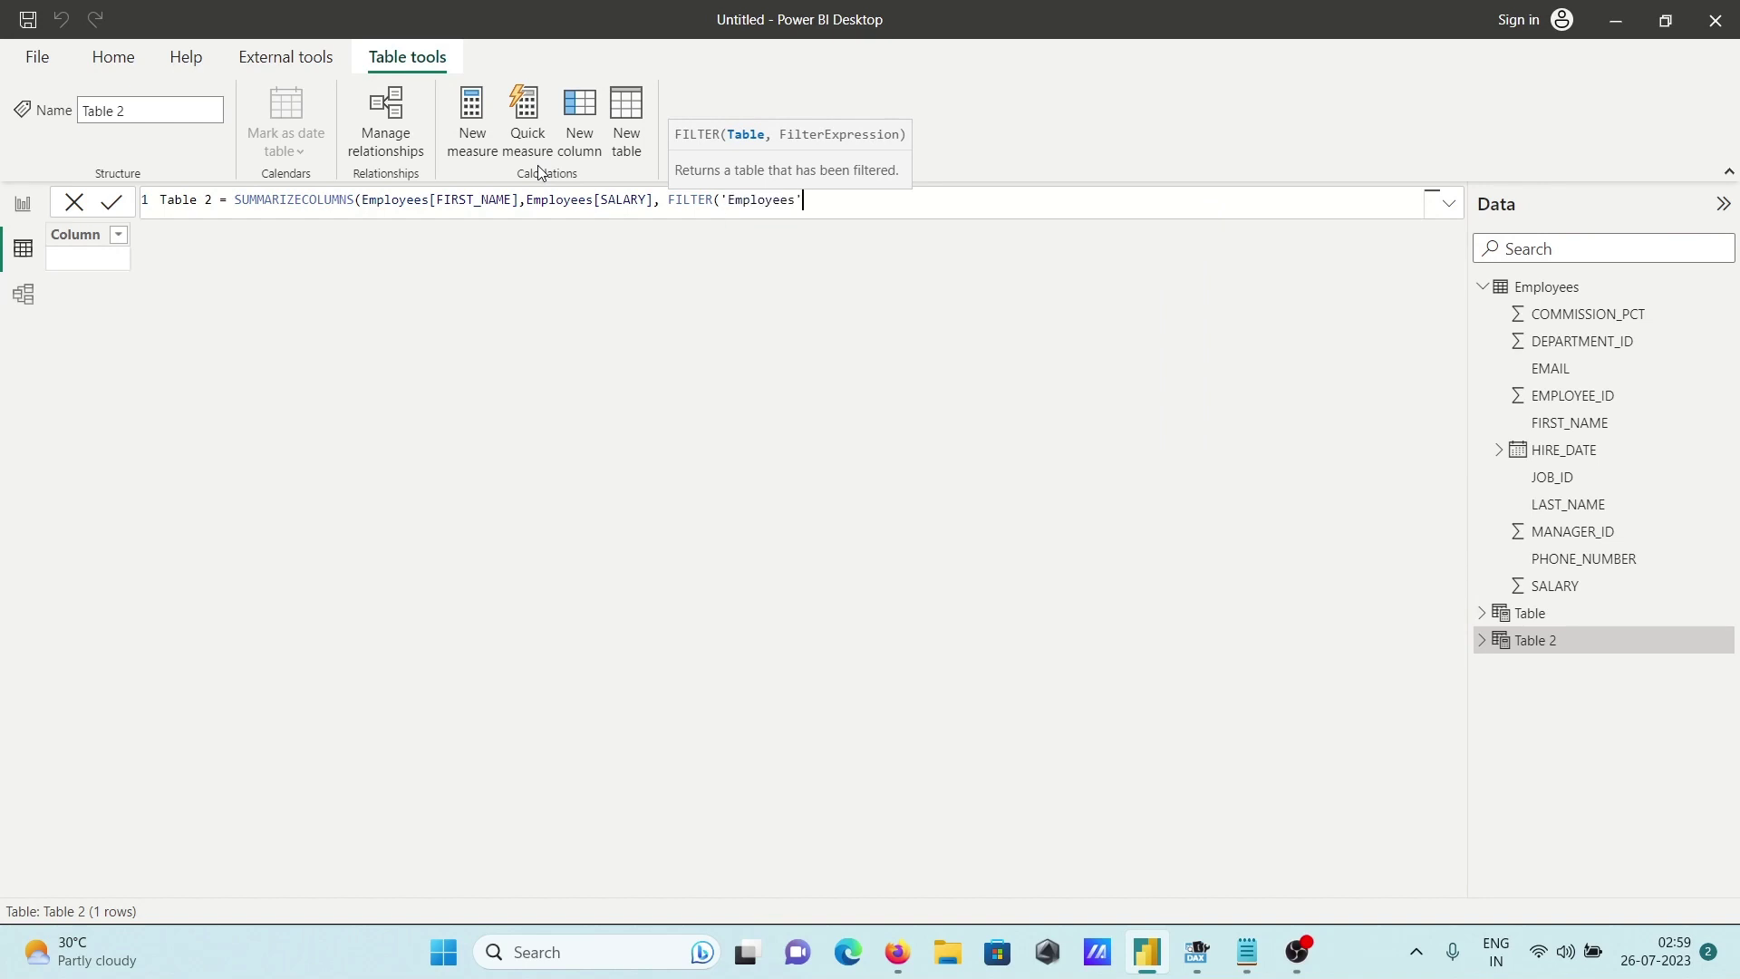
type(",E")
key("Down")
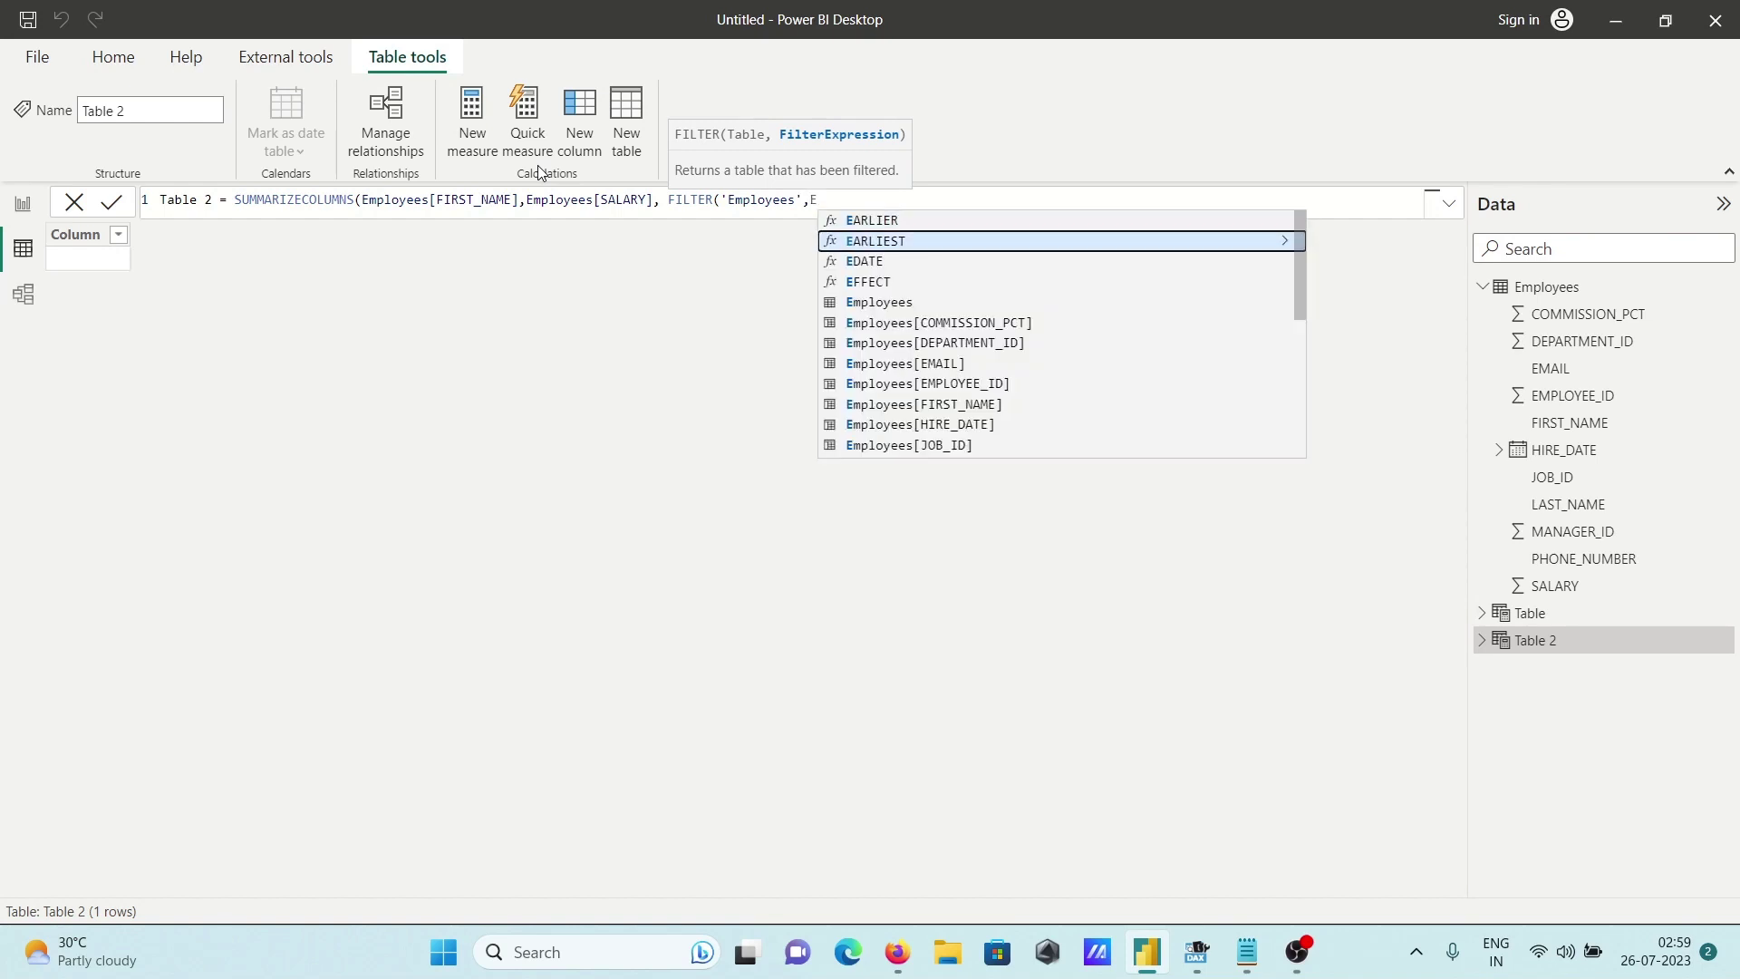
key("Down")
key("Down")
key("Down")
key("Down")
key("Down")
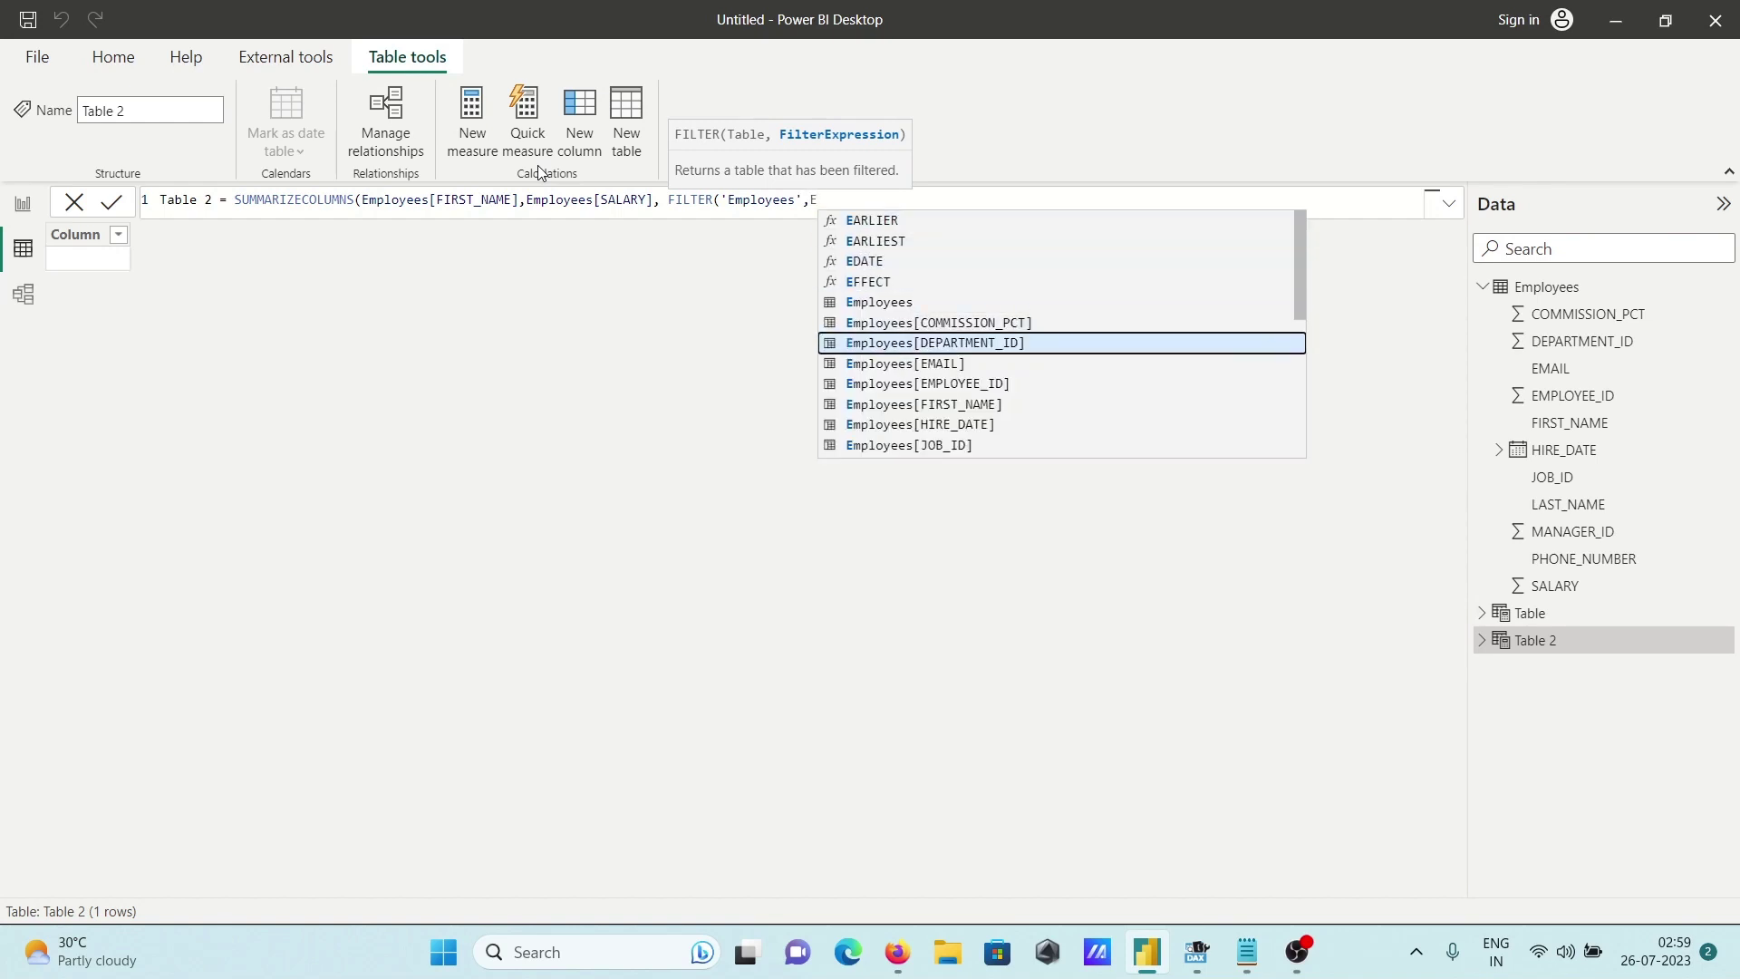
key("Tab")
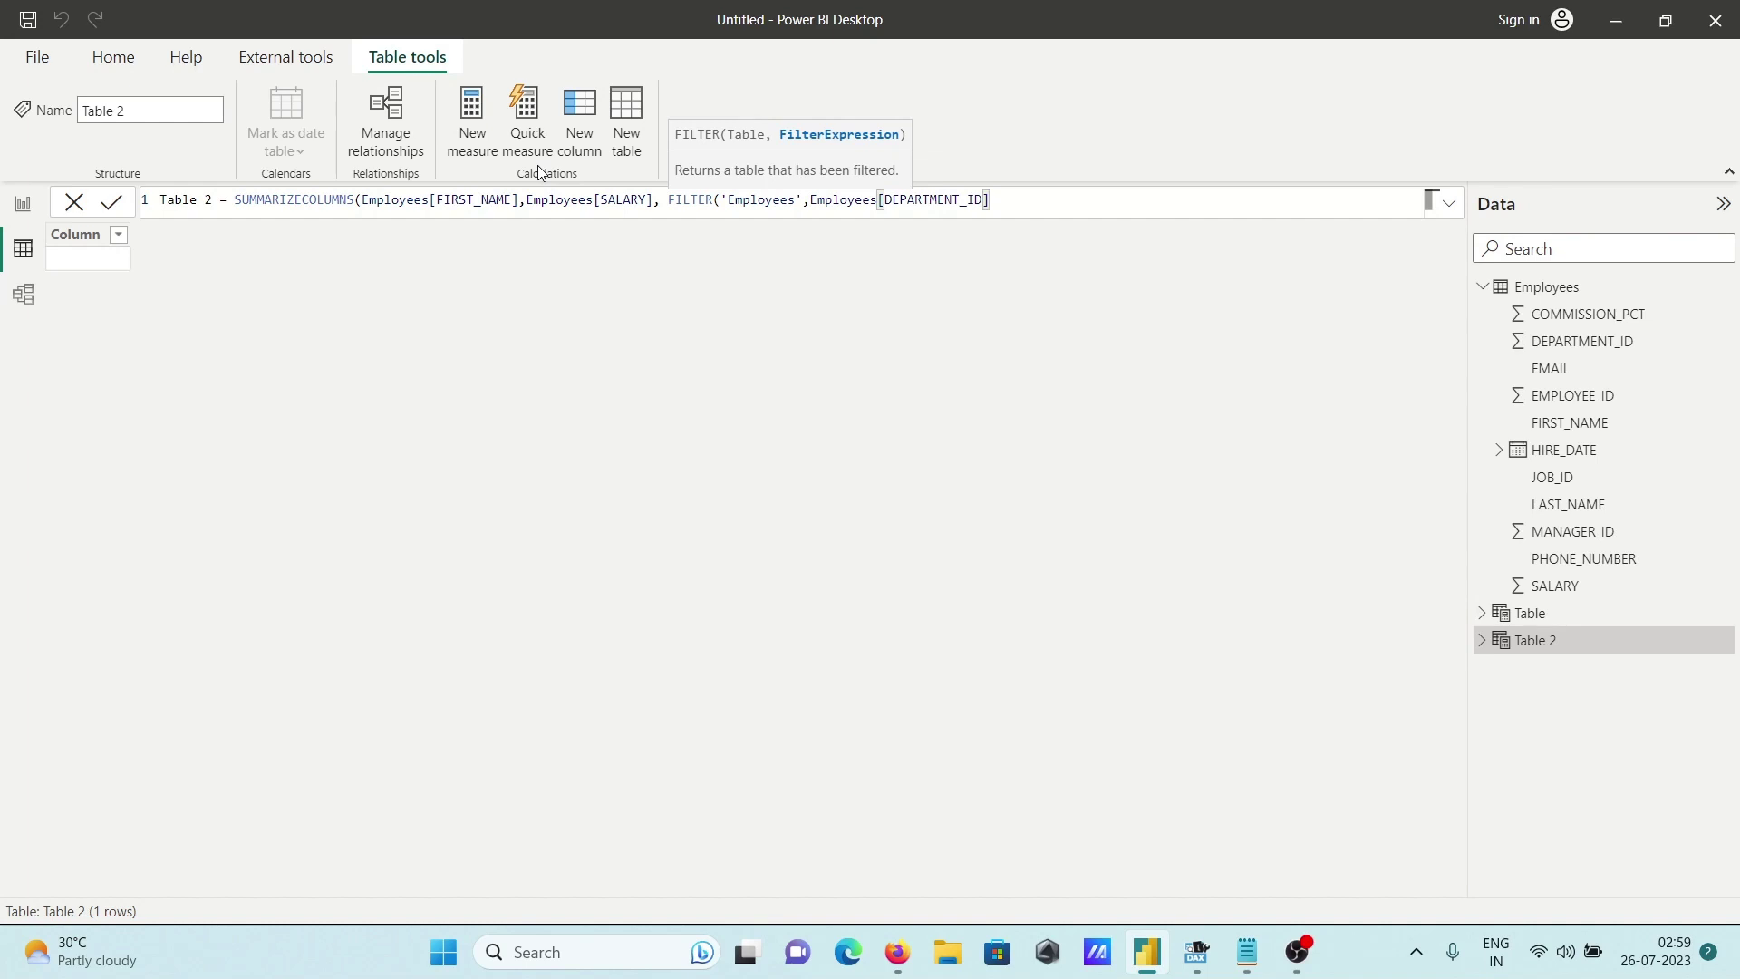
type("=60")
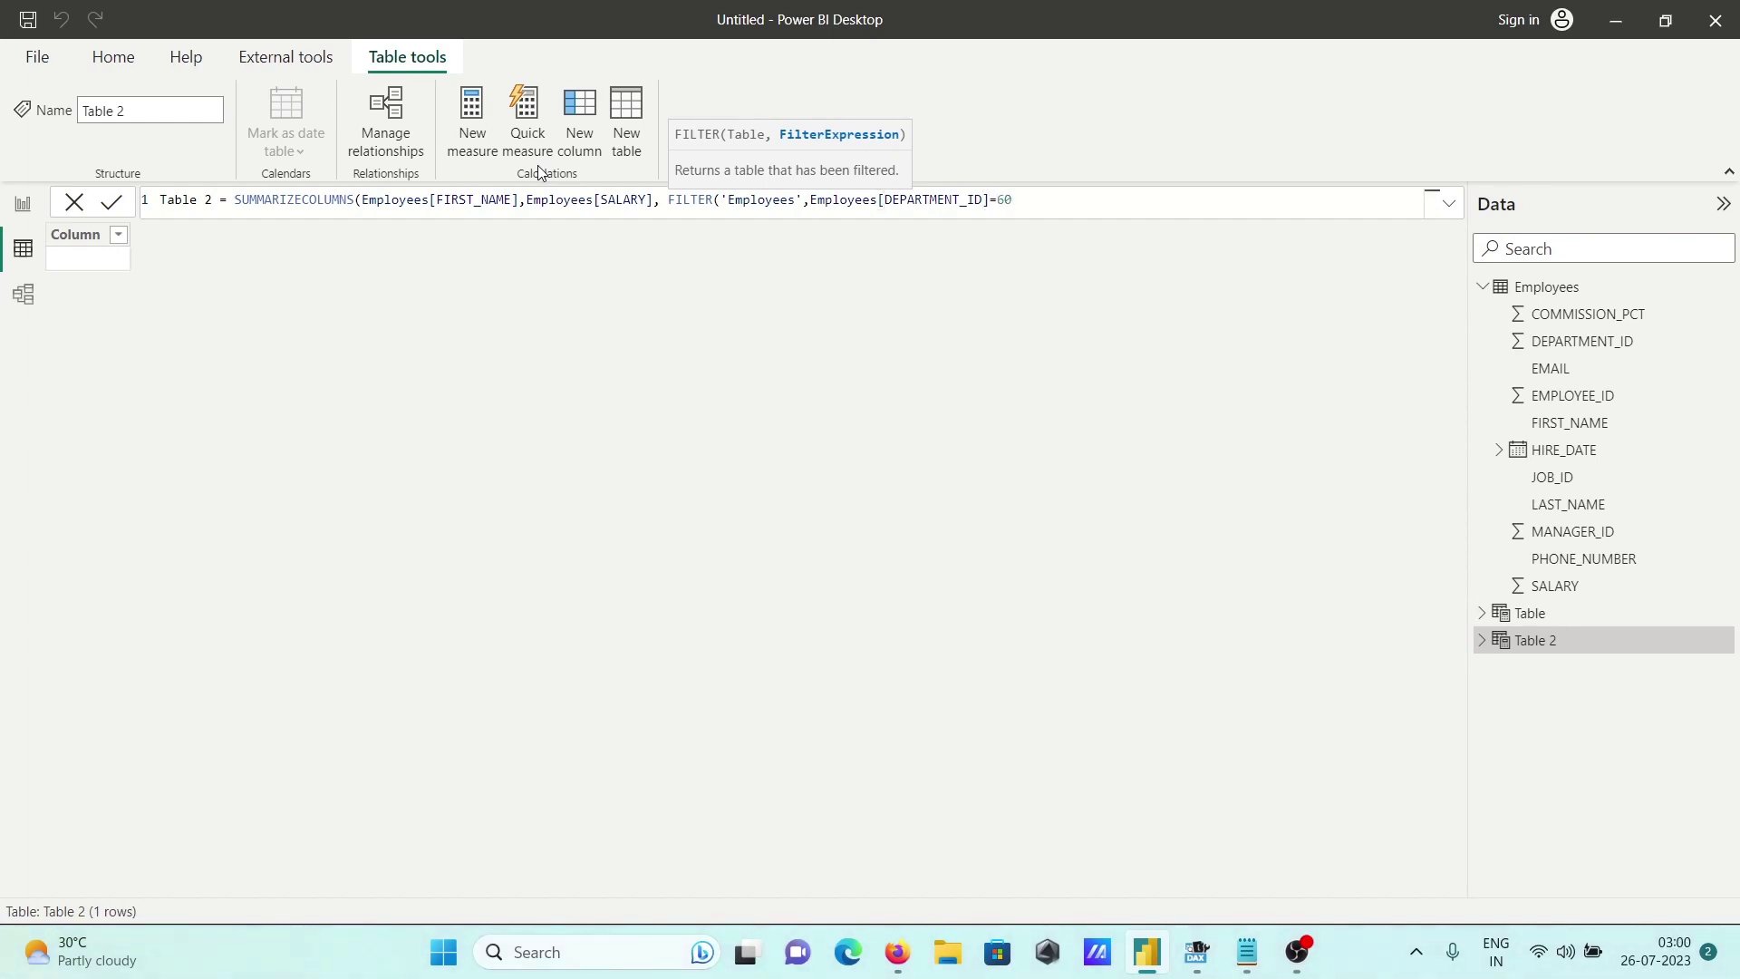
type(")")
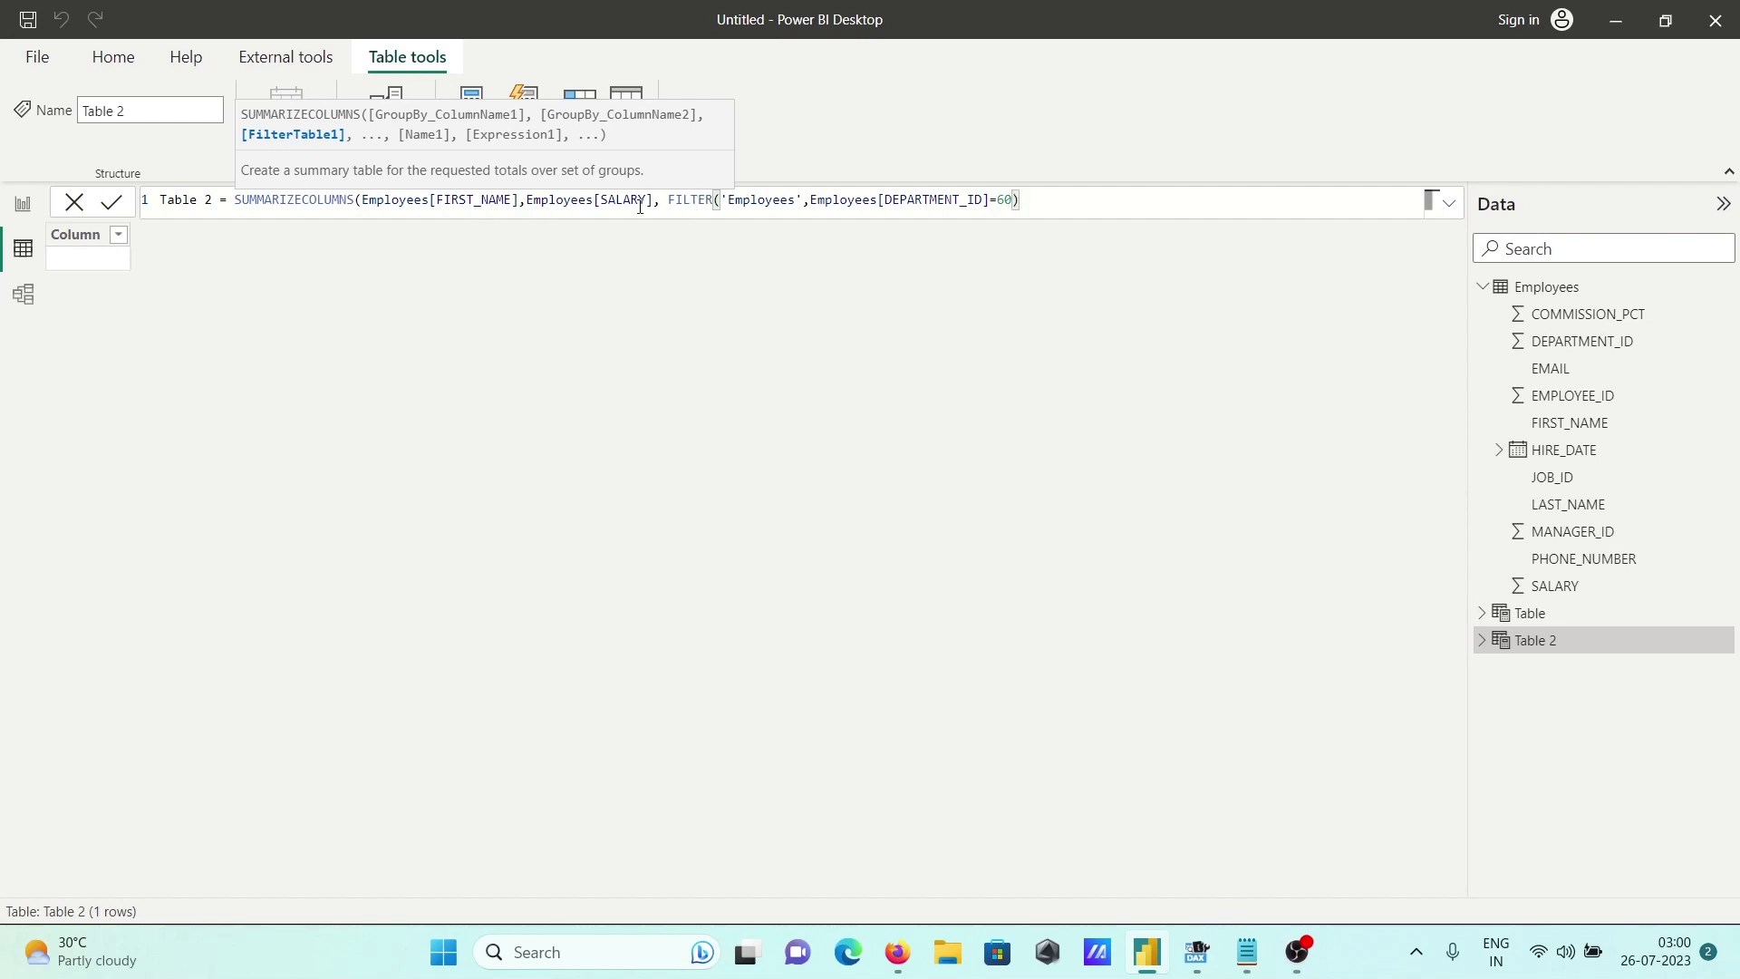
type(")")
key("Return")
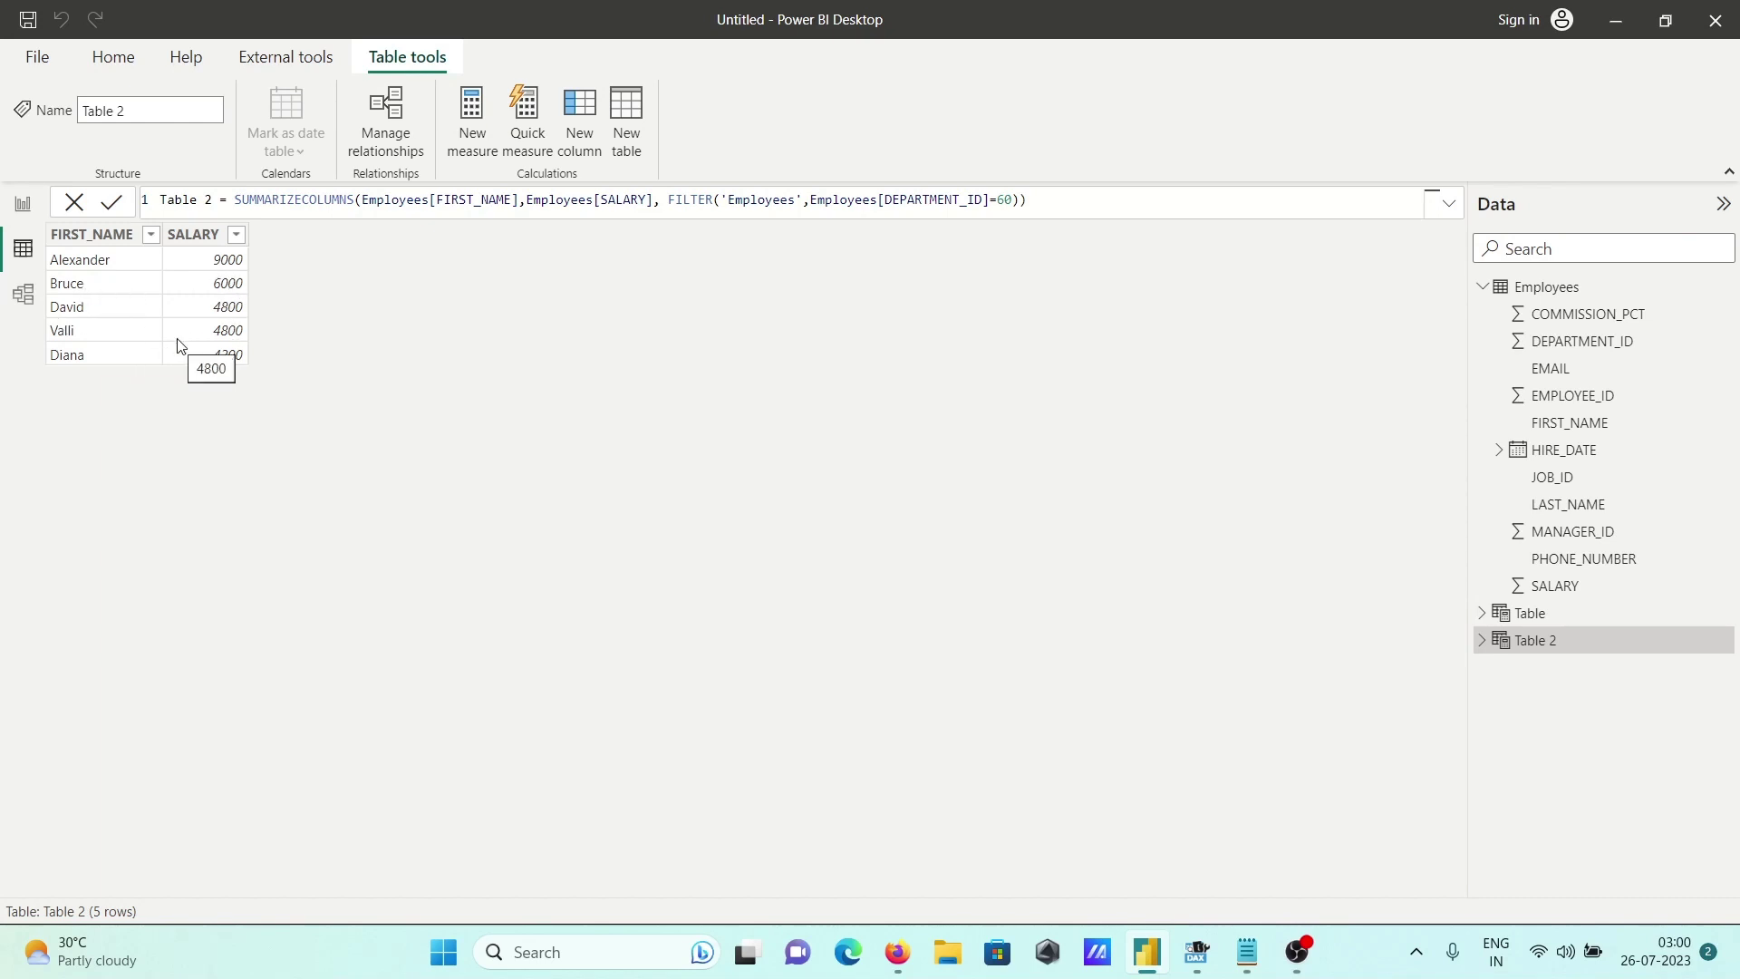
Insert Employees[DEPARTMENT_ID] as a third group-by column before FILTER and commit the formula
left_click(1008, 198)
left_click(662, 200)
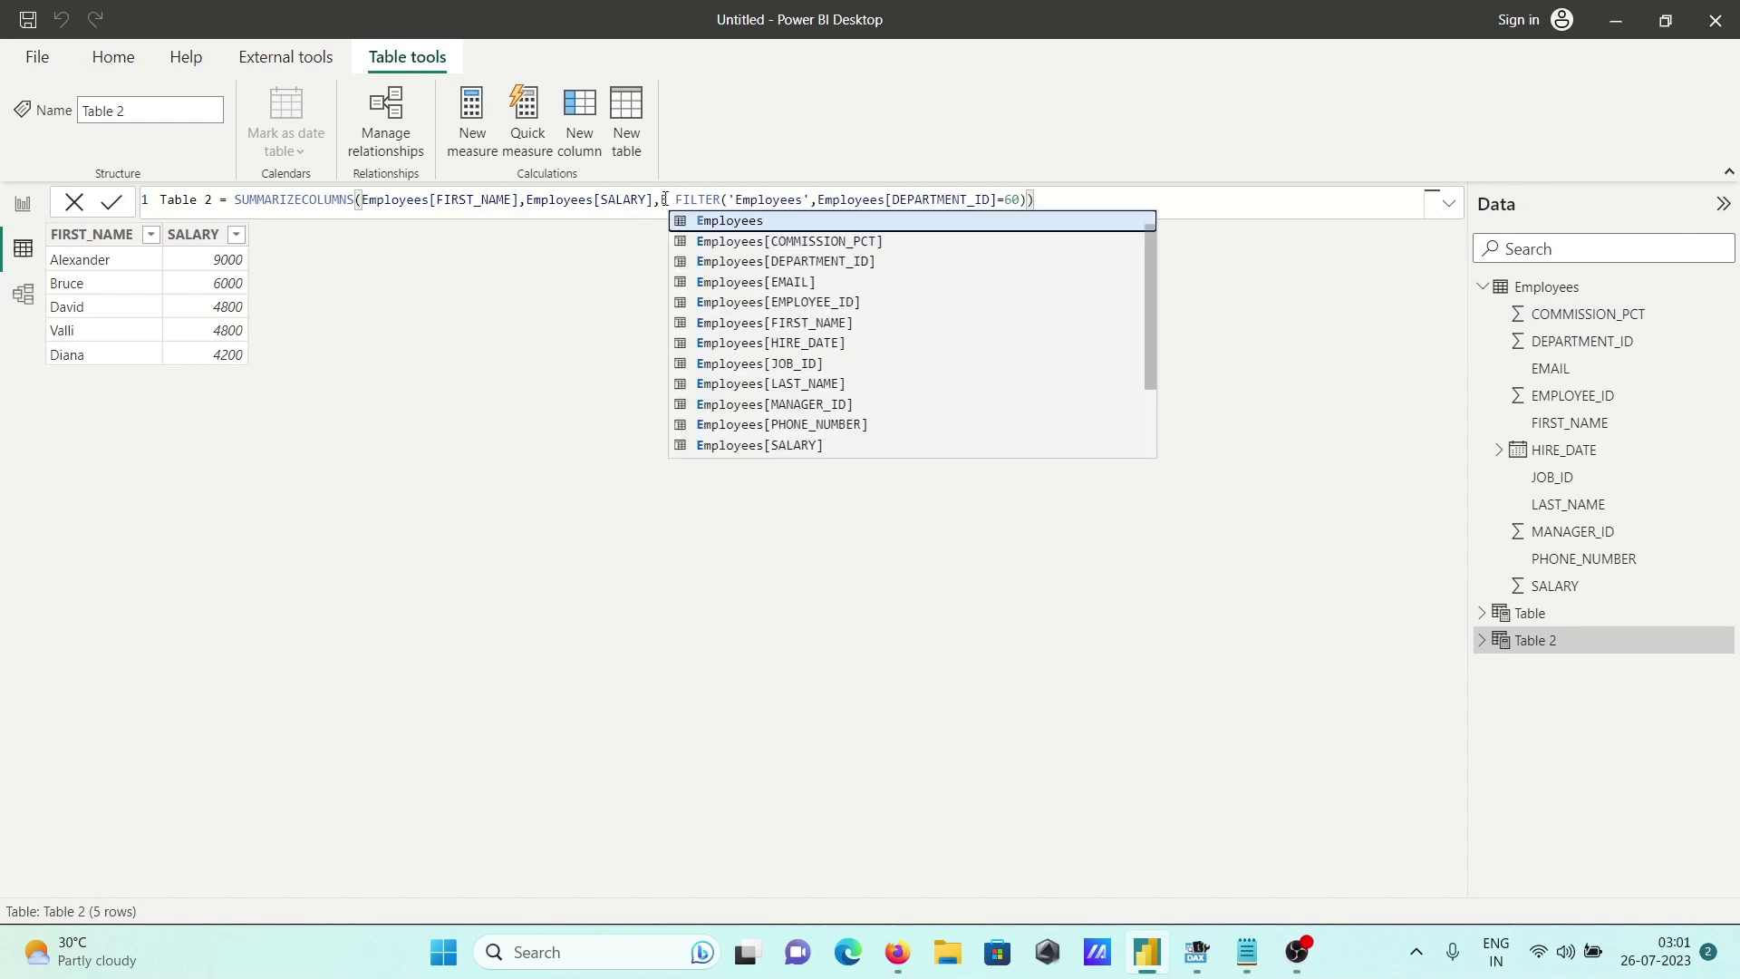
key("Down")
key("Down")
type("E")
key("Tab")
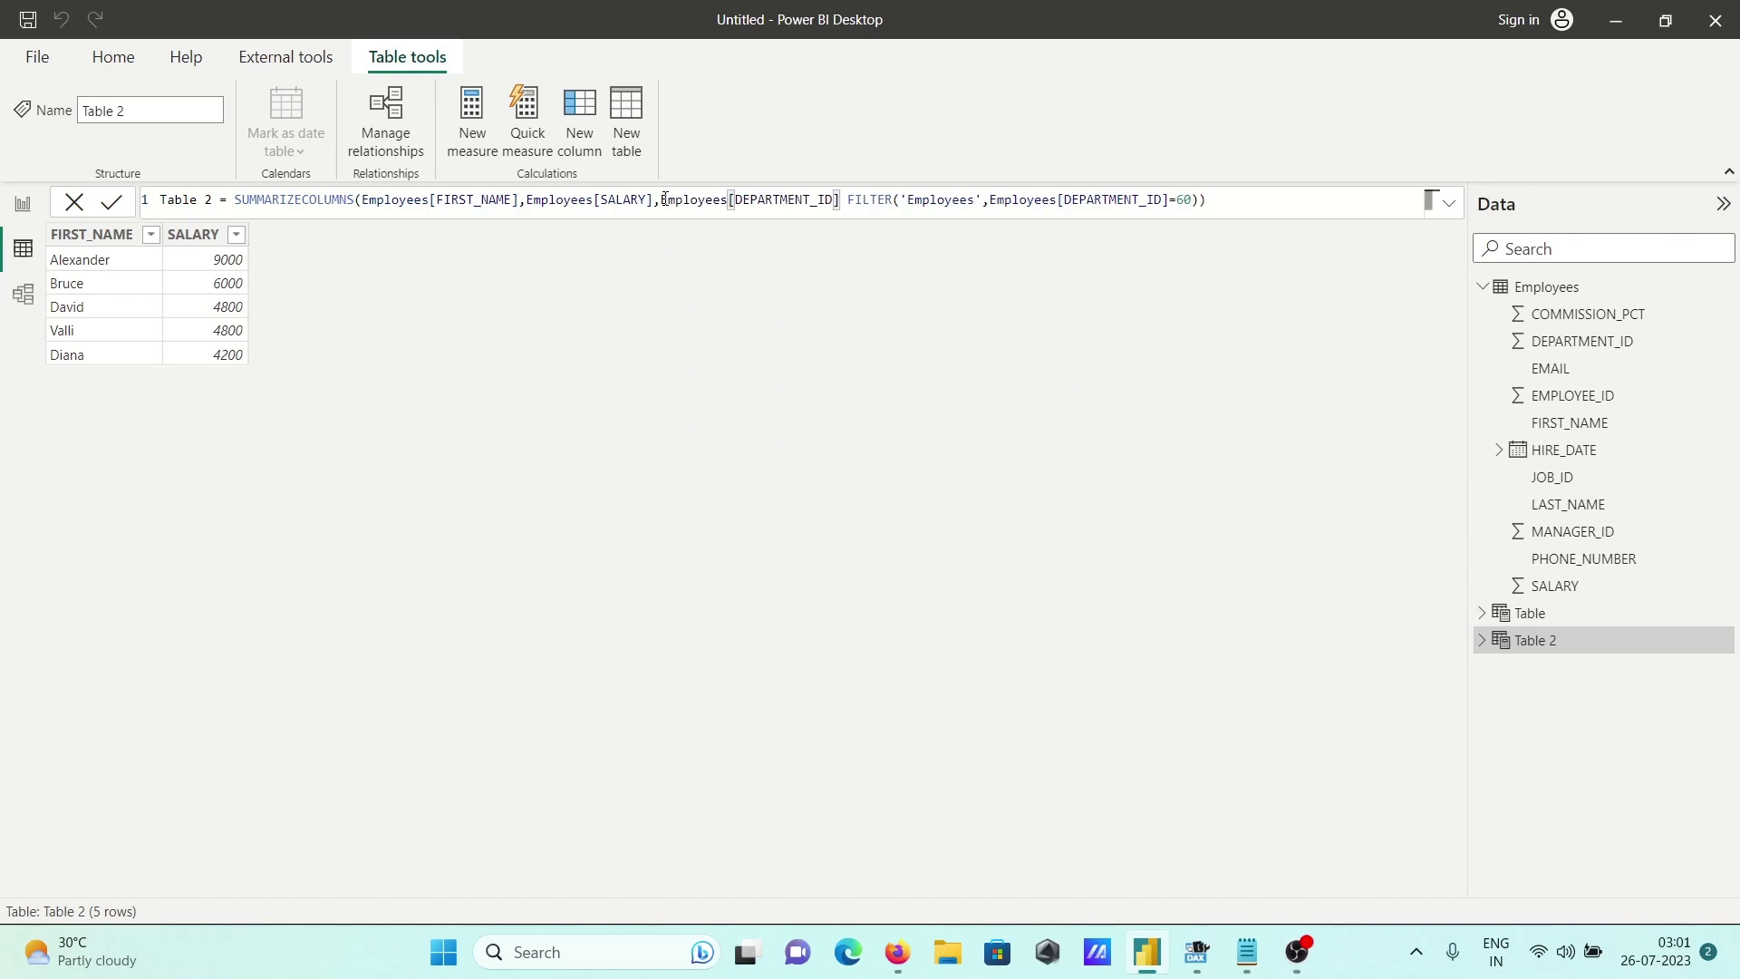
type(",")
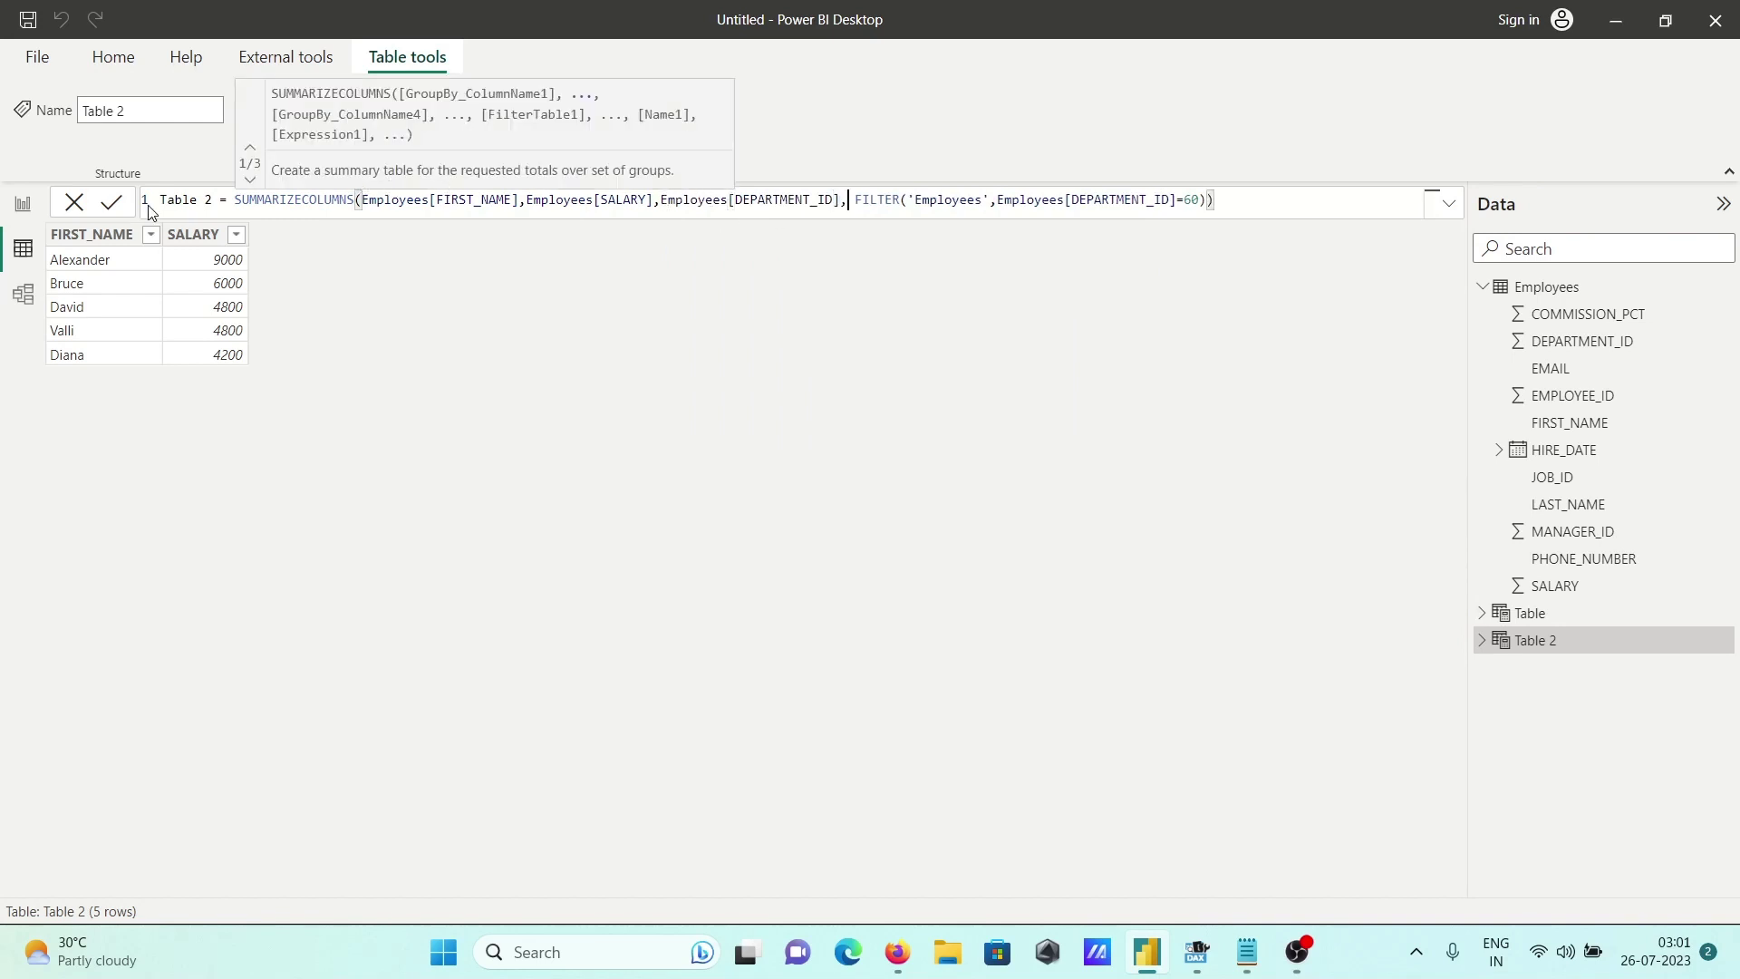
left_click(115, 208)
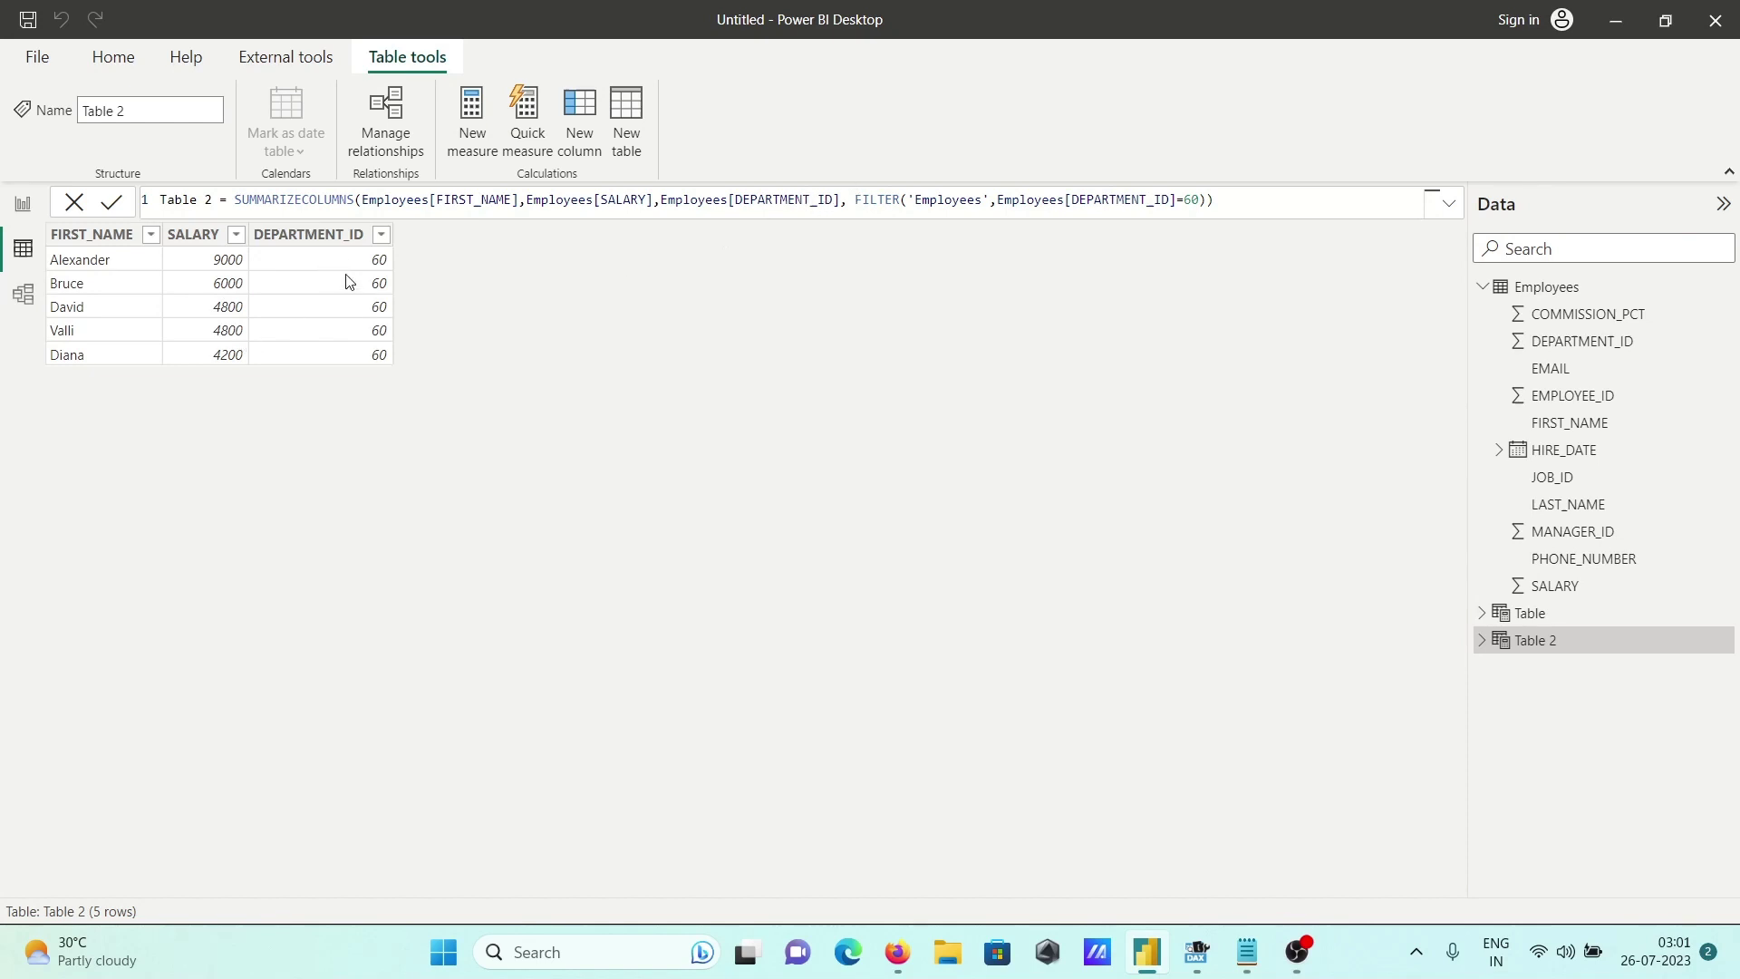
Replace DEPARTMENT_ID with EMPLOYEE_ID in the third group-by column so it reads Employees[EMPLOYEE_ID], and commit the formula
left_click(812, 199)
key("BackSpace")
key("BackSpace")
key("BackSpace")
key("BackSpace")
key("BackSpace")
key("BackSpace")
key("BackSpace")
key("BackSpace")
key("BackSpace")
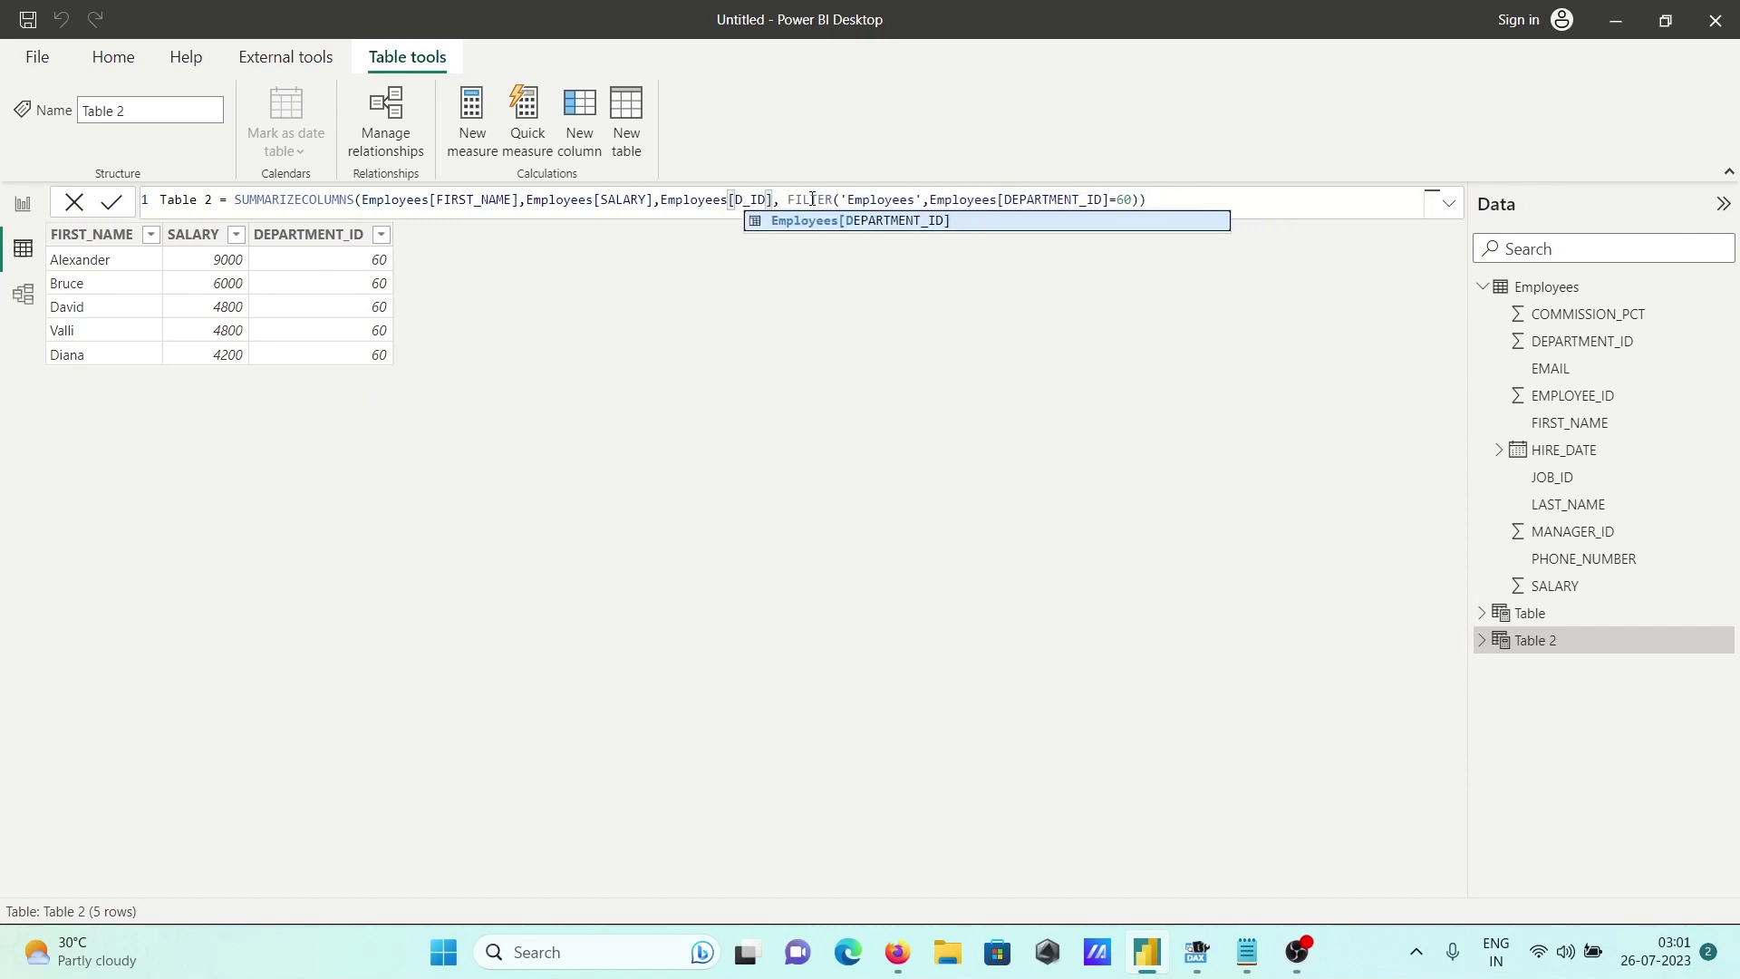
key("Tab")
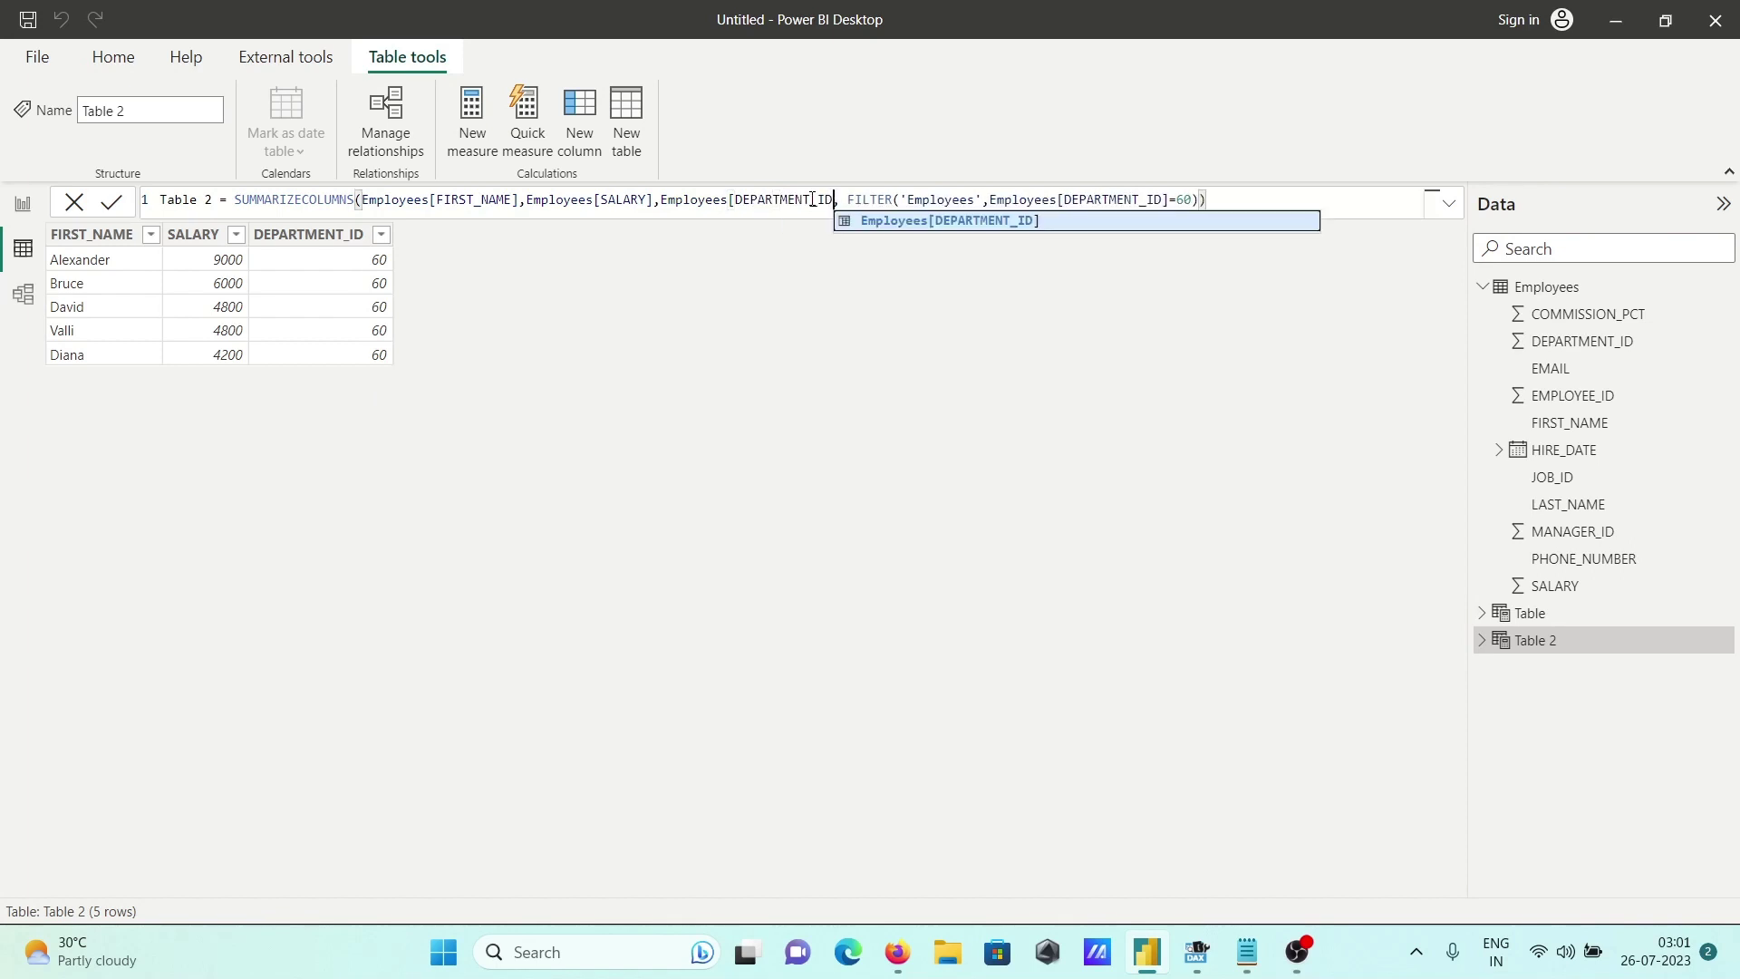
key("BackSpace")
key("BackSpace")
key("BackSpace")
key("BackSpace")
key("BackSpace")
key("BackSpace")
key("BackSpace")
key("BackSpace")
key("BackSpace")
key("BackSpace")
key("BackSpace")
key("BackSpace")
key("BackSpace")
type("E")
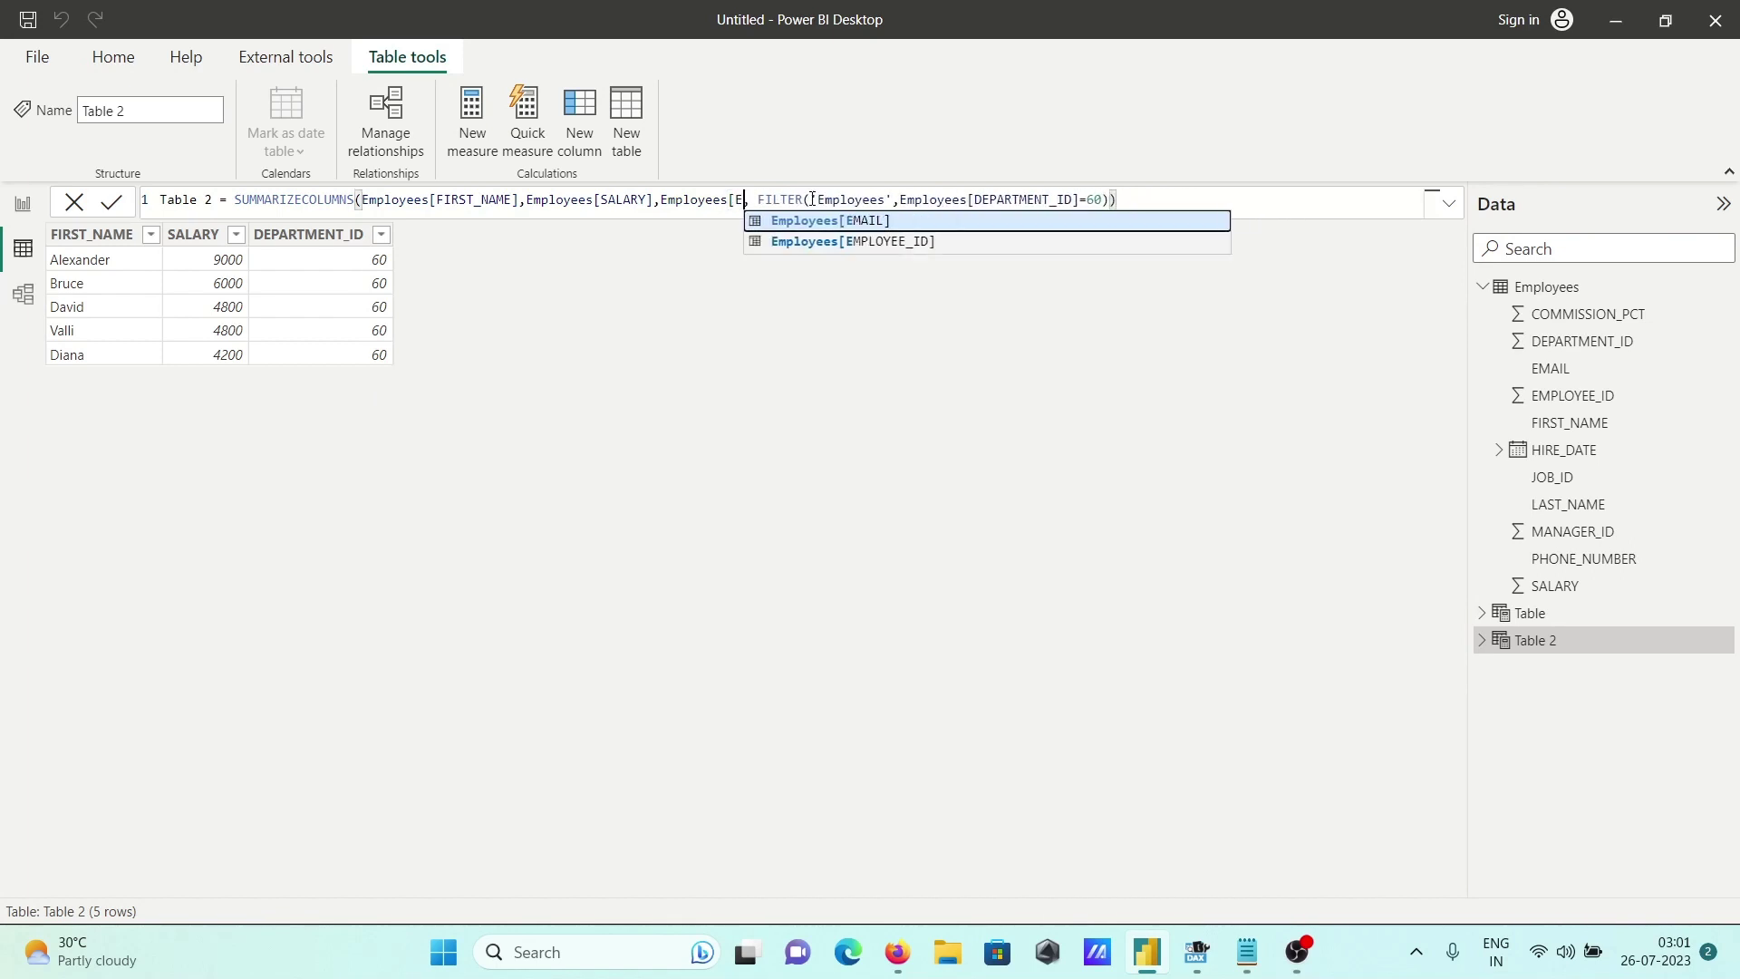
key("Down")
key("Tab")
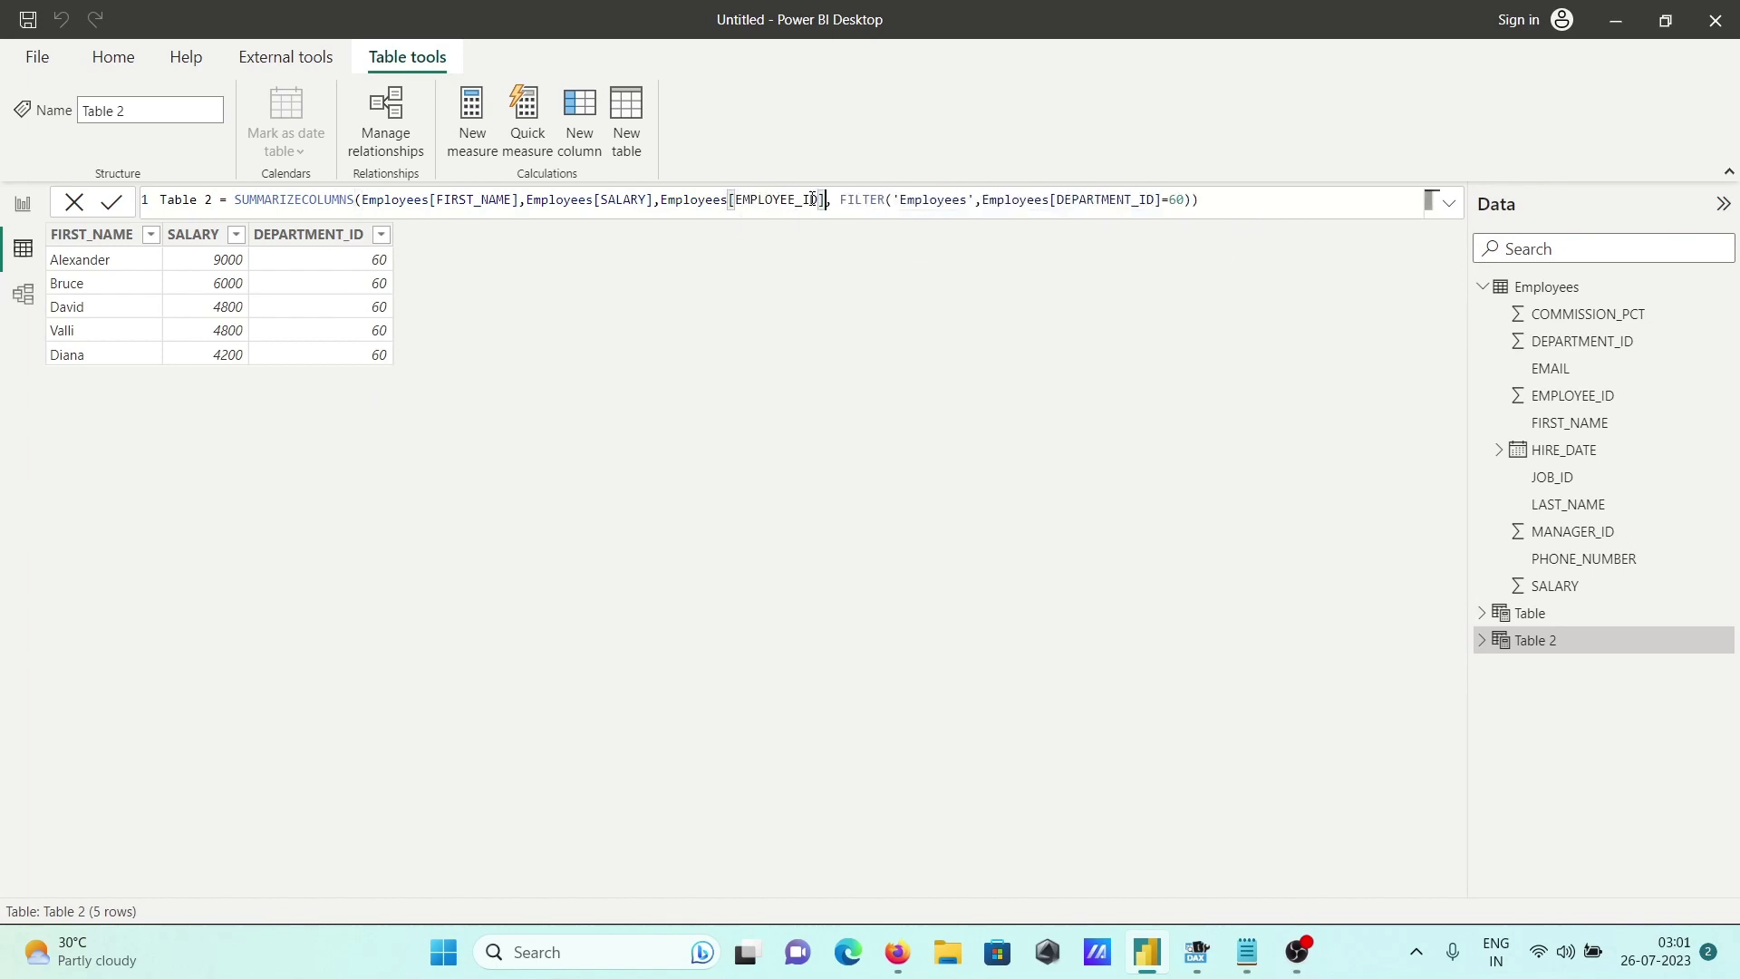
left_click(112, 201)
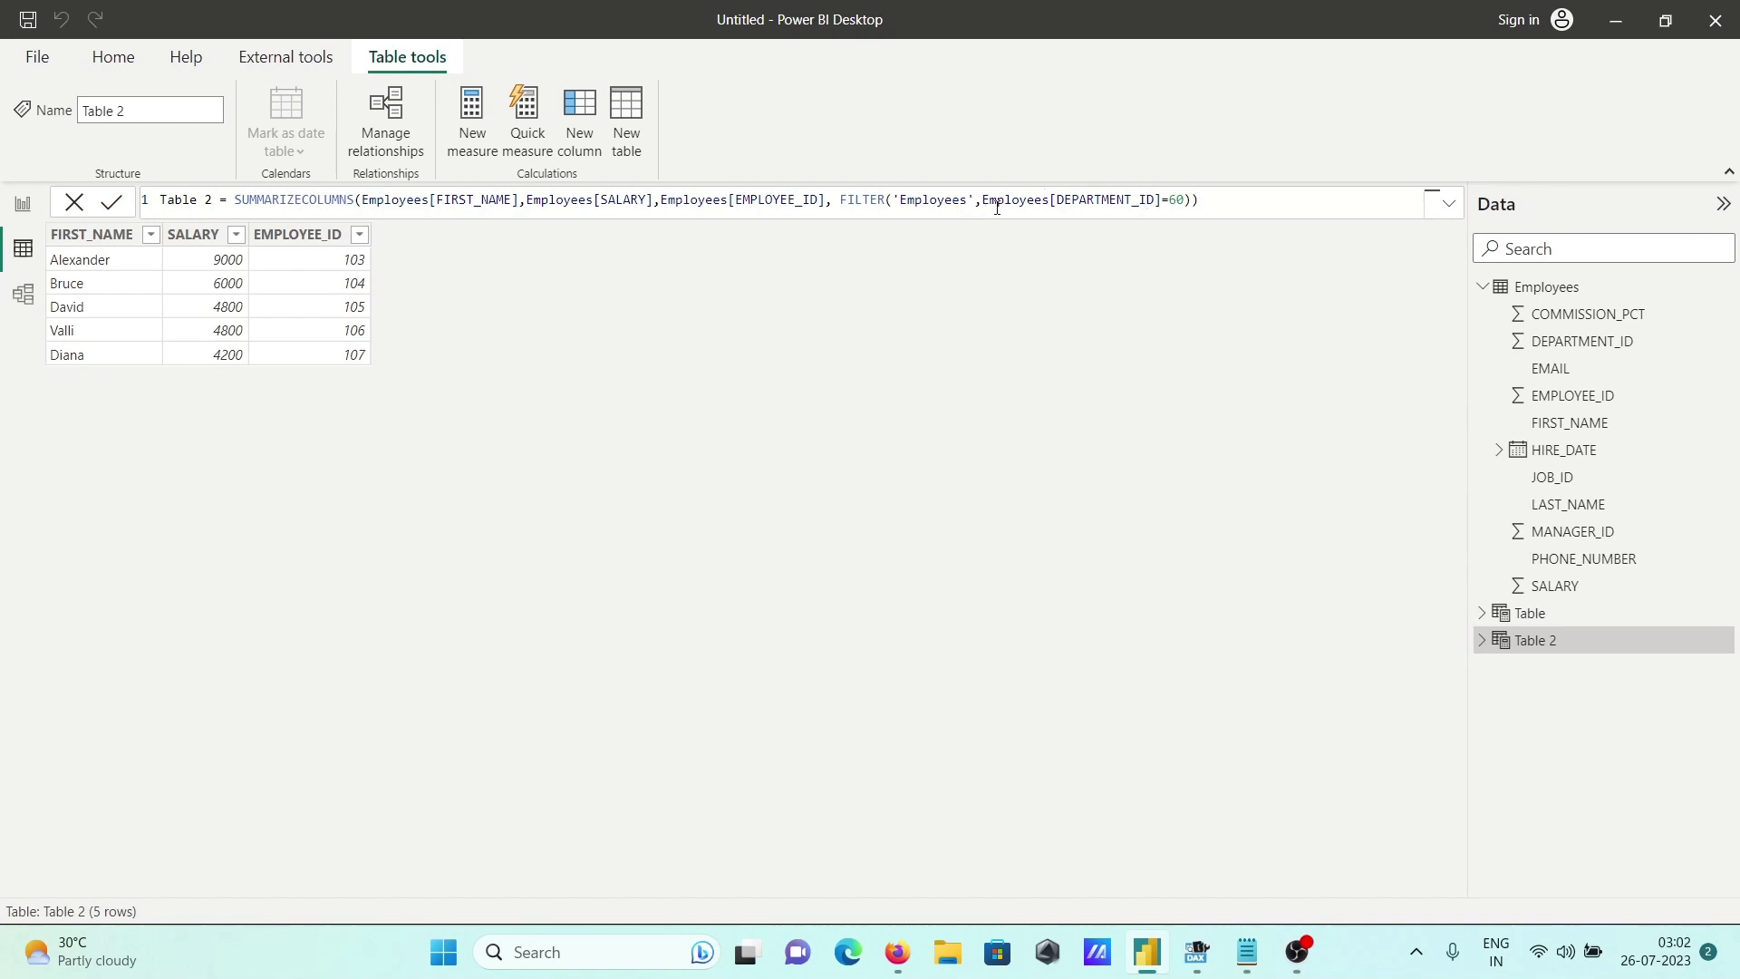
Change the SUMMARIZECOLUMNS function of Table 2 to SUMMARIZE and inspect the error on the Employees[EMPLOYEE_ID] argument
left_click(355, 199)
key("BackSpace")
key("BackSpace")
key("BackSpace")
key("BackSpace")
key("BackSpace")
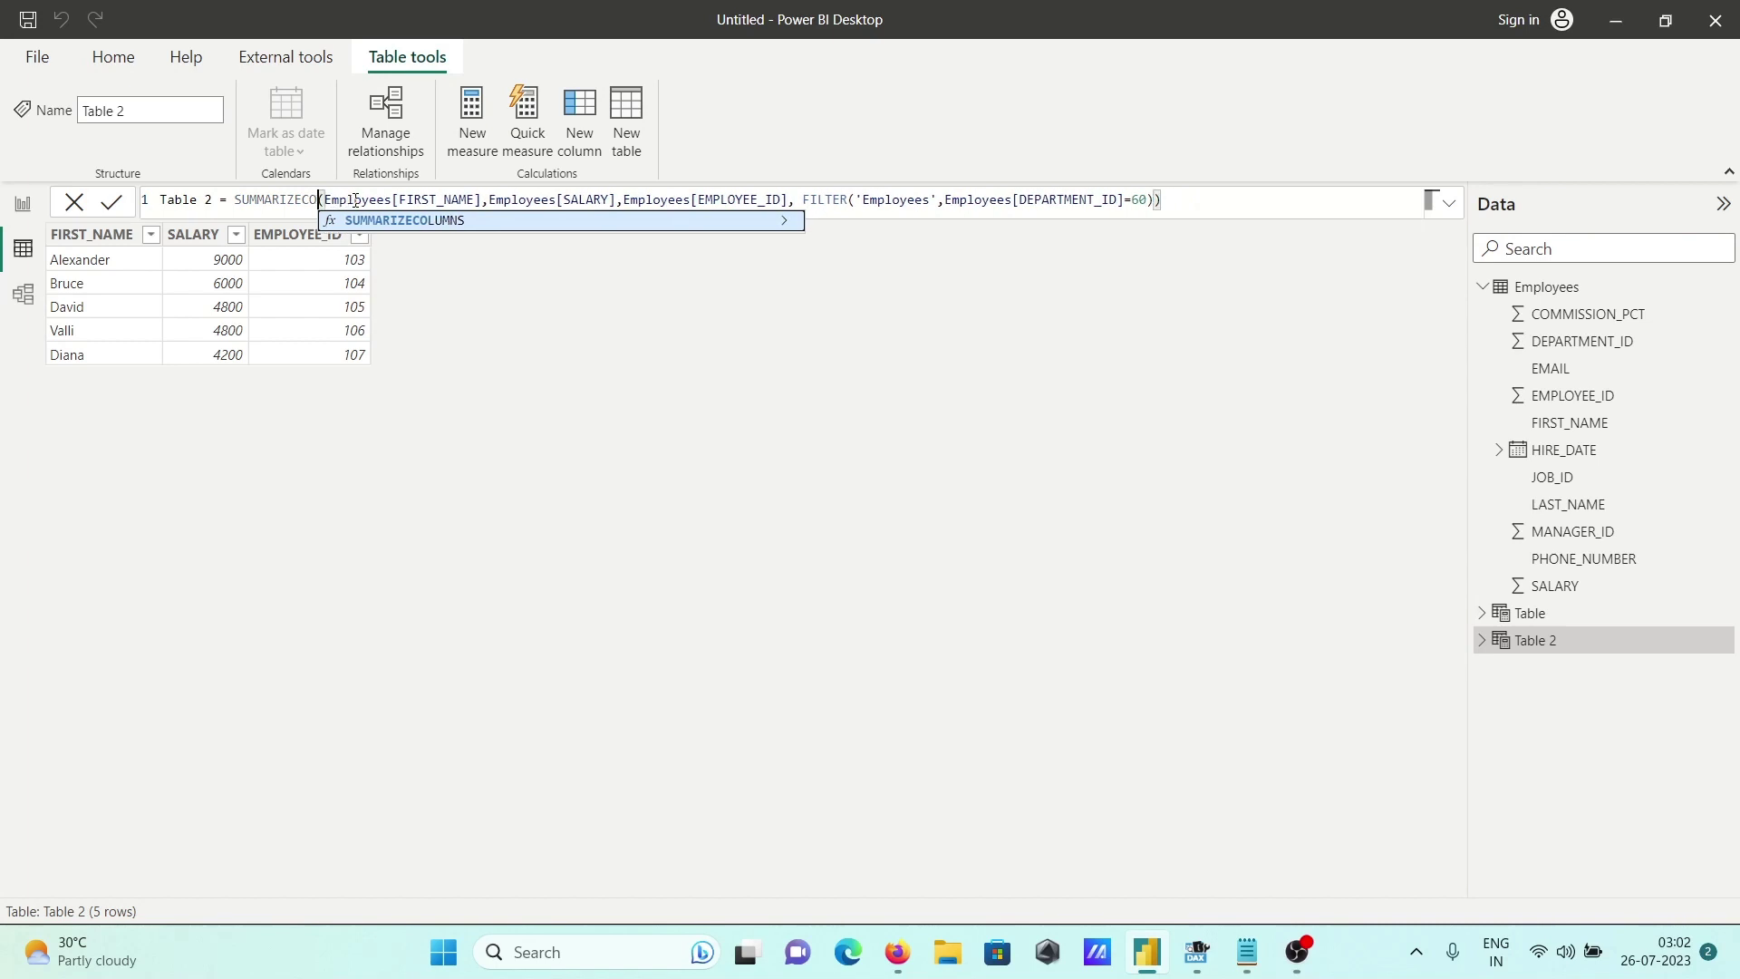
key("BackSpace")
key("BackSpace")
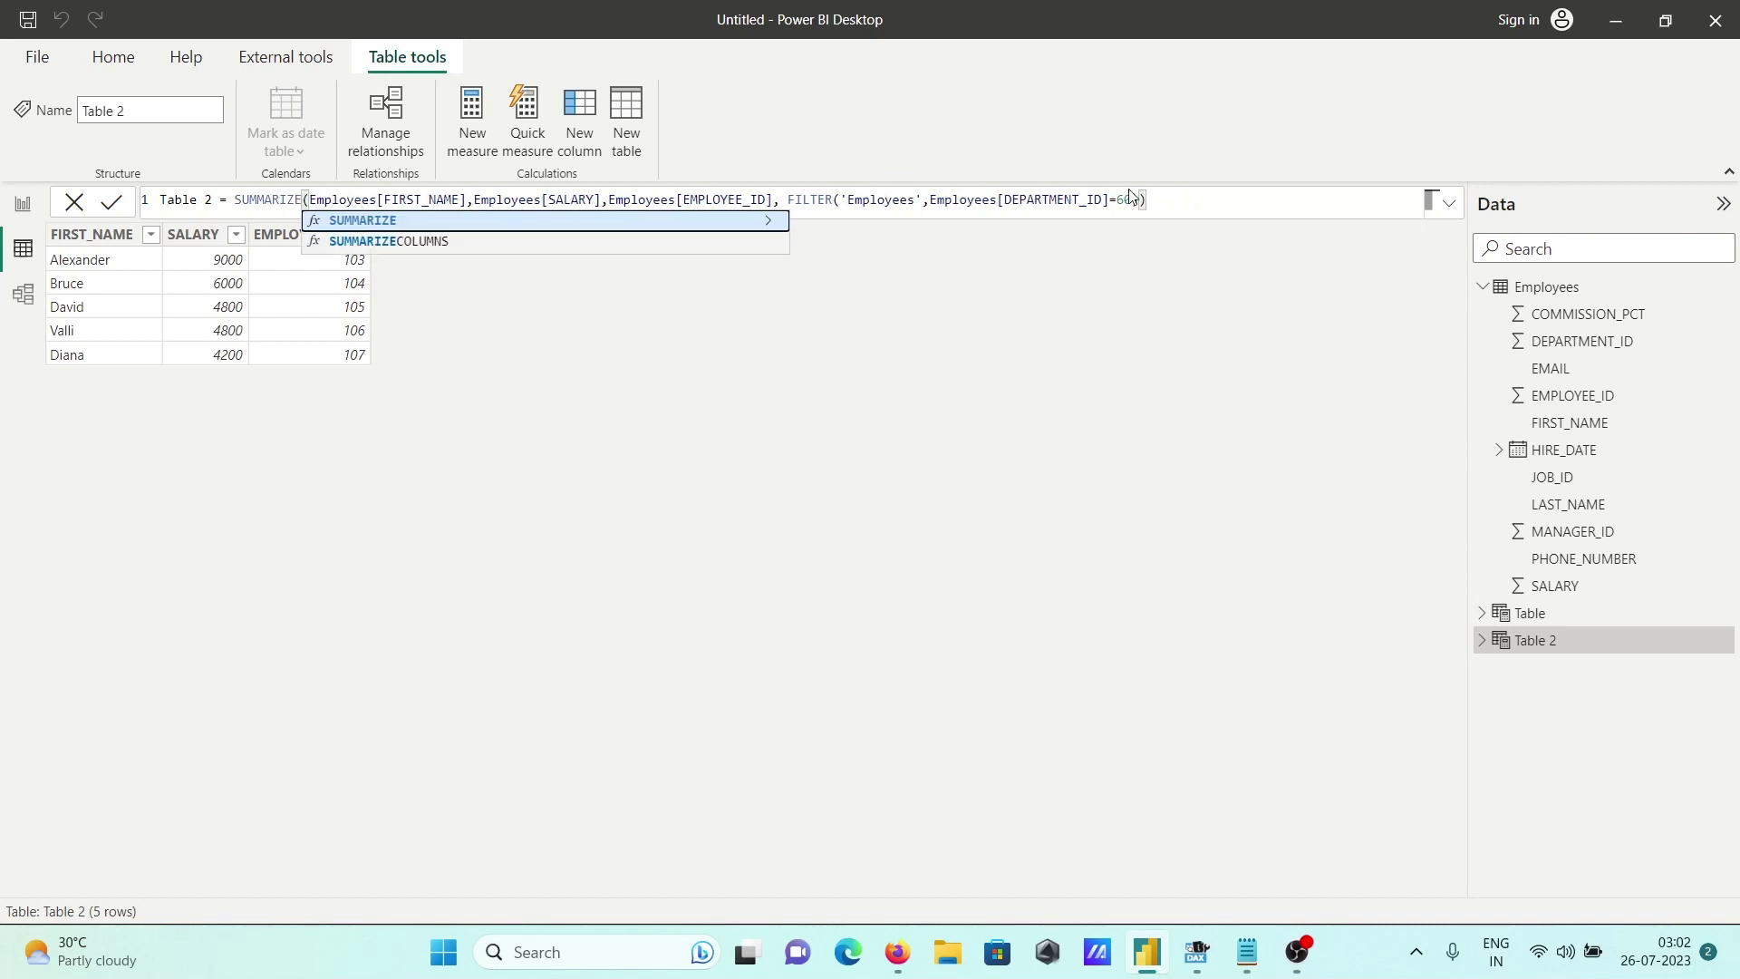
left_click(1182, 201)
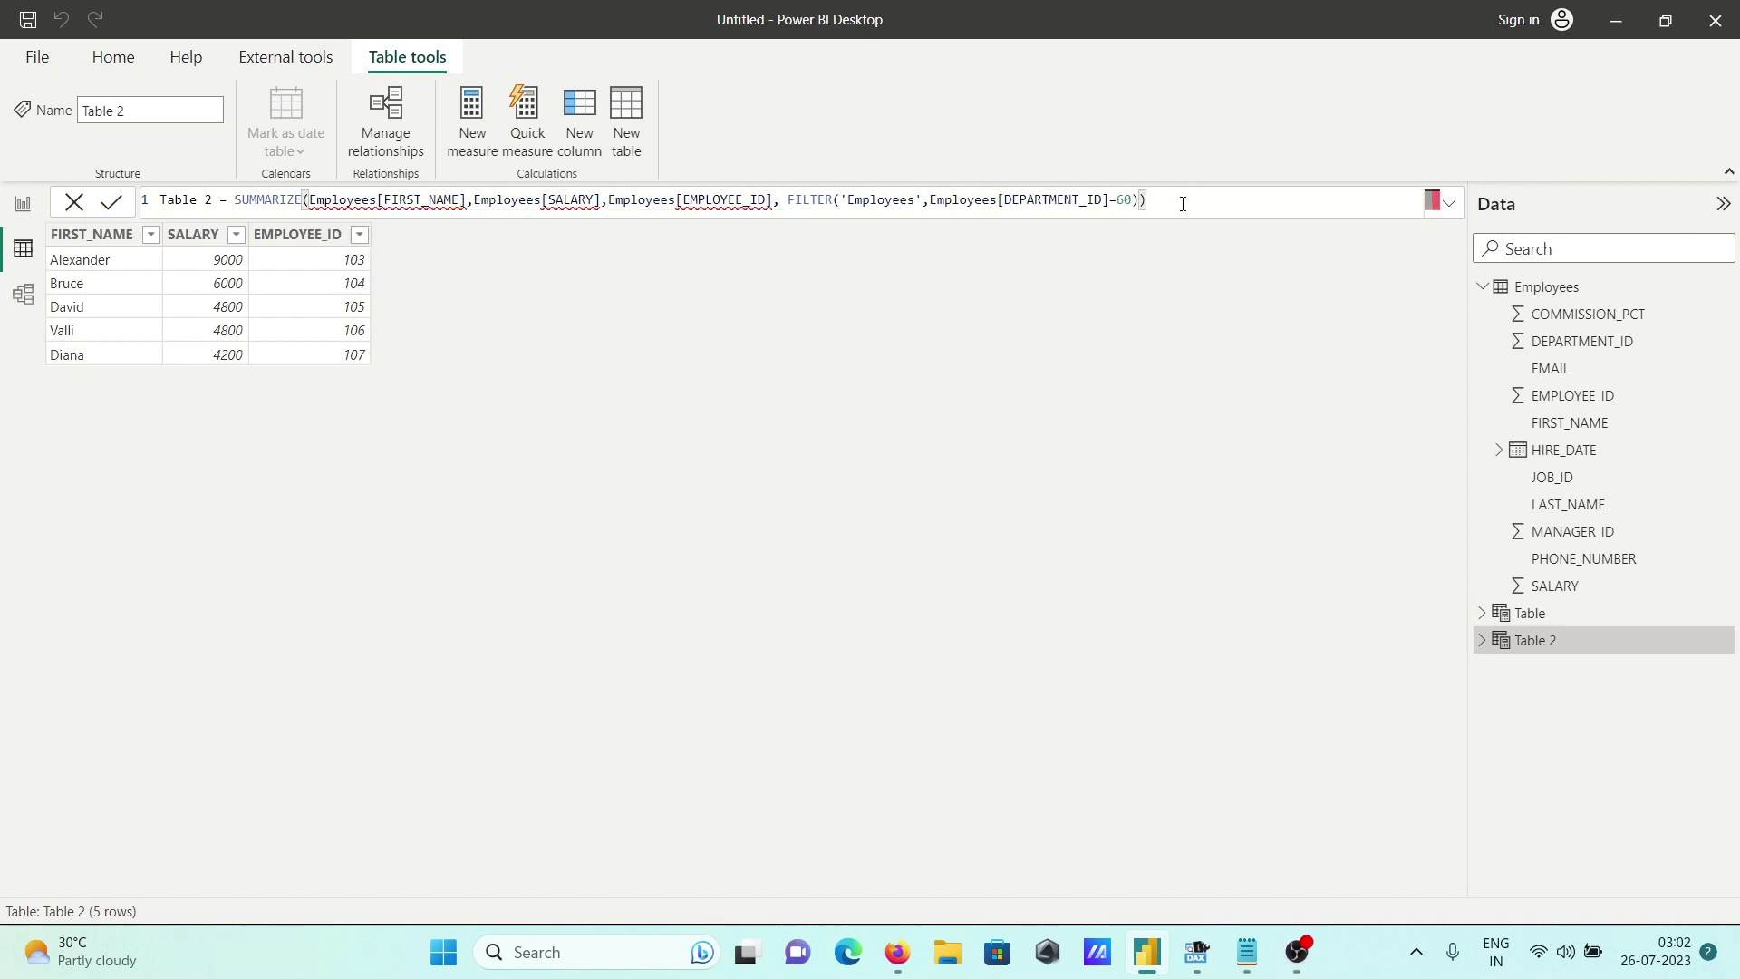
mouse_move(707, 207)
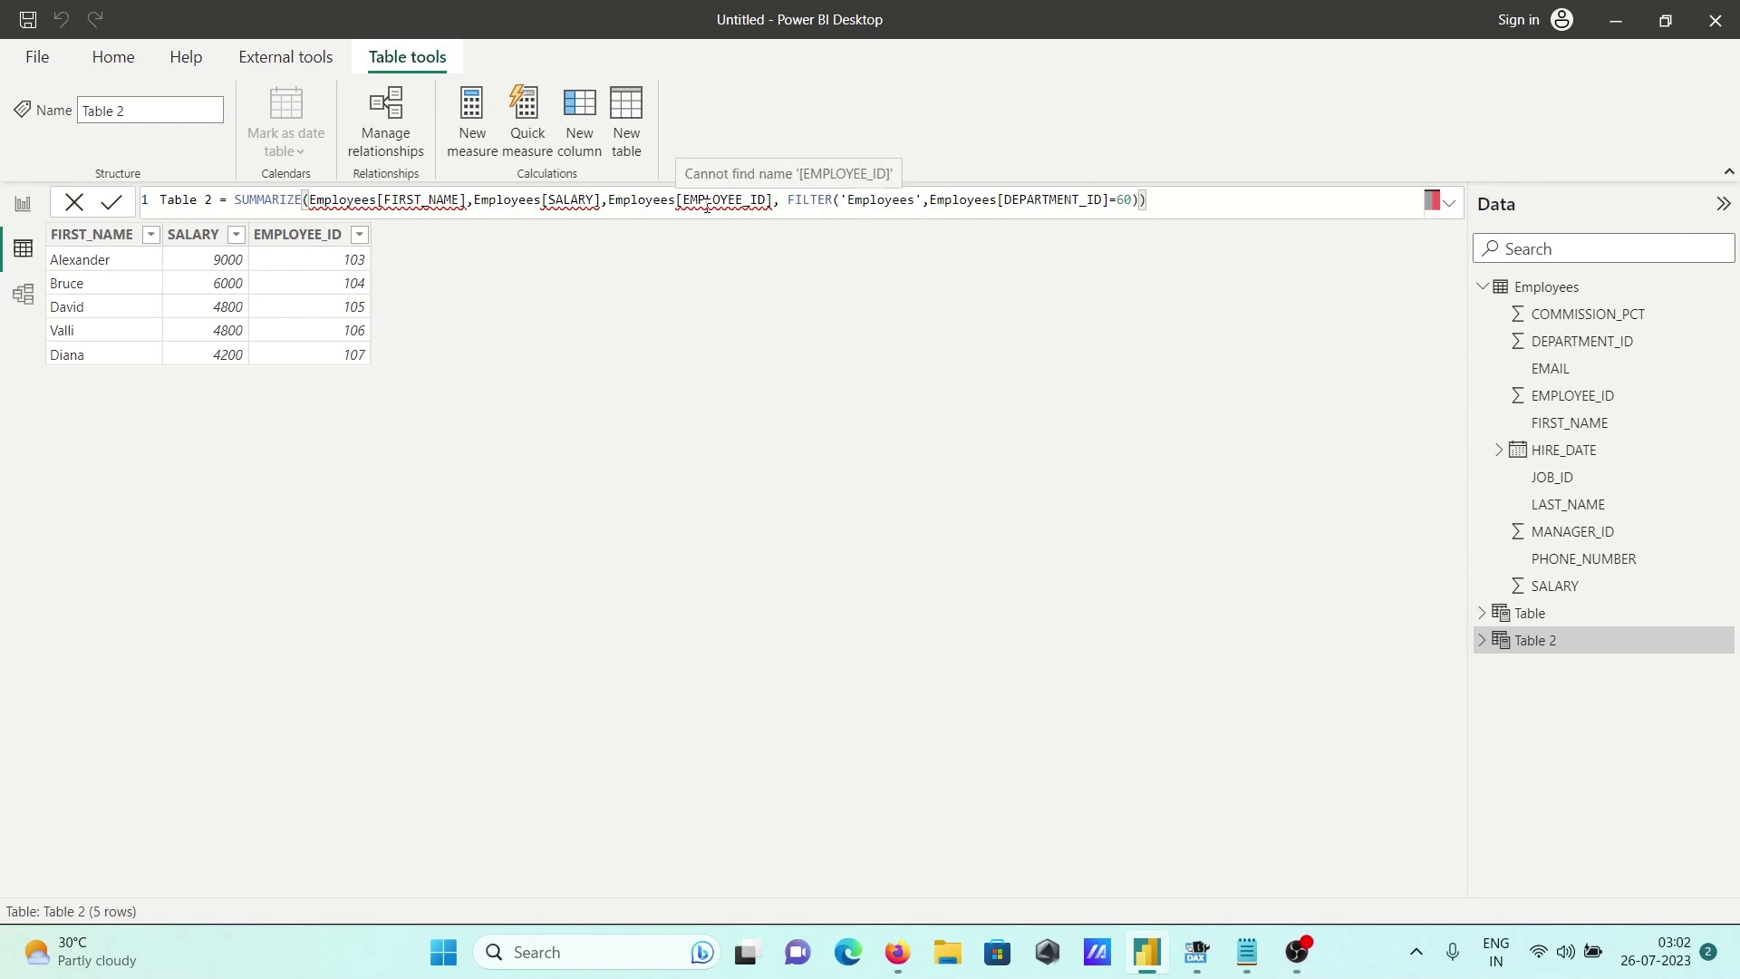
Remove [FIRST_NAME] from the first SUMMARIZE argument so that it is only the Employees table
left_click(468, 198)
key("BackSpace")
key("BackSpace")
key("BackSpace")
key("BackSpace")
key("BackSpace")
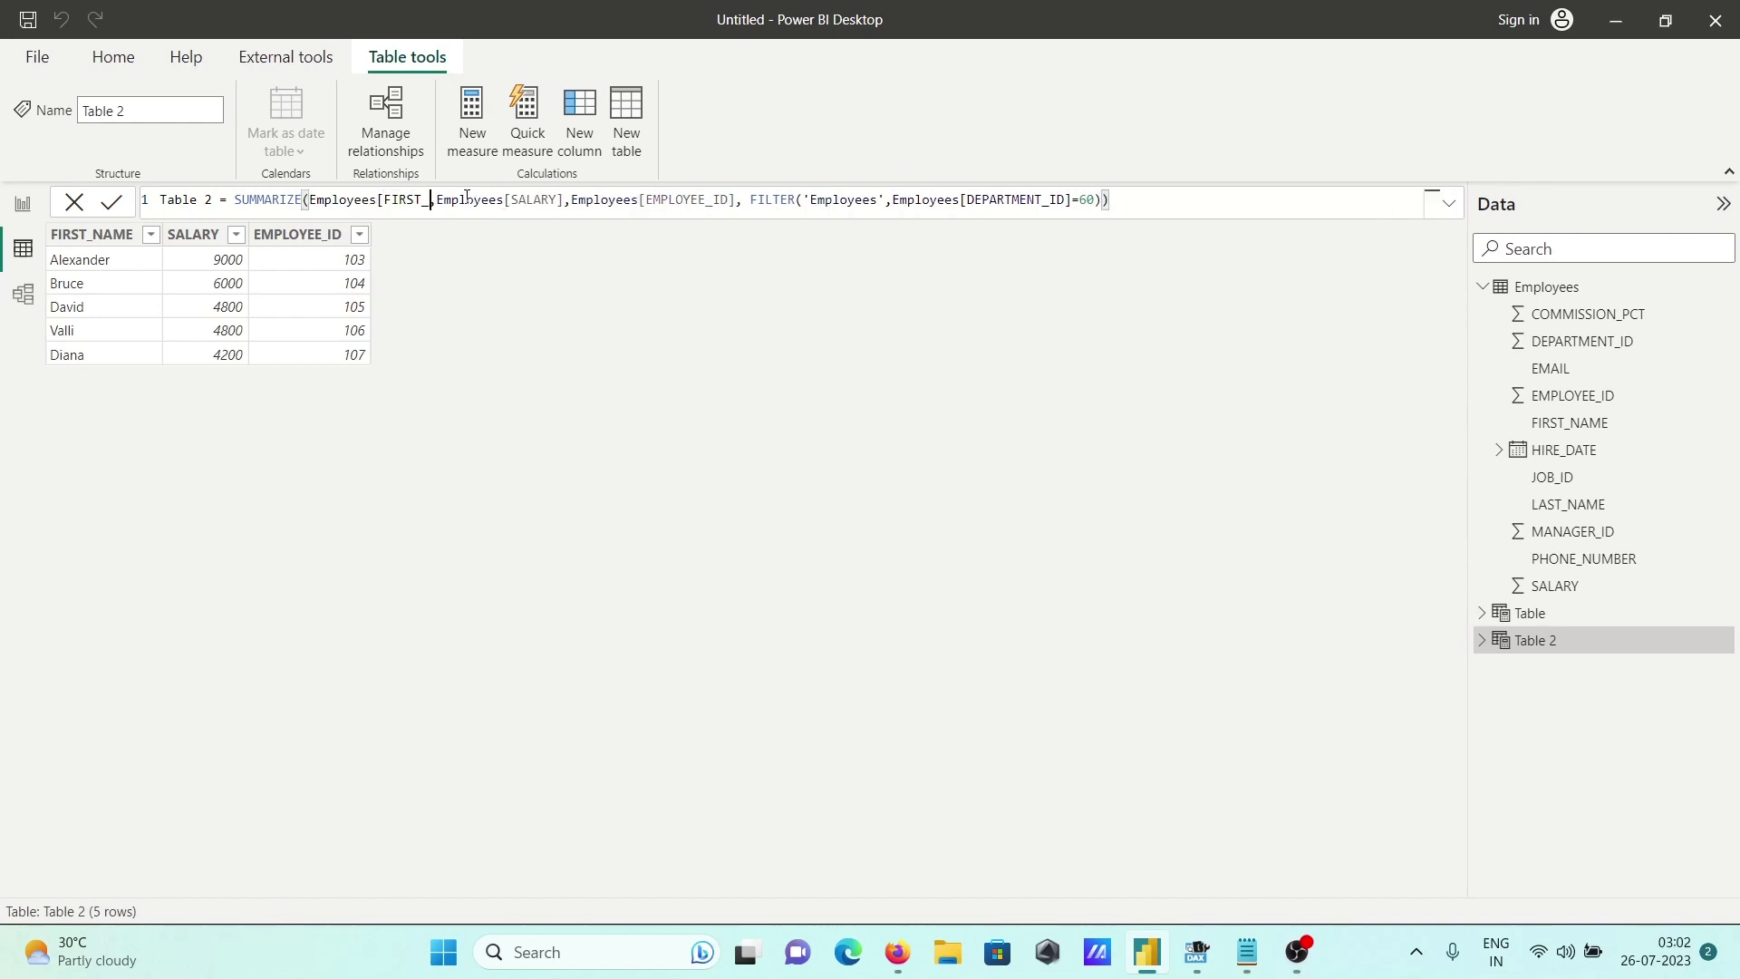
key("BackSpace")
key("BackSpace")
key("BackSpace")
key("BackSpace")
key("BackSpace")
key("BackSpace")
key("BackSpace")
key("Escape")
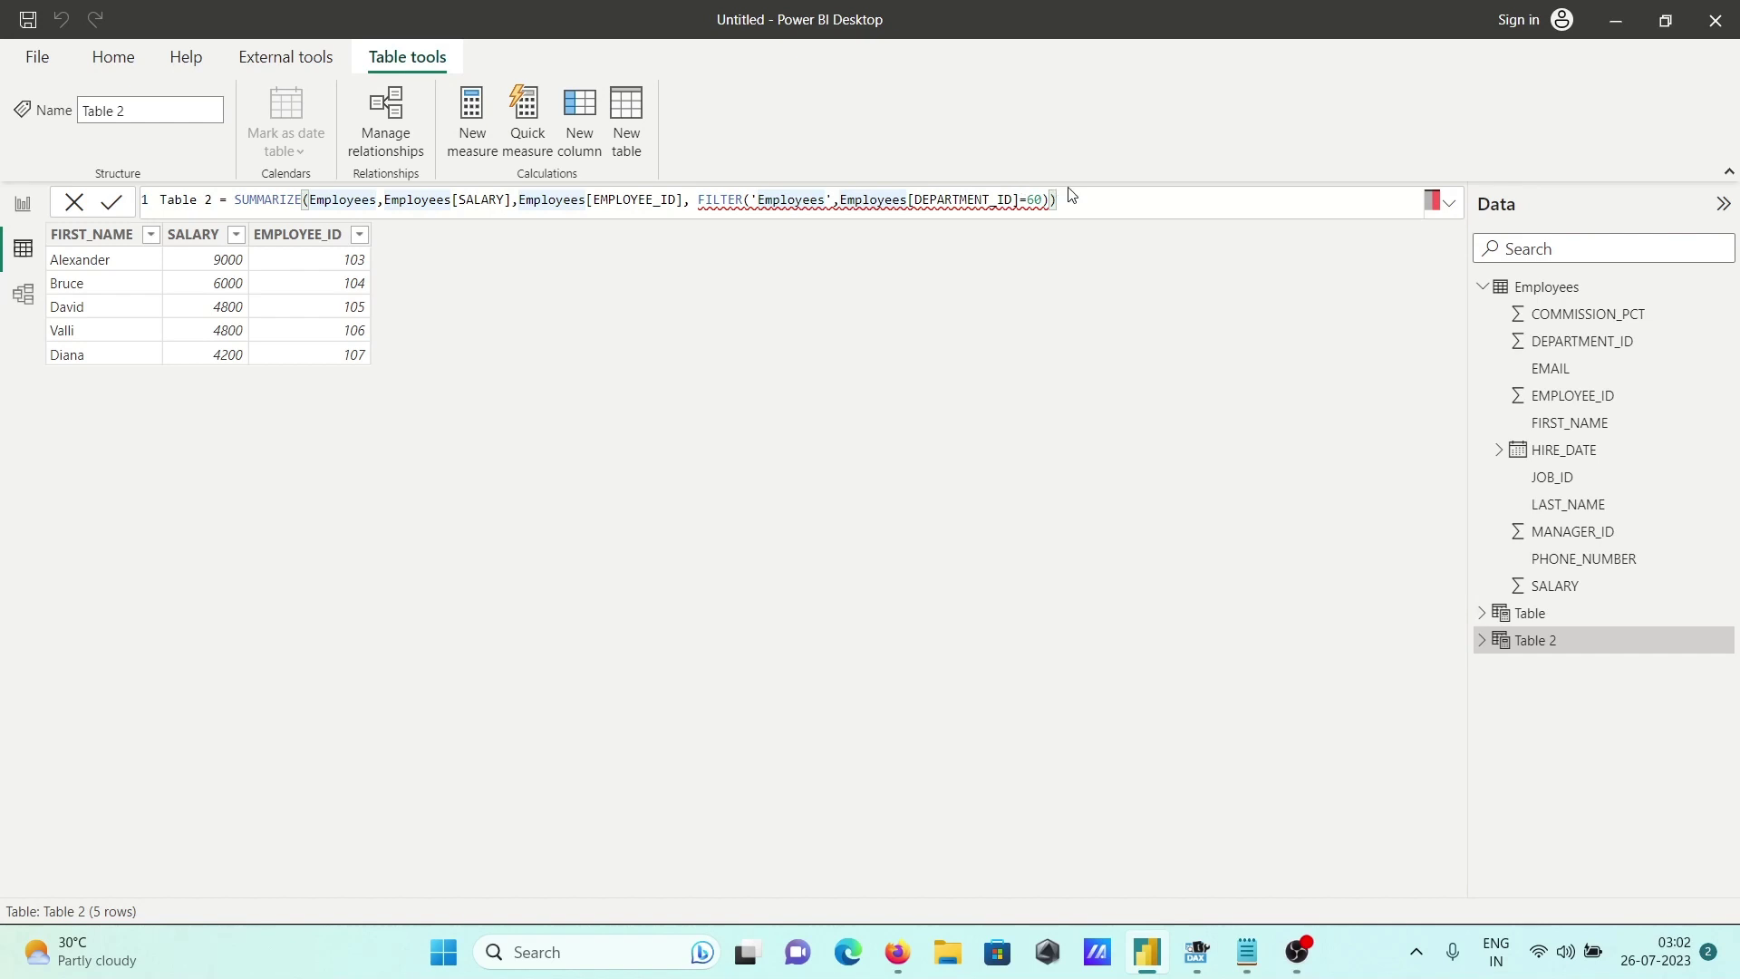
Switch to the Notepad notes describing Summarize and SummarizeColumns
left_click(1247, 953)
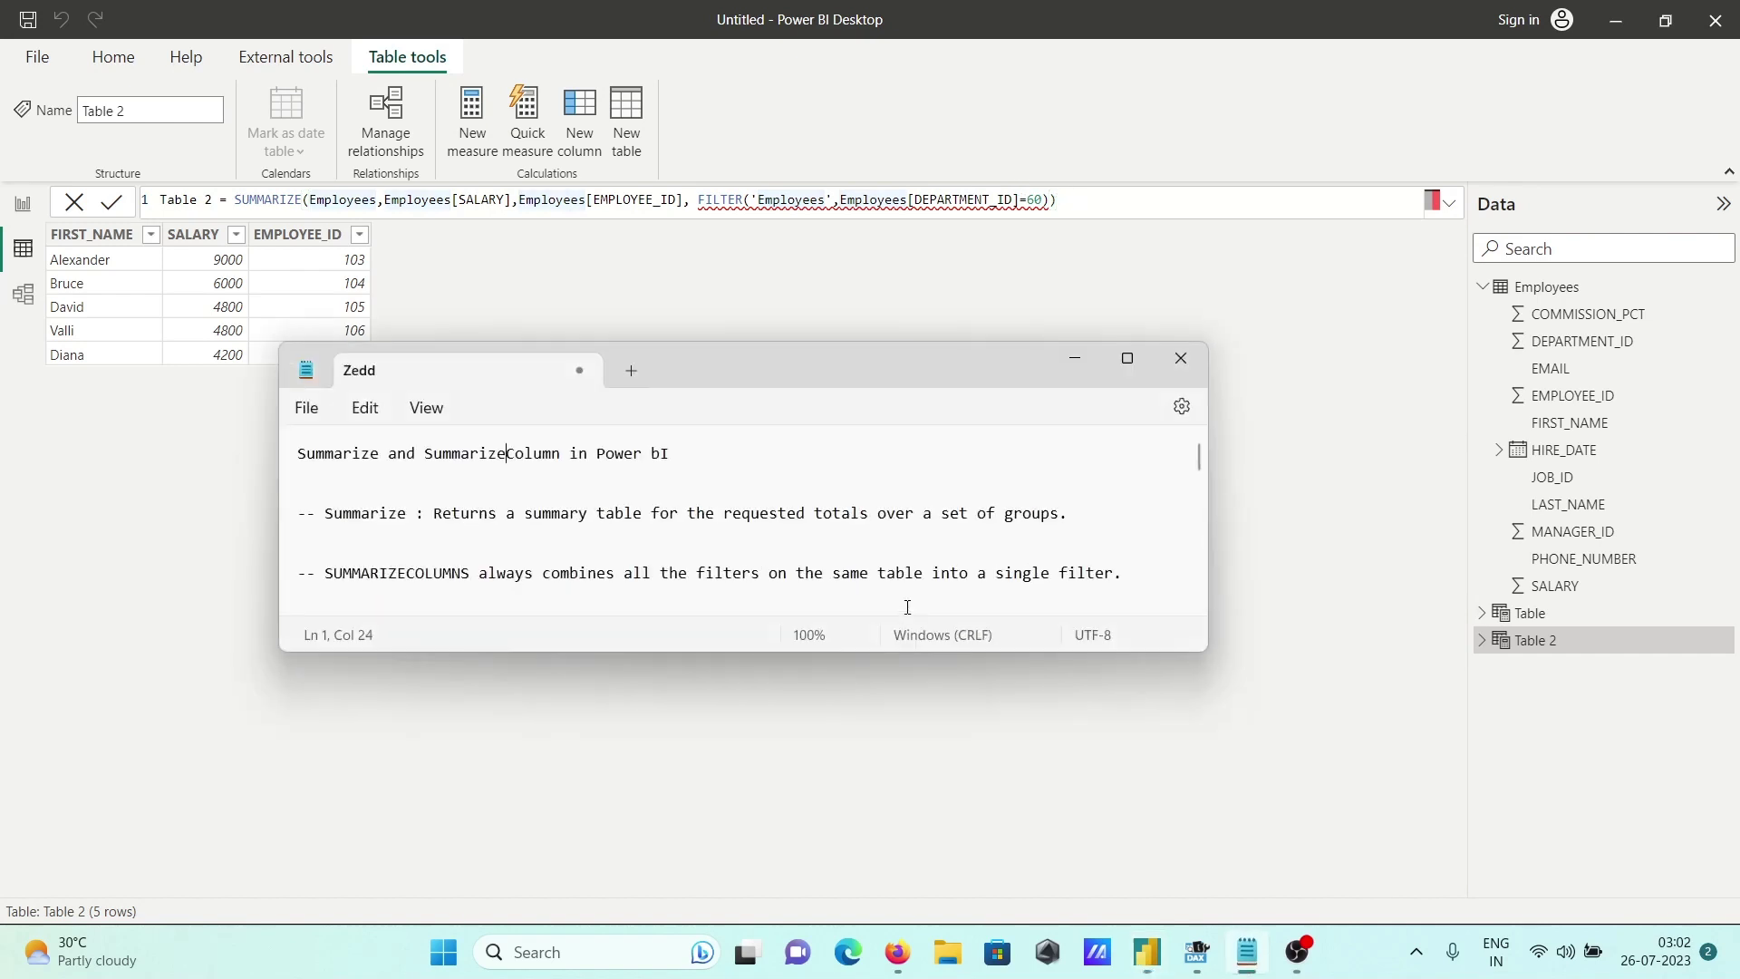